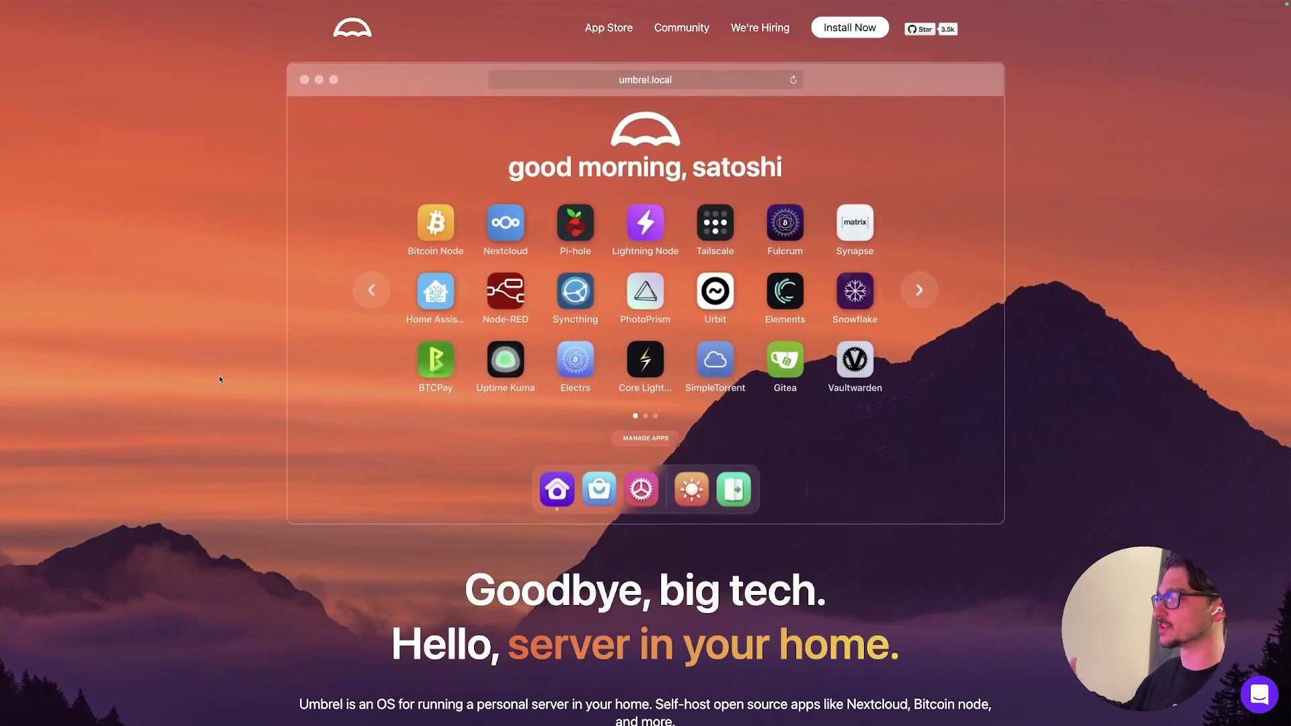
Step: Scroll the Umbrel homepage past the Raspberry Pi 4 install button and curl command to De-google yourself
{"action": "scroll", "coordinate": [220, 380], "scroll_direction": "down", "scroll_amount": 1}
{"action": "scroll", "coordinate": [219, 380], "scroll_direction": "up", "scroll_amount": 1}
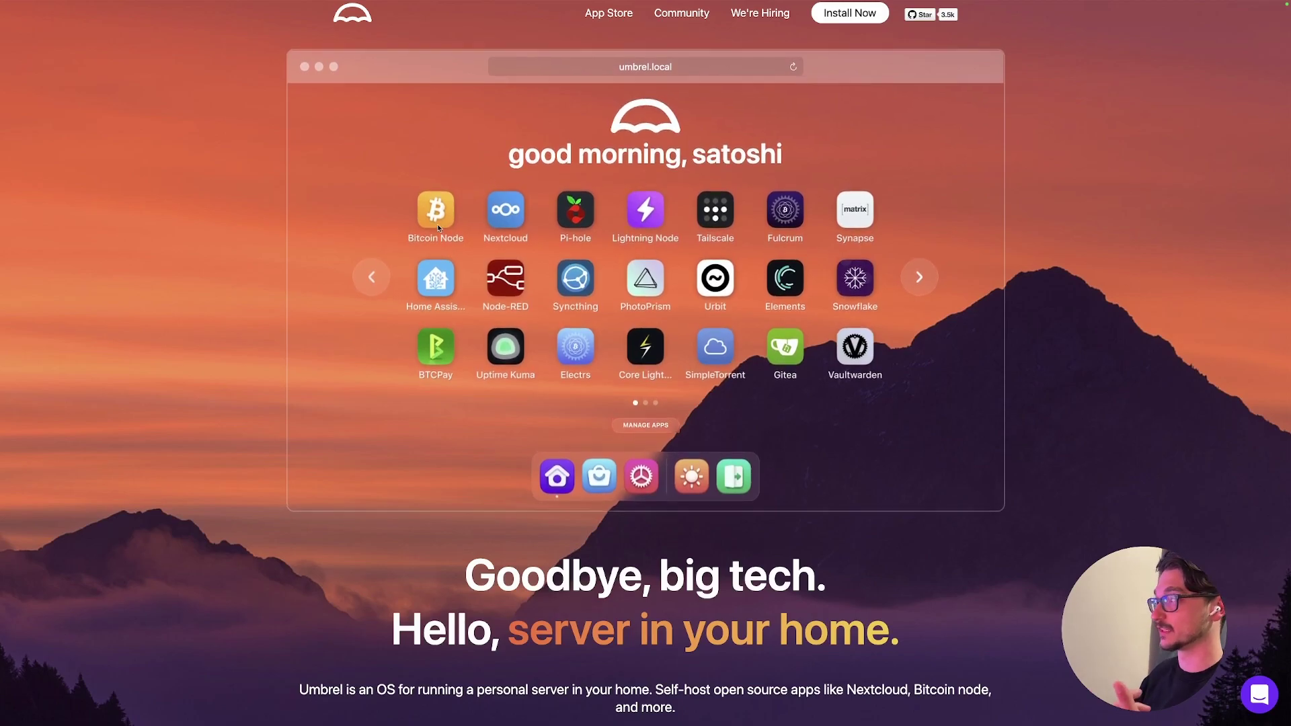
{"action": "scroll", "coordinate": [1115, 349], "scroll_direction": "down", "scroll_amount": 5}
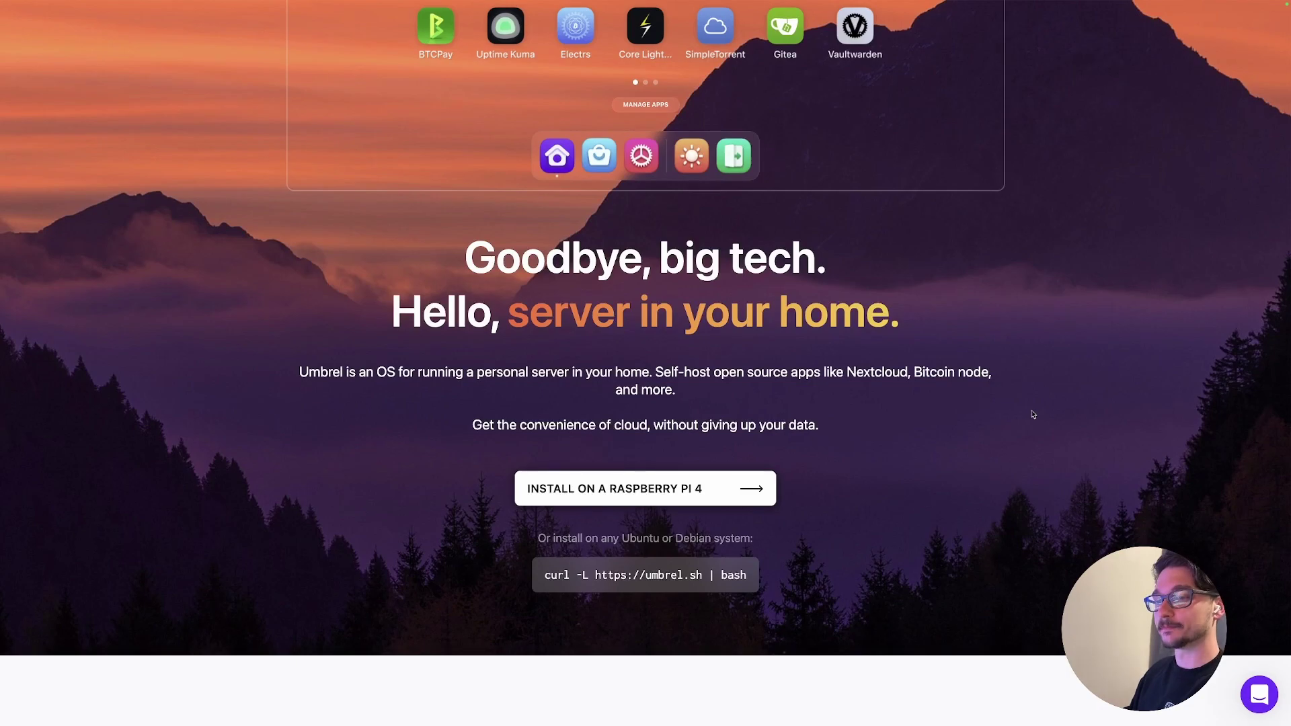
{"action": "scroll", "coordinate": [1031, 415], "scroll_direction": "down", "scroll_amount": 1}
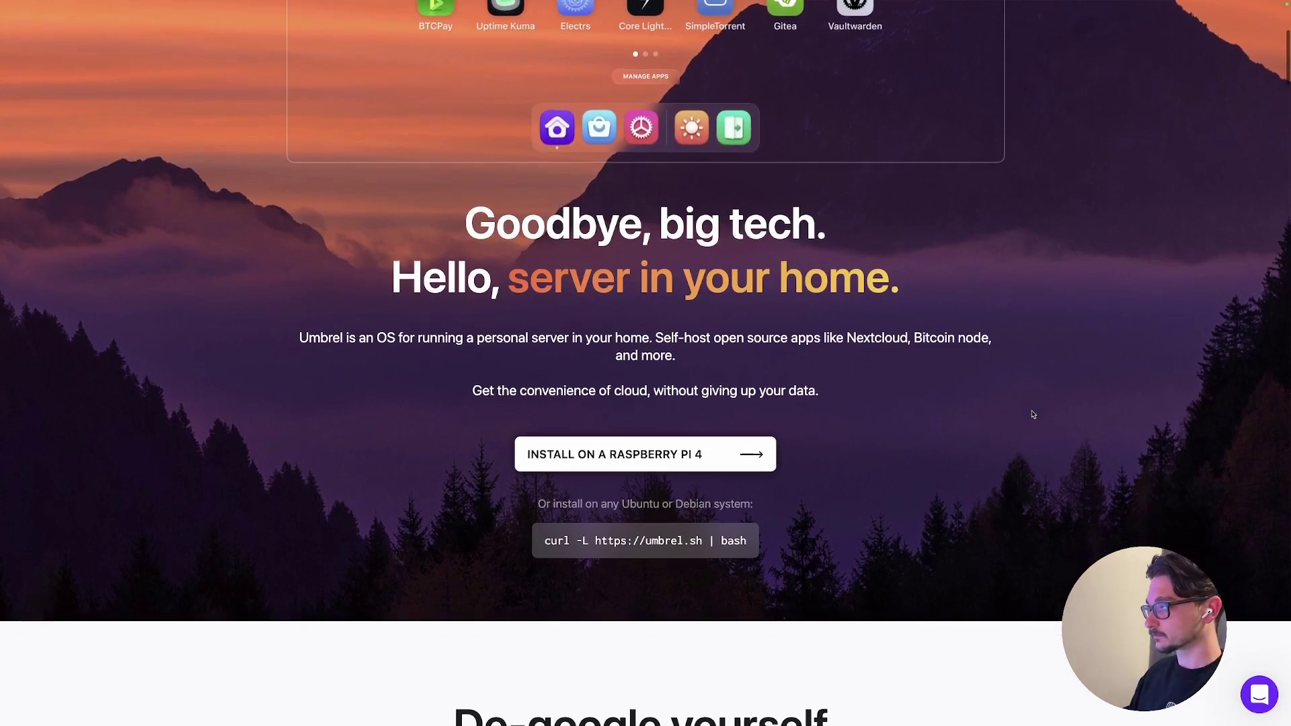
{"action": "scroll", "coordinate": [859, 426], "scroll_direction": "down", "scroll_amount": 1}
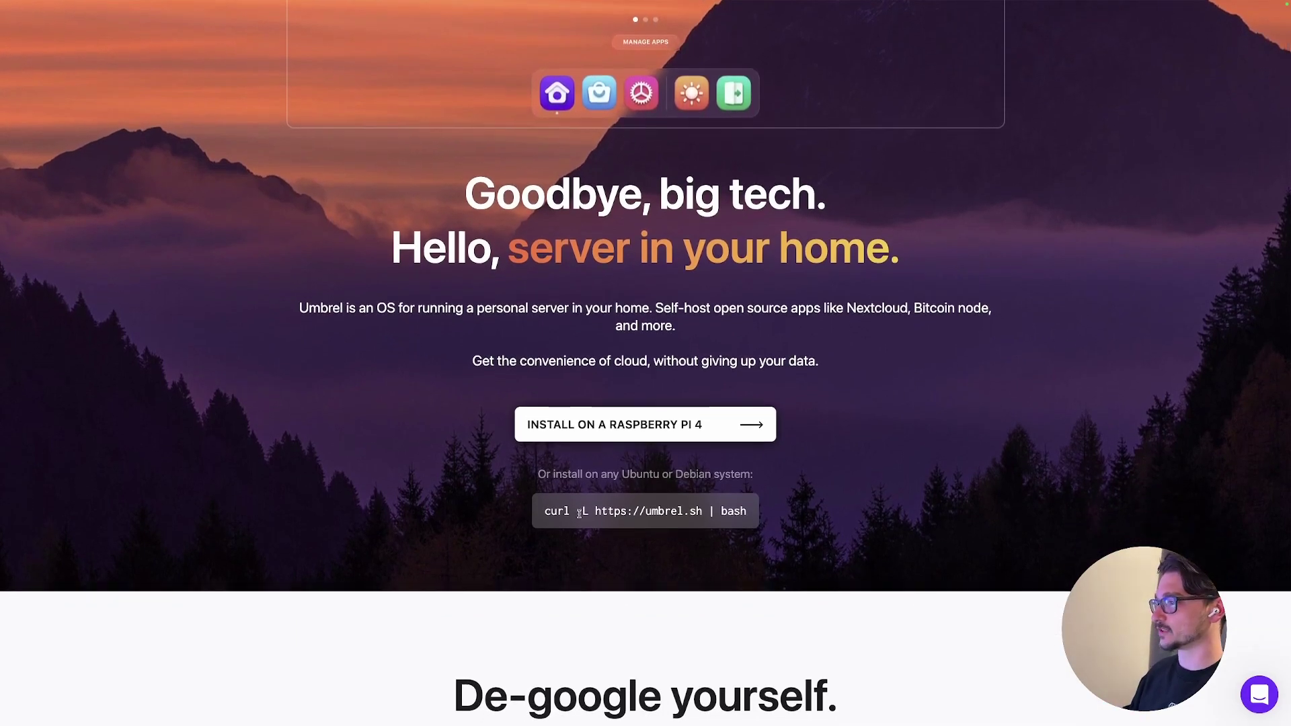
{"action": "scroll", "coordinate": [859, 496], "scroll_direction": "down", "scroll_amount": 1}
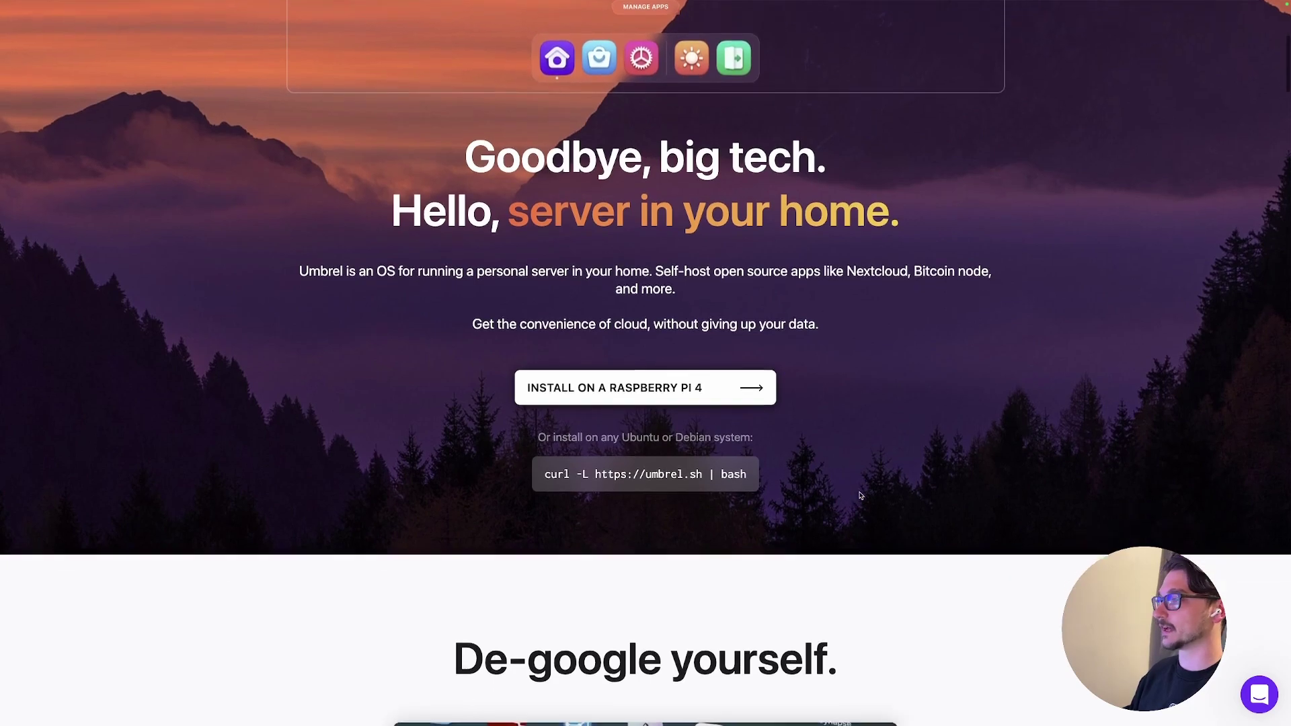
{"action": "scroll", "coordinate": [834, 472], "scroll_direction": "down", "scroll_amount": 2}
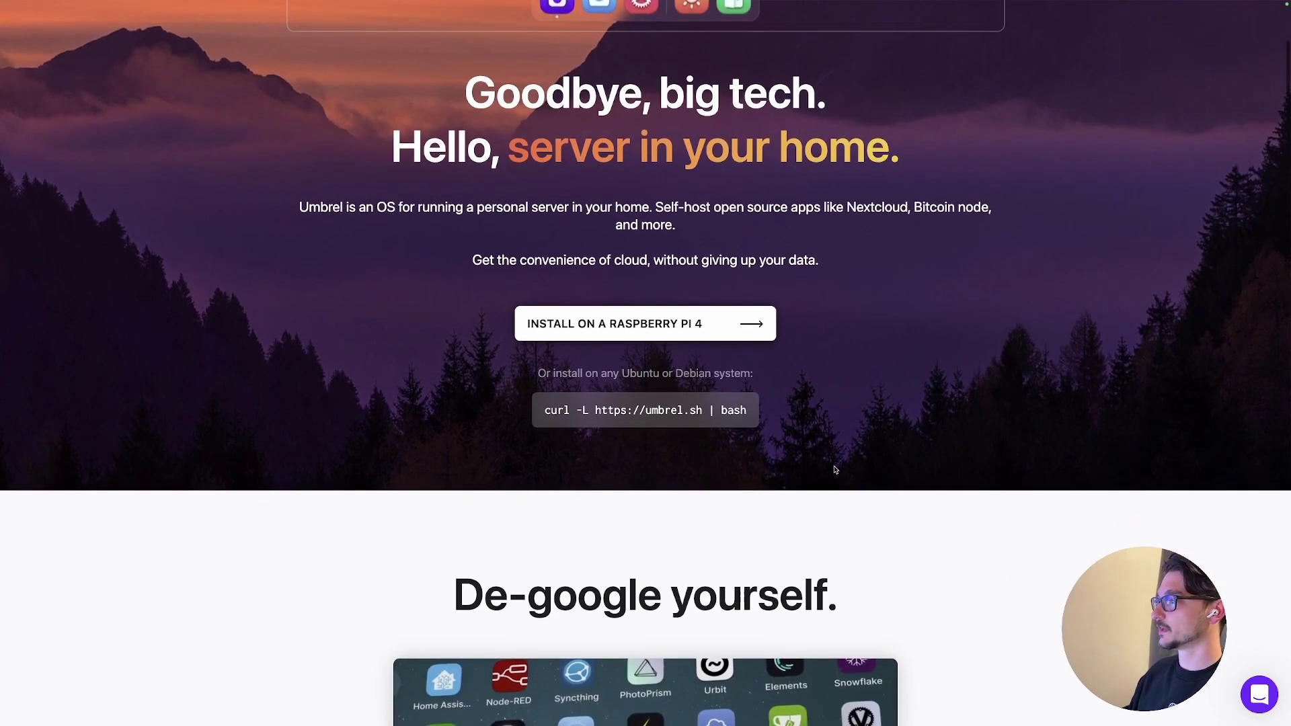
{"action": "scroll", "coordinate": [861, 431], "scroll_direction": "down", "scroll_amount": 1}
{"action": "scroll", "coordinate": [889, 382], "scroll_direction": "down", "scroll_amount": 1}
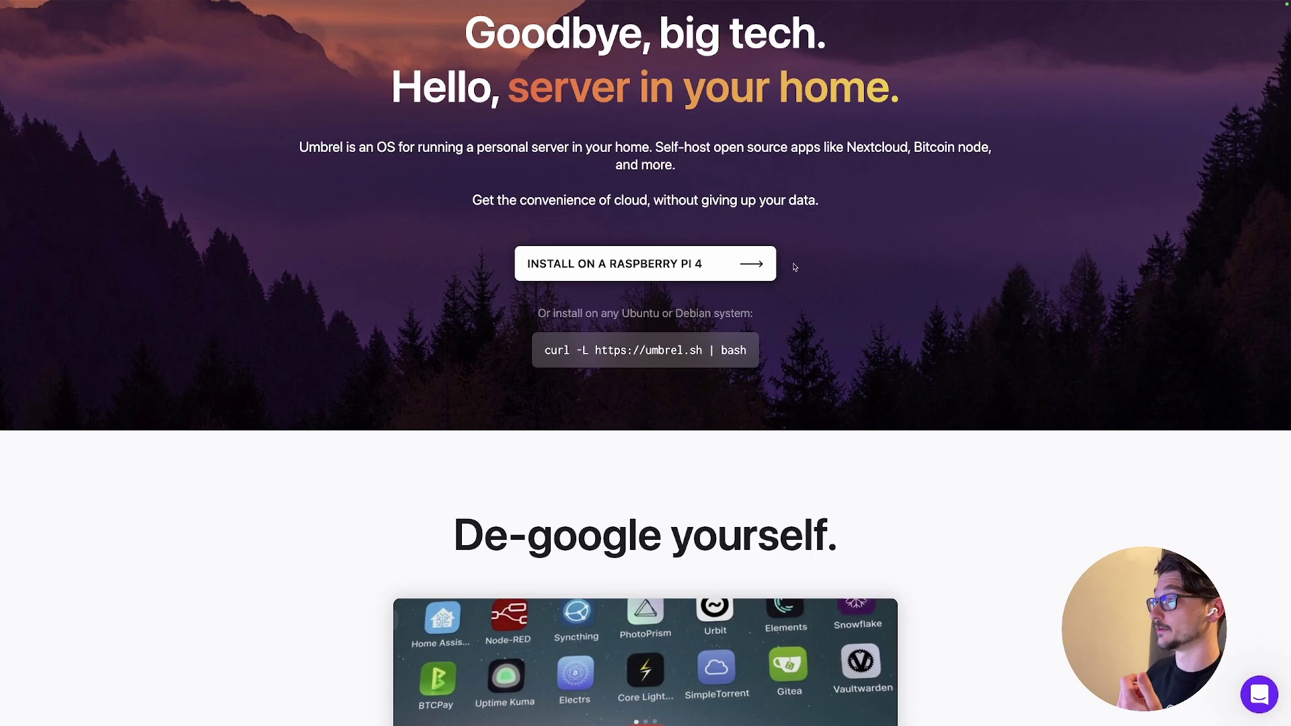
{"action": "scroll", "coordinate": [796, 265], "scroll_direction": "down", "scroll_amount": 5}
Step: Scroll past the Without Umbrel / With Umbrel diagrams to the Nextcloud and PhotoPrism app cards
{"action": "scroll", "coordinate": [926, 479], "scroll_direction": "down", "scroll_amount": 3}
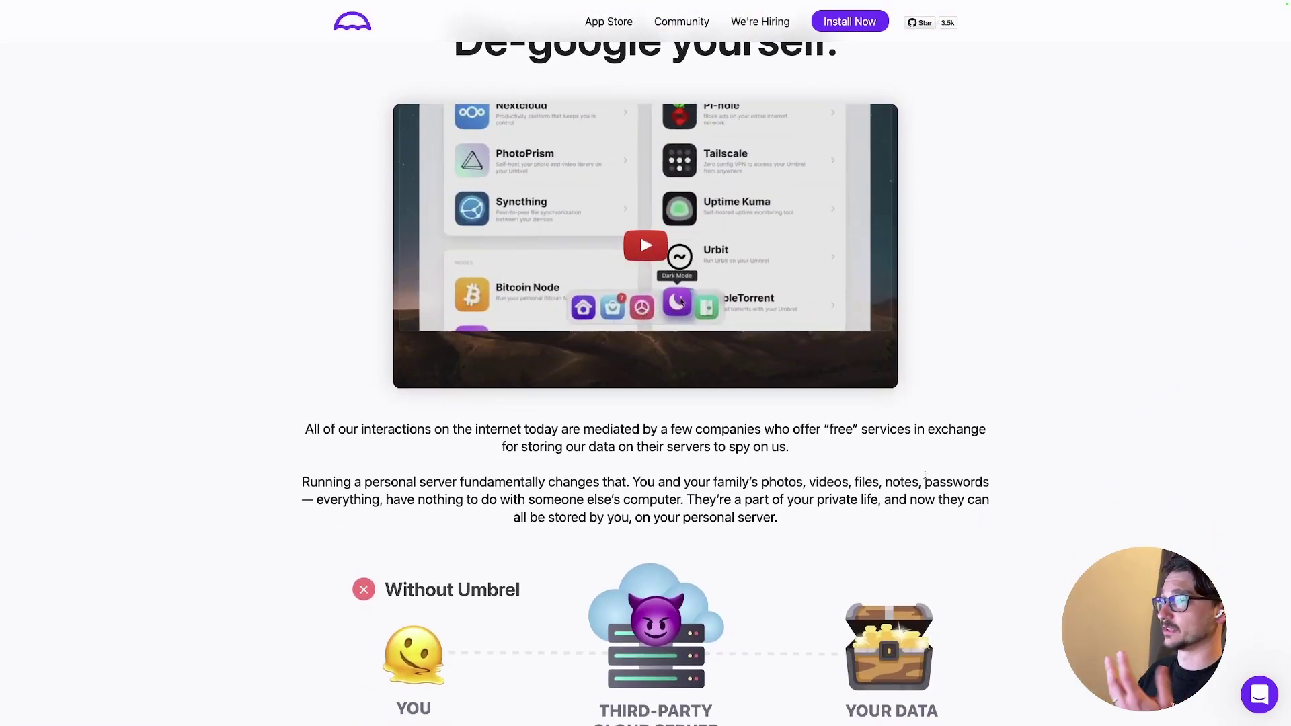
{"action": "scroll", "coordinate": [925, 475], "scroll_direction": "up", "scroll_amount": 1}
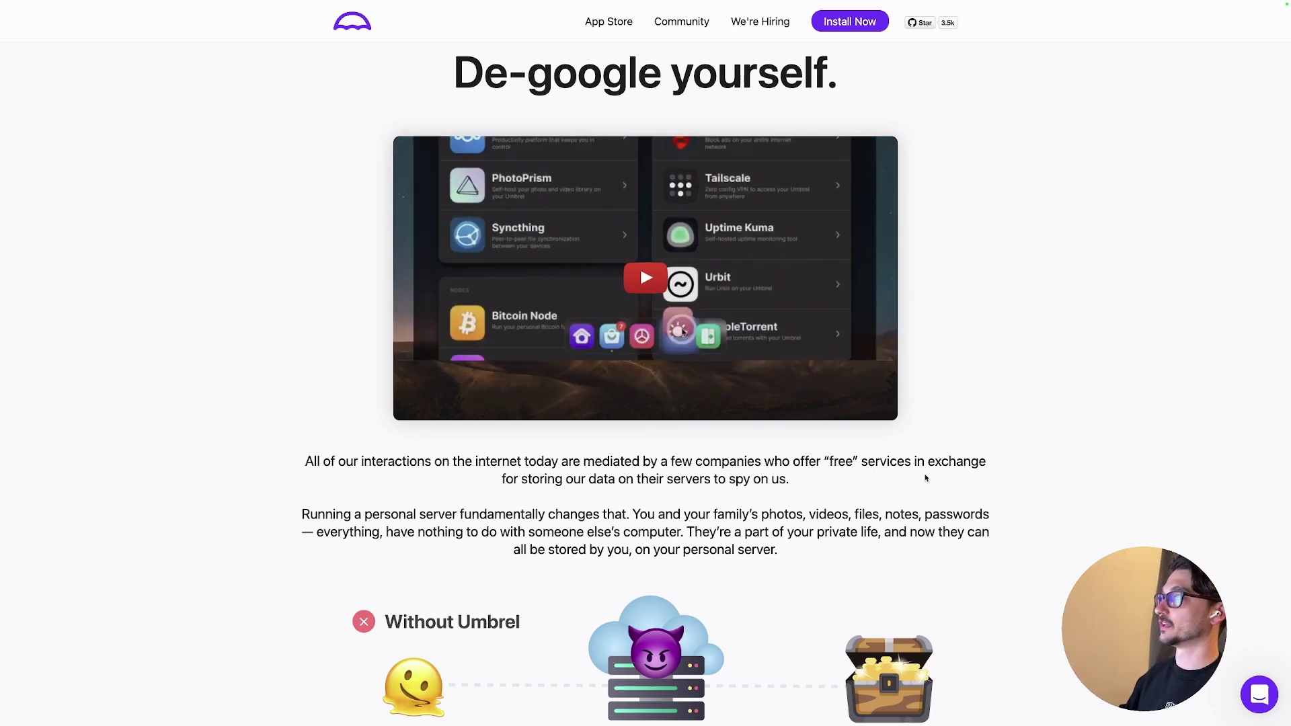
{"action": "scroll", "coordinate": [926, 478], "scroll_direction": "down", "scroll_amount": 3}
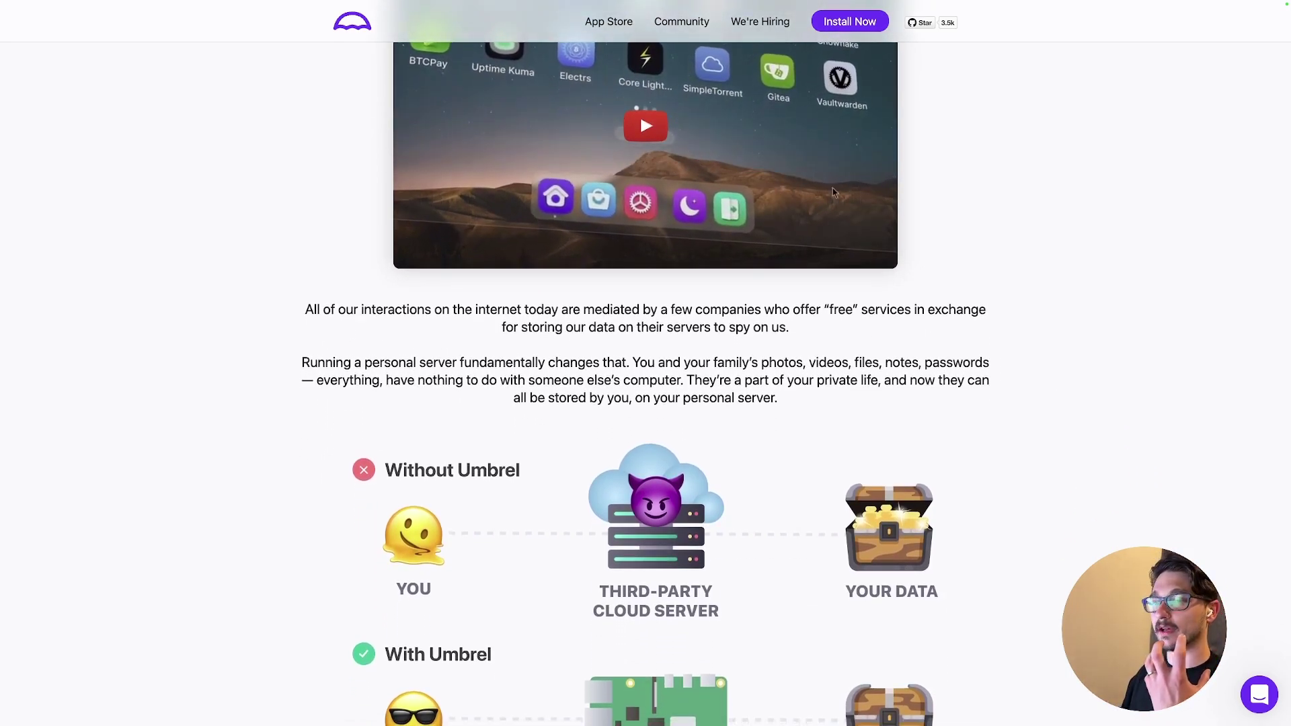
{"action": "scroll", "coordinate": [645, 377], "scroll_direction": "down", "scroll_amount": 3}
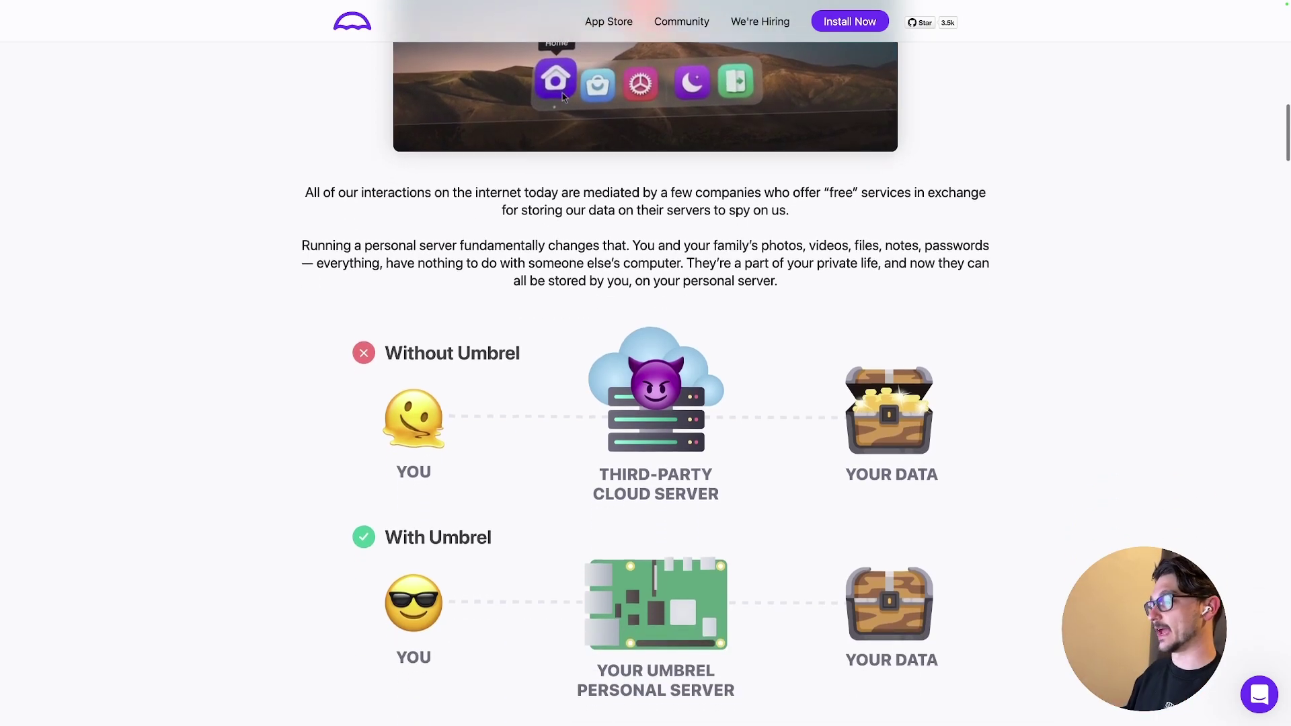
{"action": "scroll", "coordinate": [646, 377], "scroll_direction": "down", "scroll_amount": 2}
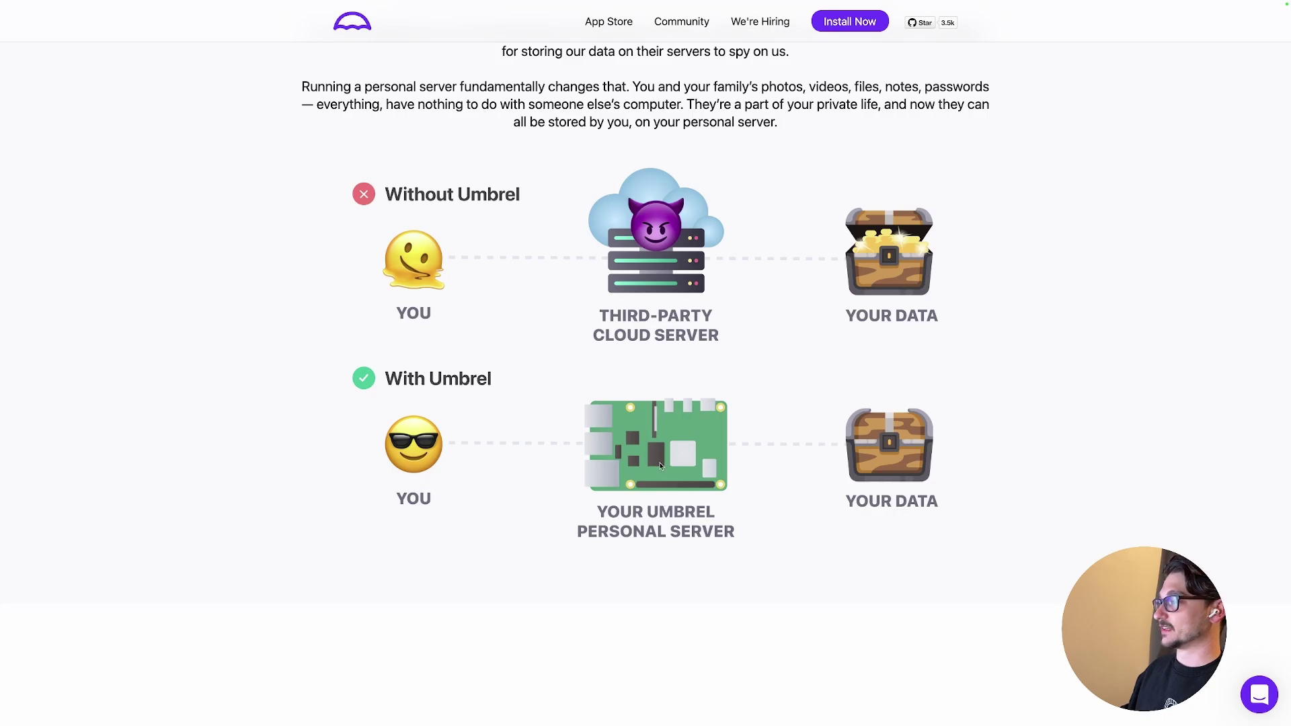
{"action": "scroll", "coordinate": [660, 465], "scroll_direction": "down", "scroll_amount": 1}
{"action": "scroll", "coordinate": [647, 446], "scroll_direction": "down", "scroll_amount": 2}
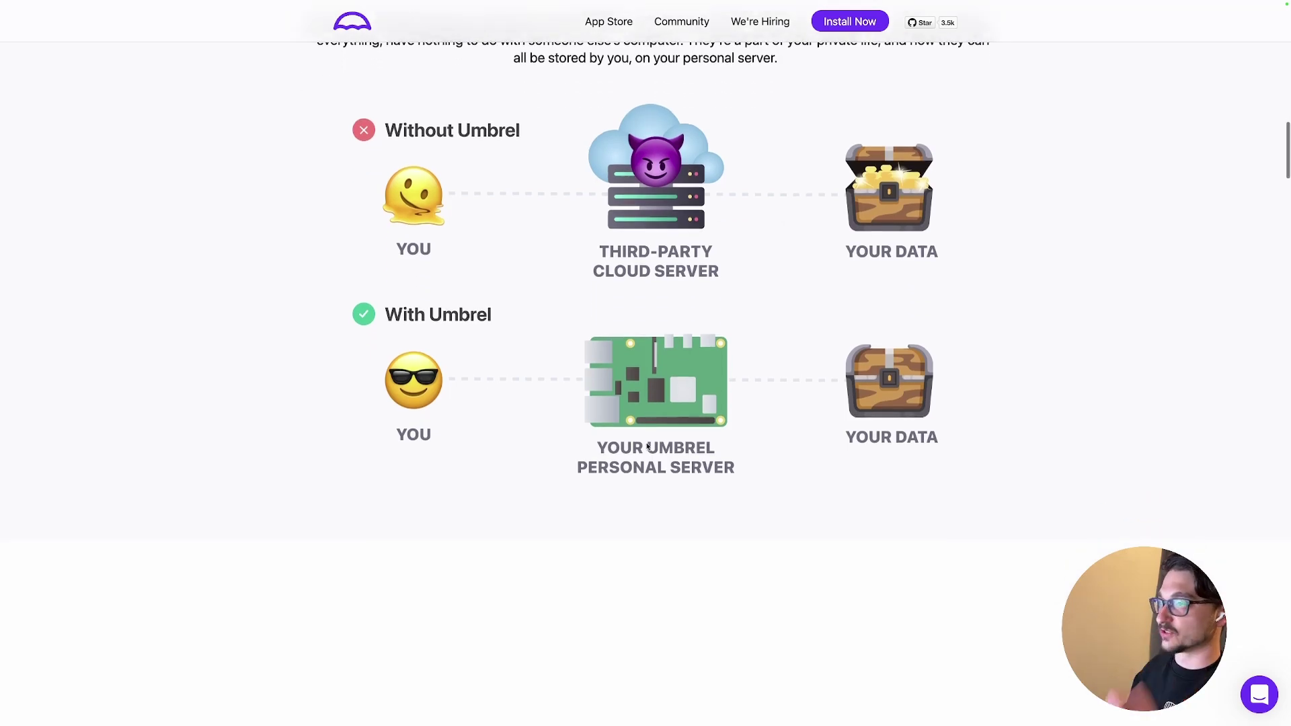
{"action": "scroll", "coordinate": [647, 447], "scroll_direction": "down", "scroll_amount": 10}
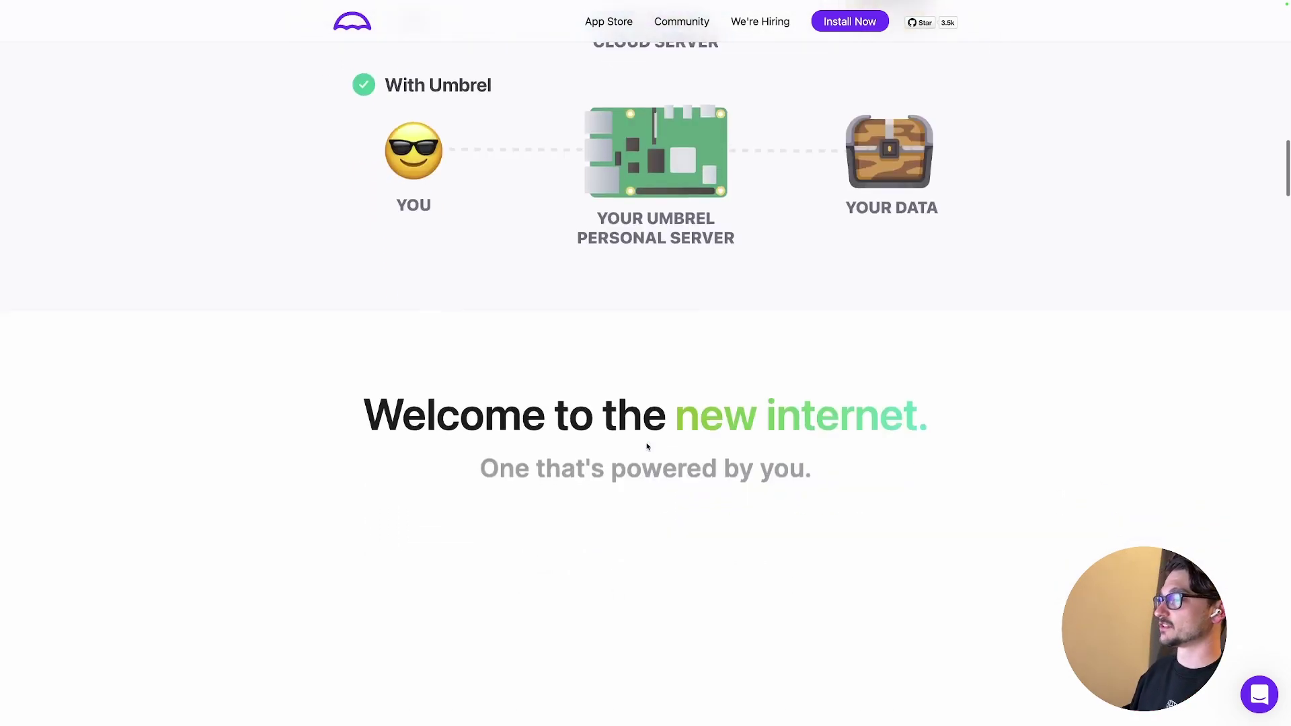
{"action": "scroll", "coordinate": [647, 446], "scroll_direction": "down", "scroll_amount": 2}
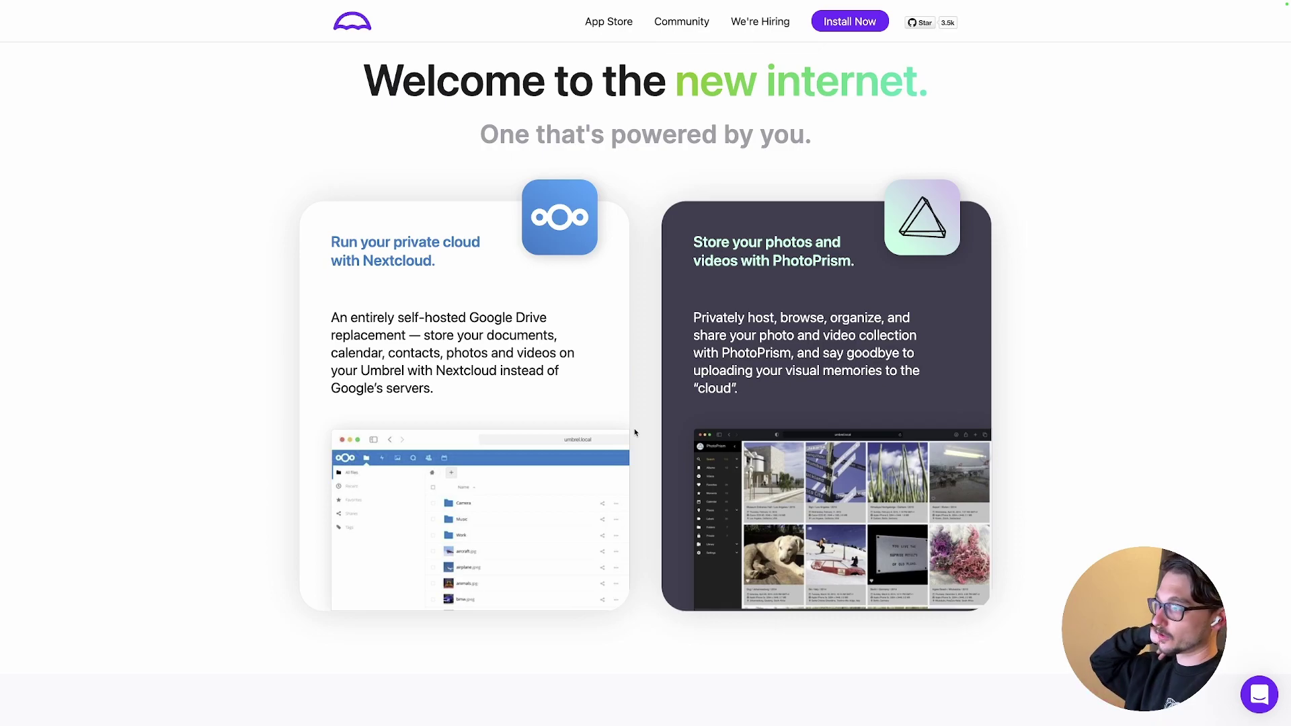
Step: Scroll through the Bitcoin node, Lightning, superpowers and app store sections to the docker-compose.yml example
{"action": "scroll", "coordinate": [634, 432], "scroll_direction": "down", "scroll_amount": 12}
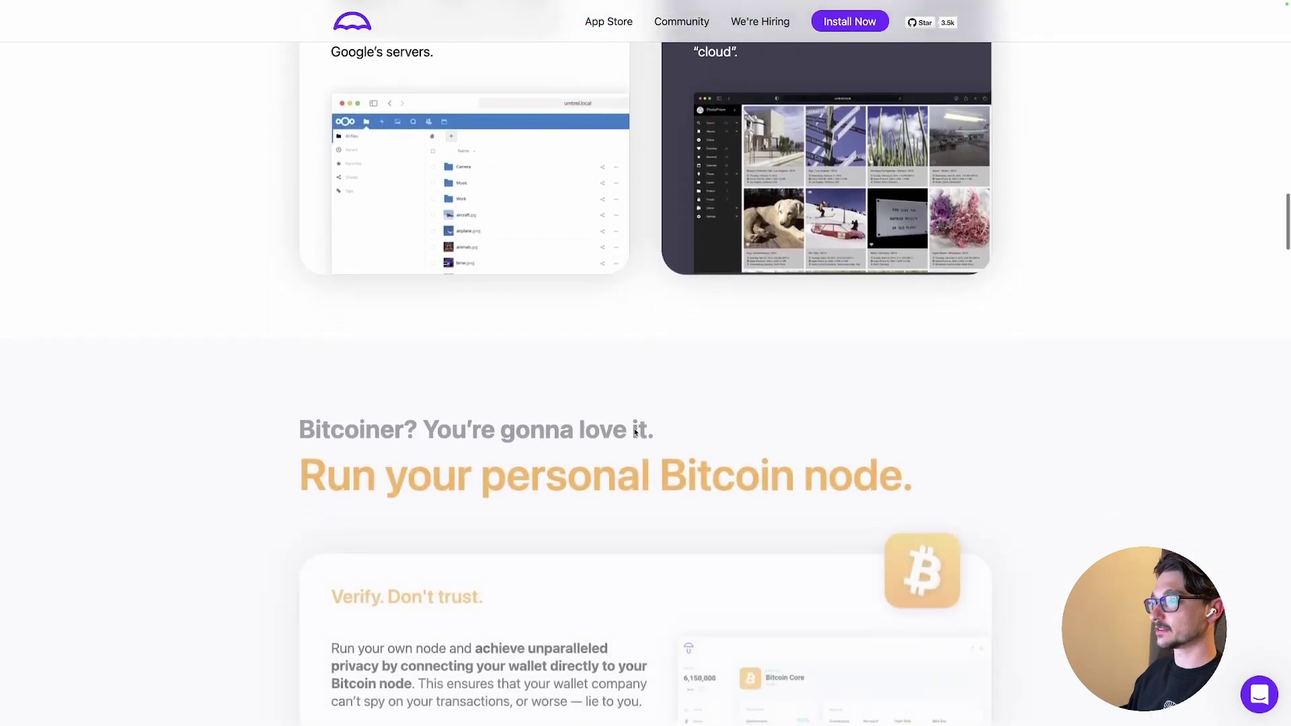
{"action": "scroll", "coordinate": [635, 433], "scroll_direction": "down", "scroll_amount": 1}
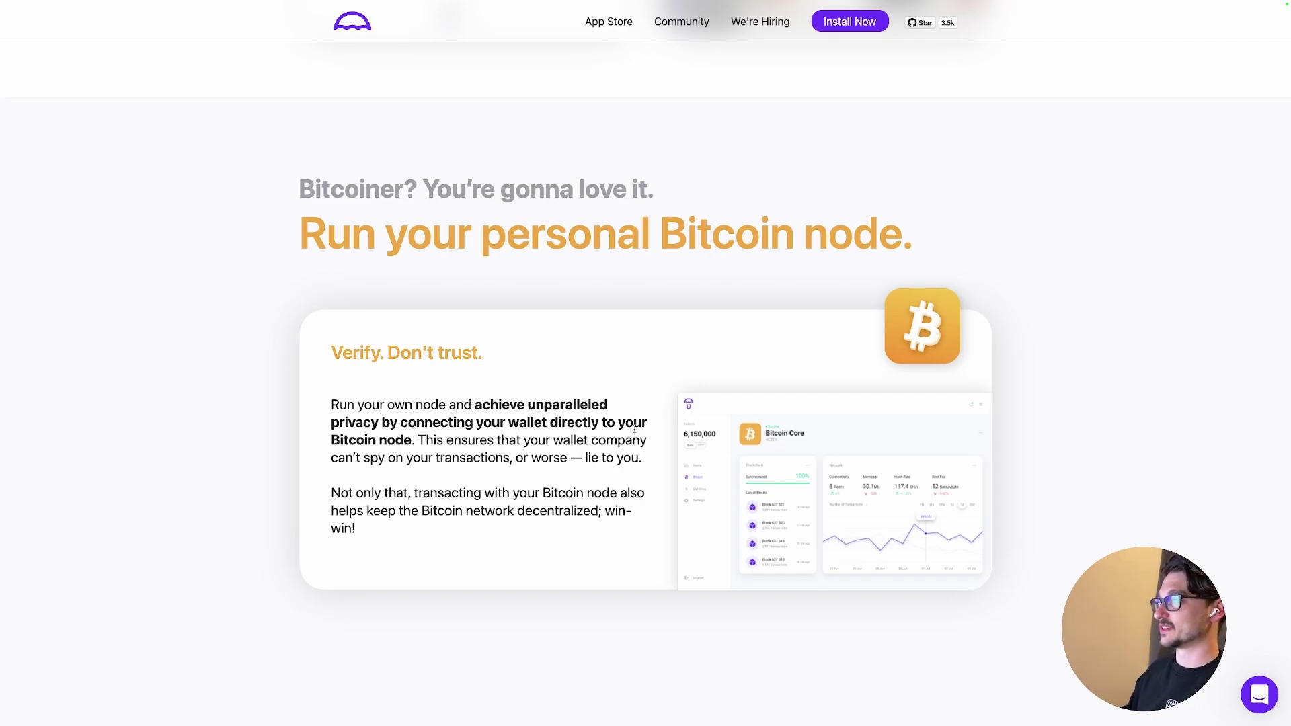
{"action": "scroll", "coordinate": [635, 429], "scroll_direction": "down", "scroll_amount": 1}
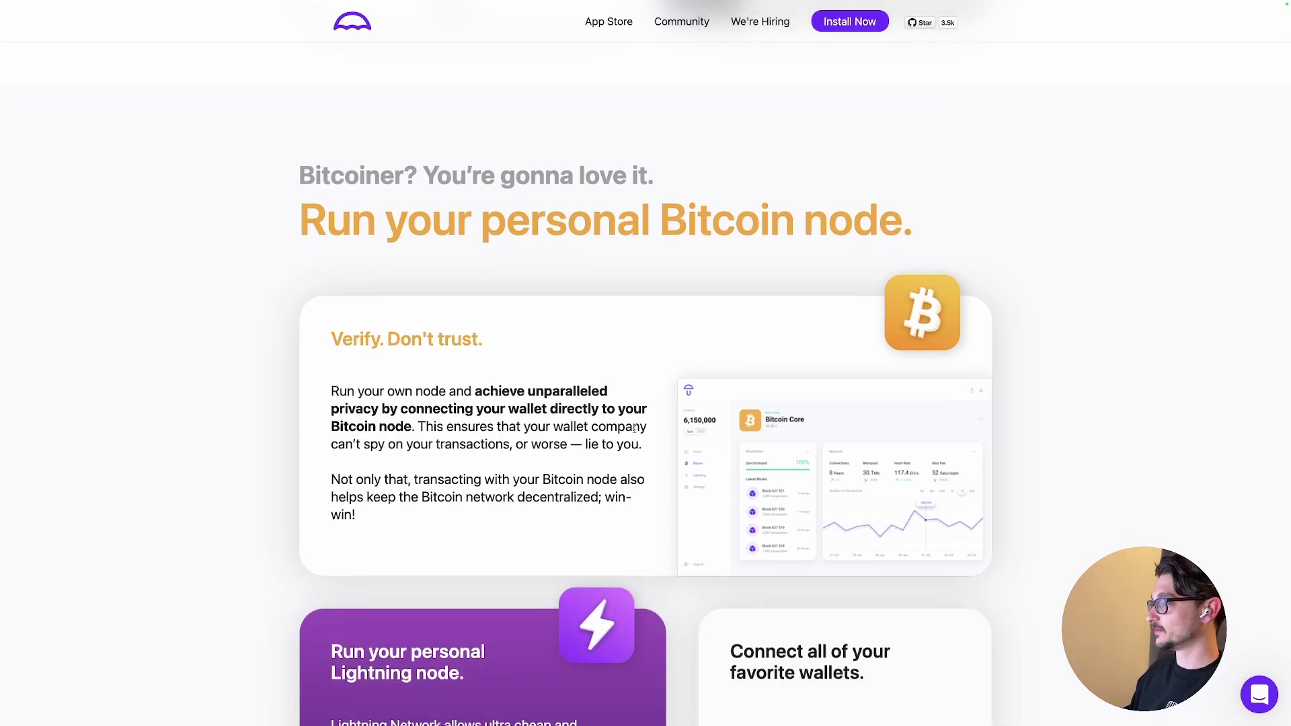
{"action": "scroll", "coordinate": [635, 428], "scroll_direction": "down", "scroll_amount": 4}
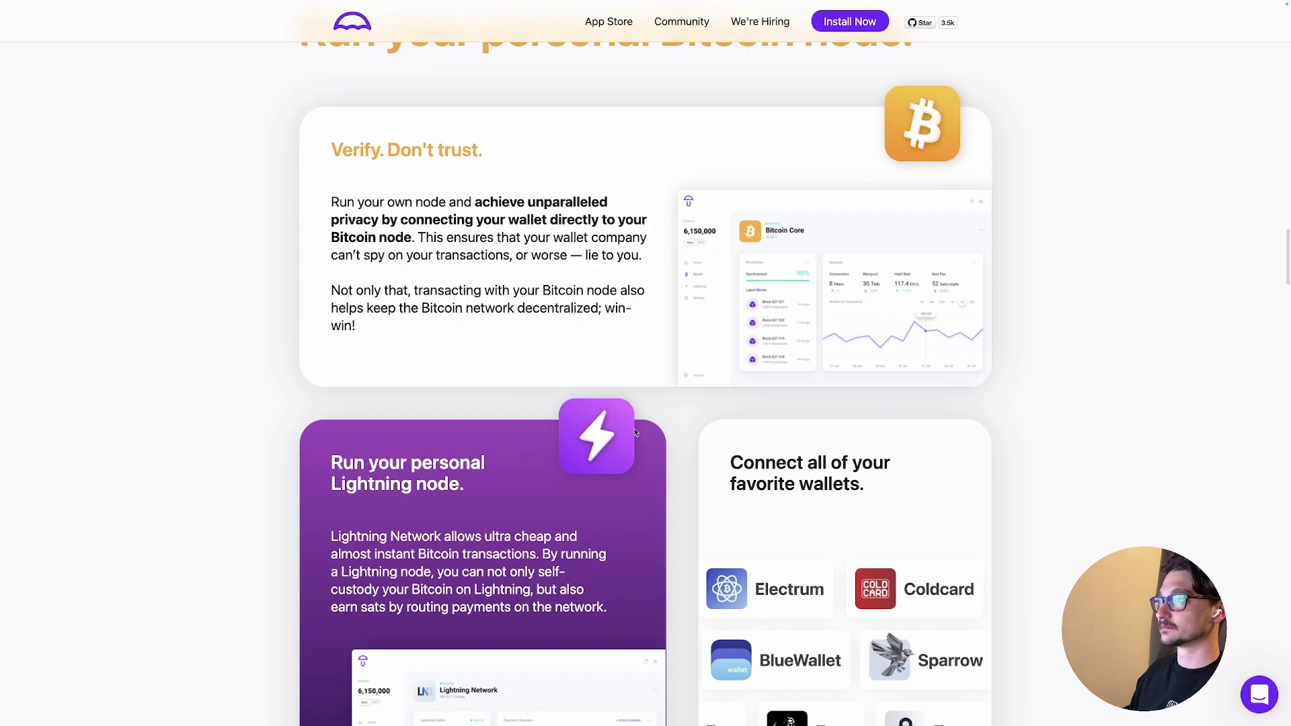
{"action": "scroll", "coordinate": [635, 432], "scroll_direction": "down", "scroll_amount": 5}
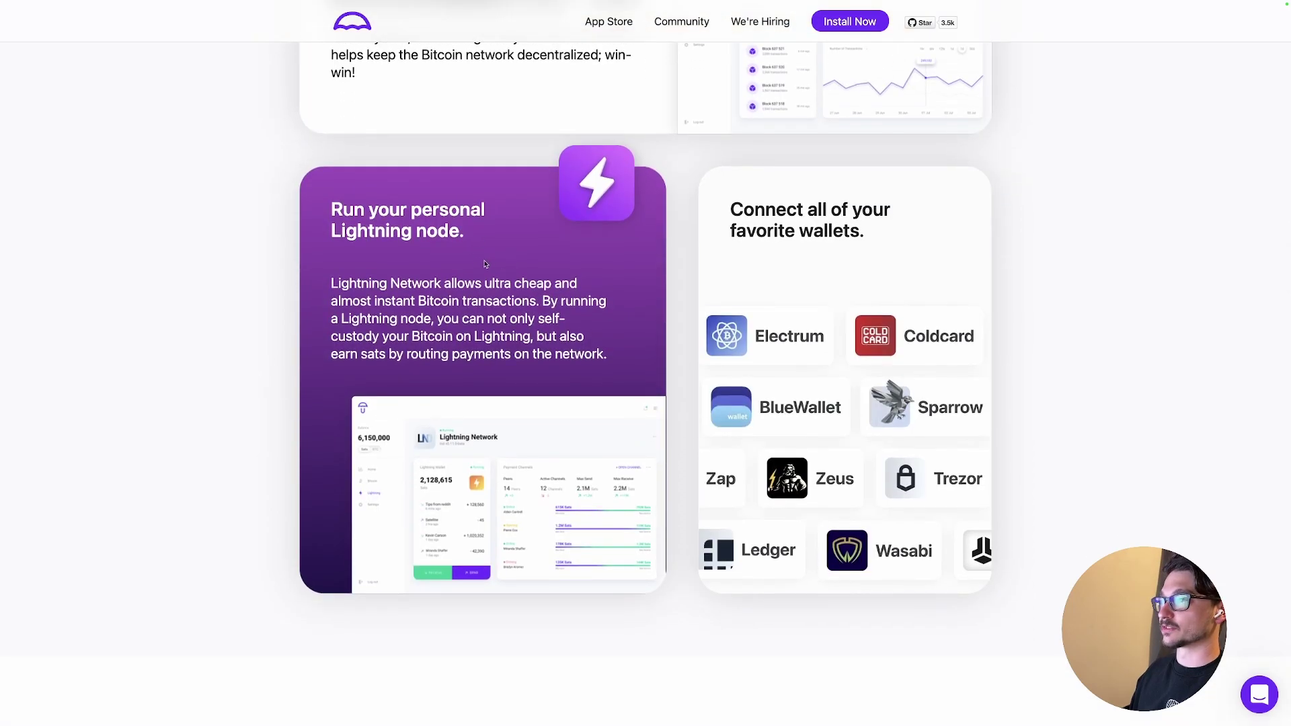
{"action": "scroll", "coordinate": [504, 298], "scroll_direction": "down", "scroll_amount": 1}
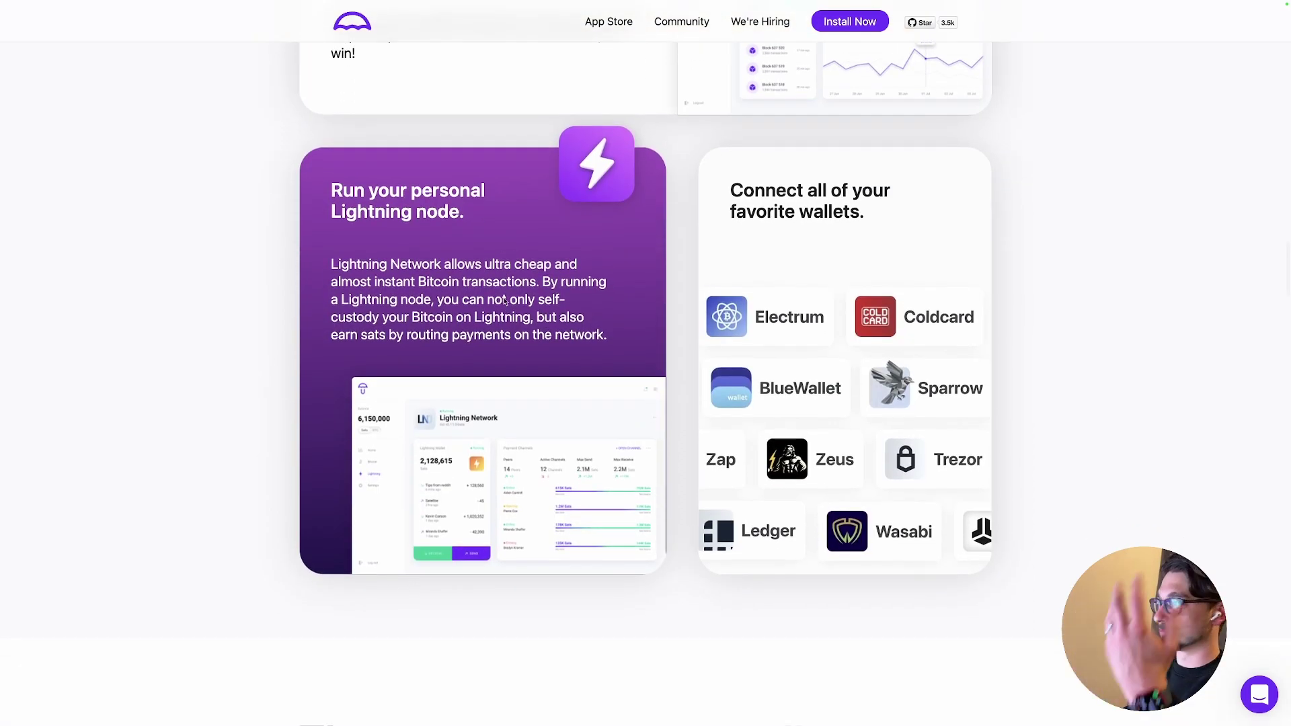
{"action": "scroll", "coordinate": [505, 302], "scroll_direction": "down", "scroll_amount": 1}
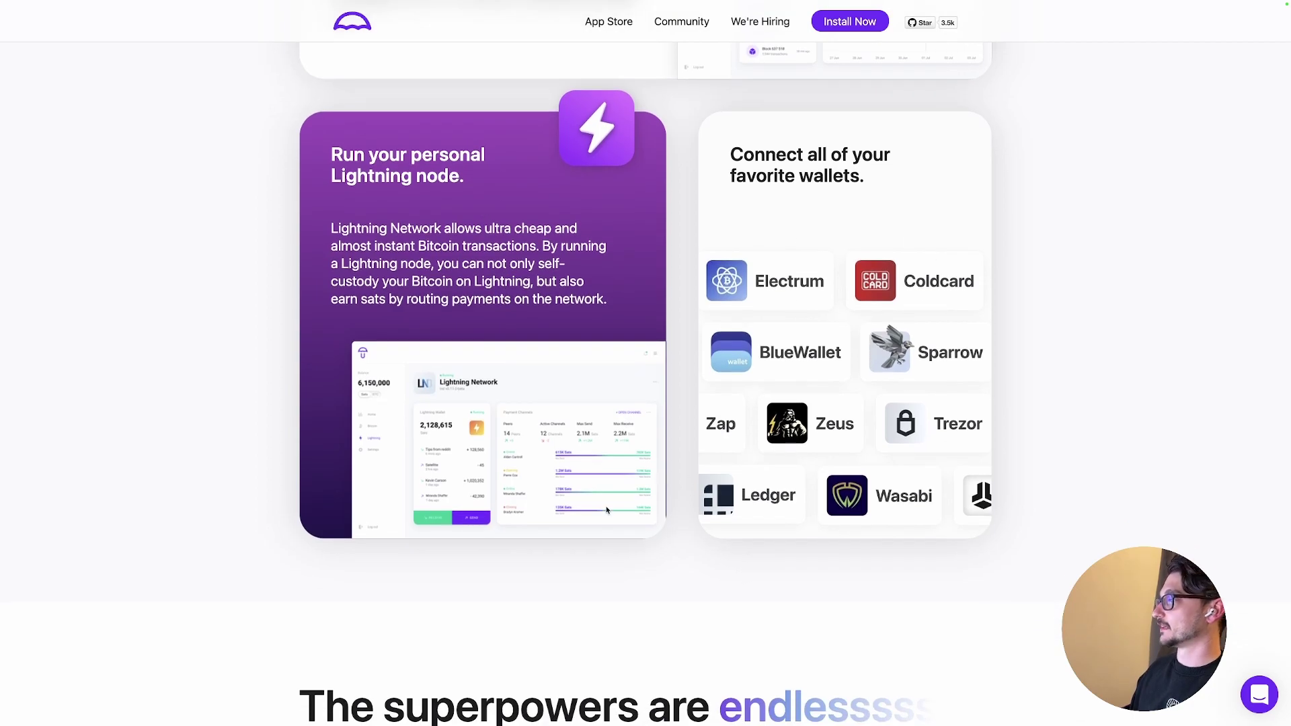
{"action": "scroll", "coordinate": [606, 510], "scroll_direction": "down", "scroll_amount": 8}
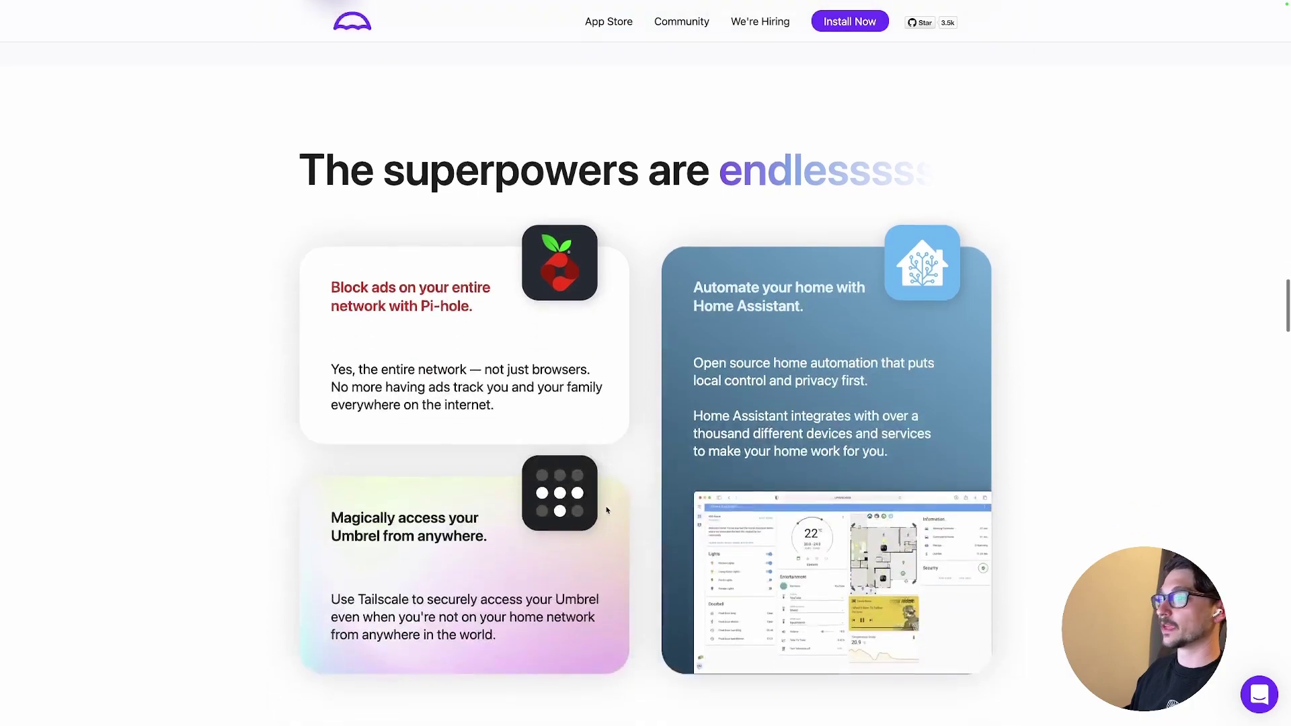
{"action": "scroll", "coordinate": [606, 510], "scroll_direction": "down", "scroll_amount": 2}
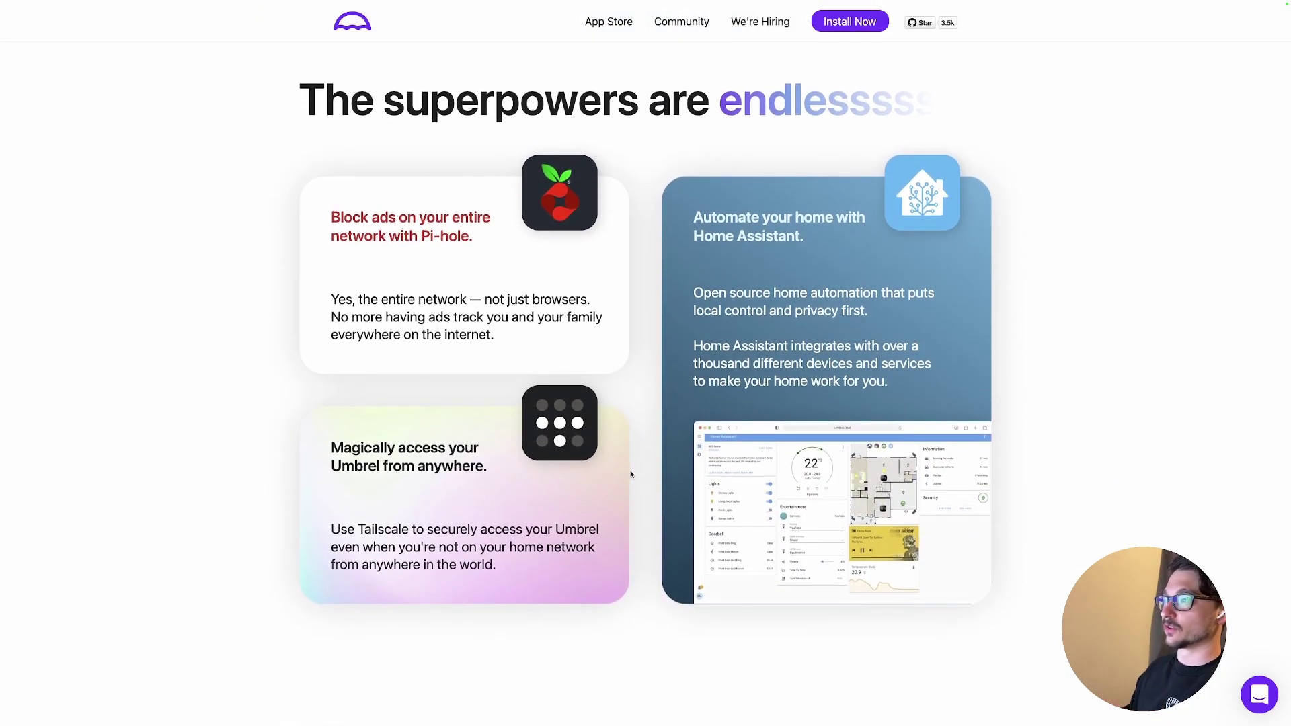
{"action": "scroll", "coordinate": [631, 474], "scroll_direction": "down", "scroll_amount": 1}
{"action": "scroll", "coordinate": [630, 475], "scroll_direction": "down", "scroll_amount": 3}
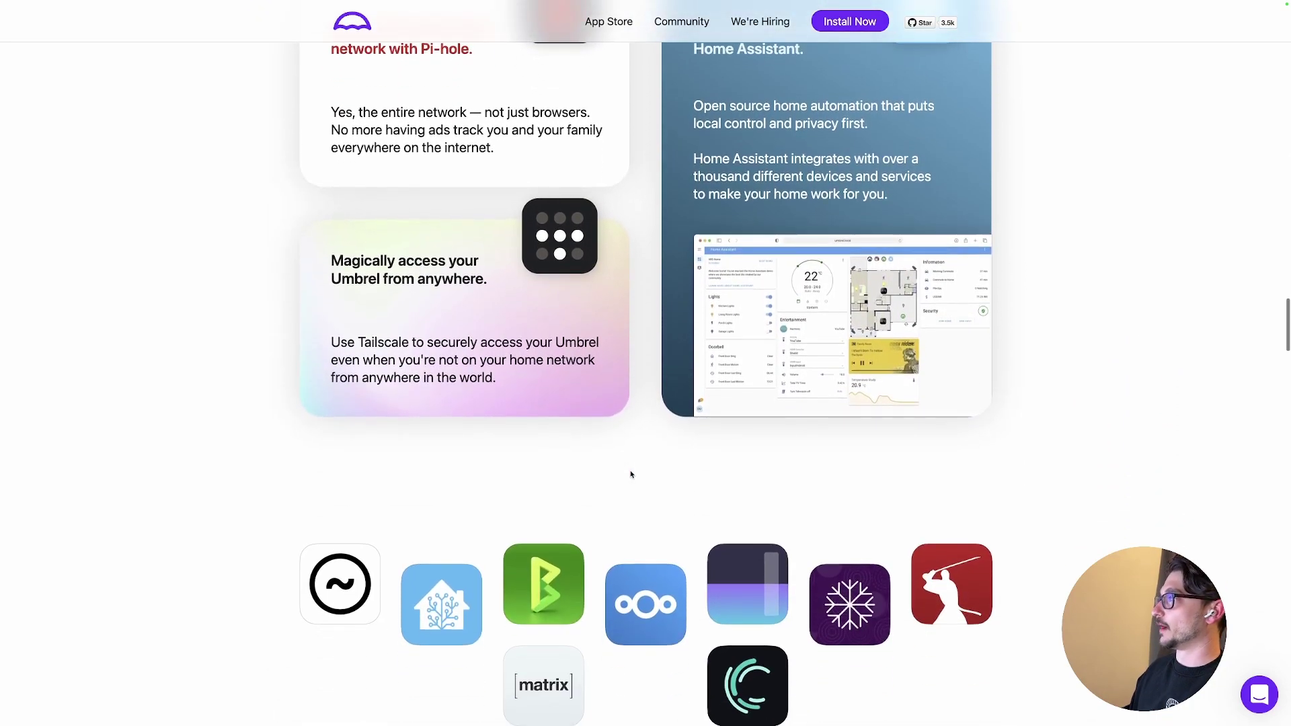
{"action": "scroll", "coordinate": [631, 474], "scroll_direction": "down", "scroll_amount": 5}
{"action": "scroll", "coordinate": [631, 474], "scroll_direction": "down", "scroll_amount": 1}
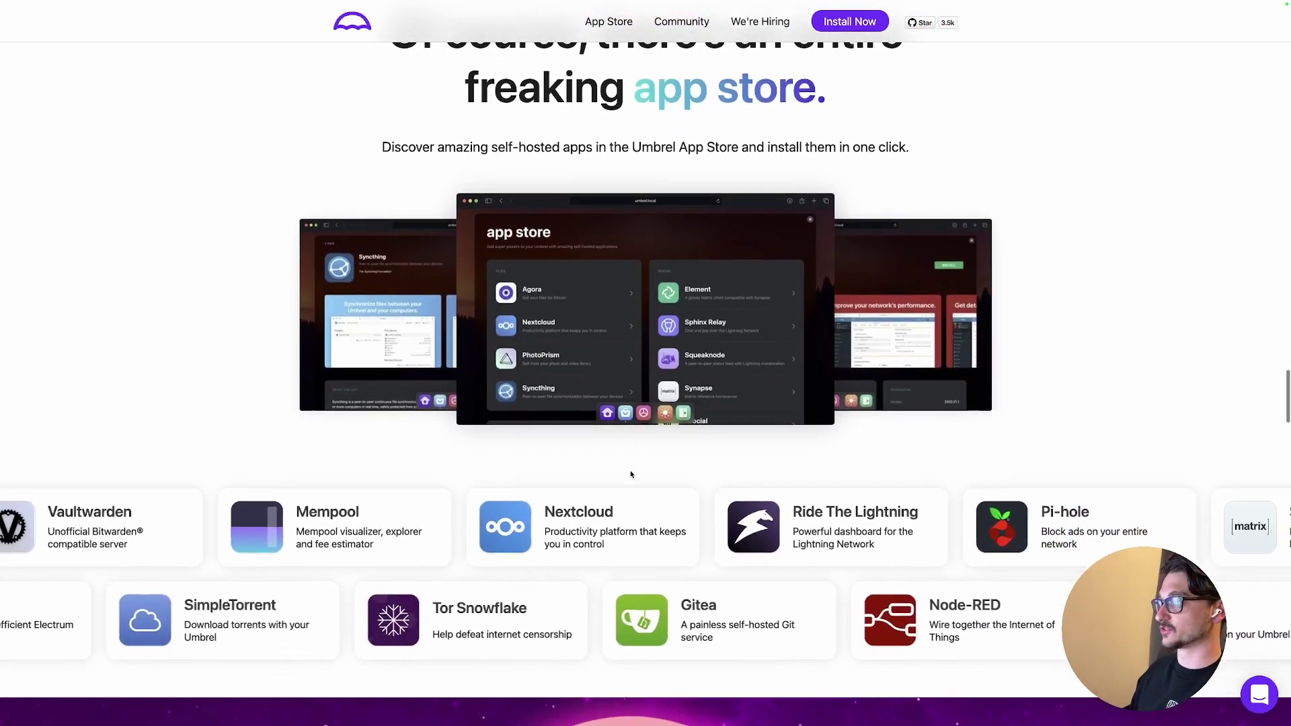
{"action": "scroll", "coordinate": [631, 475], "scroll_direction": "up", "scroll_amount": 3}
{"action": "scroll", "coordinate": [631, 475], "scroll_direction": "down", "scroll_amount": 3}
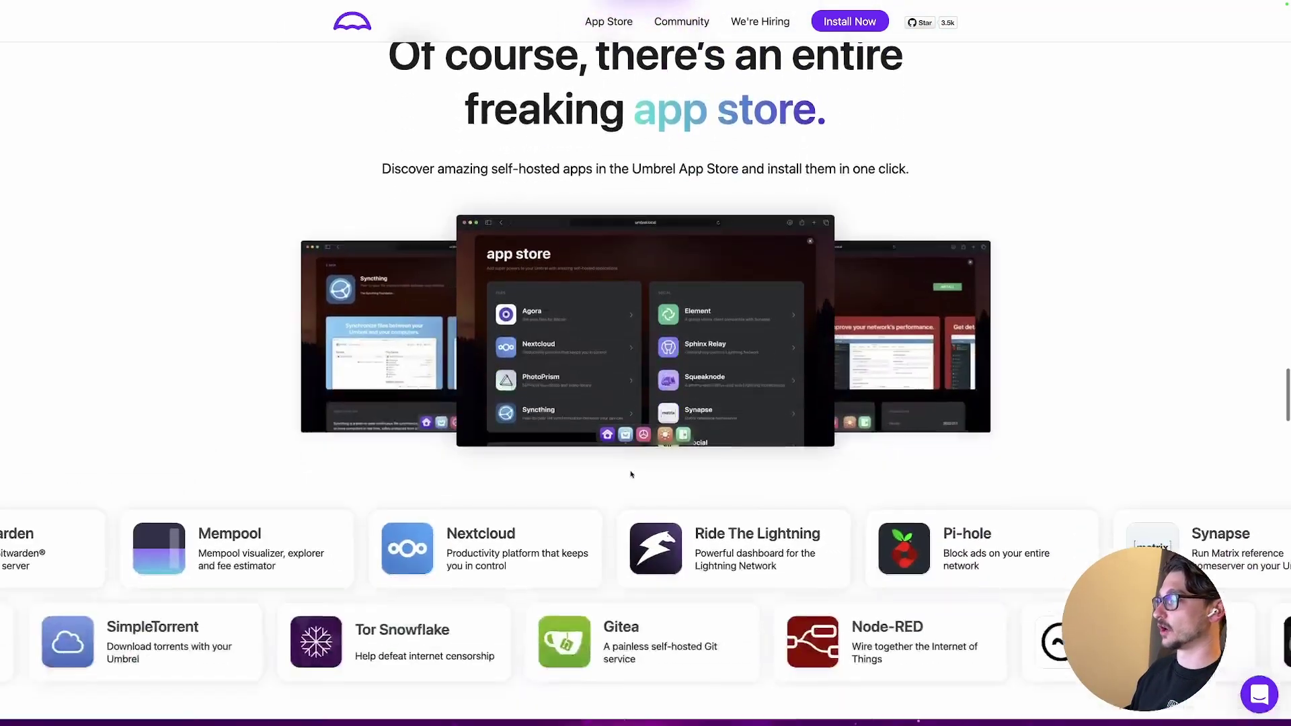
{"action": "scroll", "coordinate": [631, 475], "scroll_direction": "down", "scroll_amount": 10}
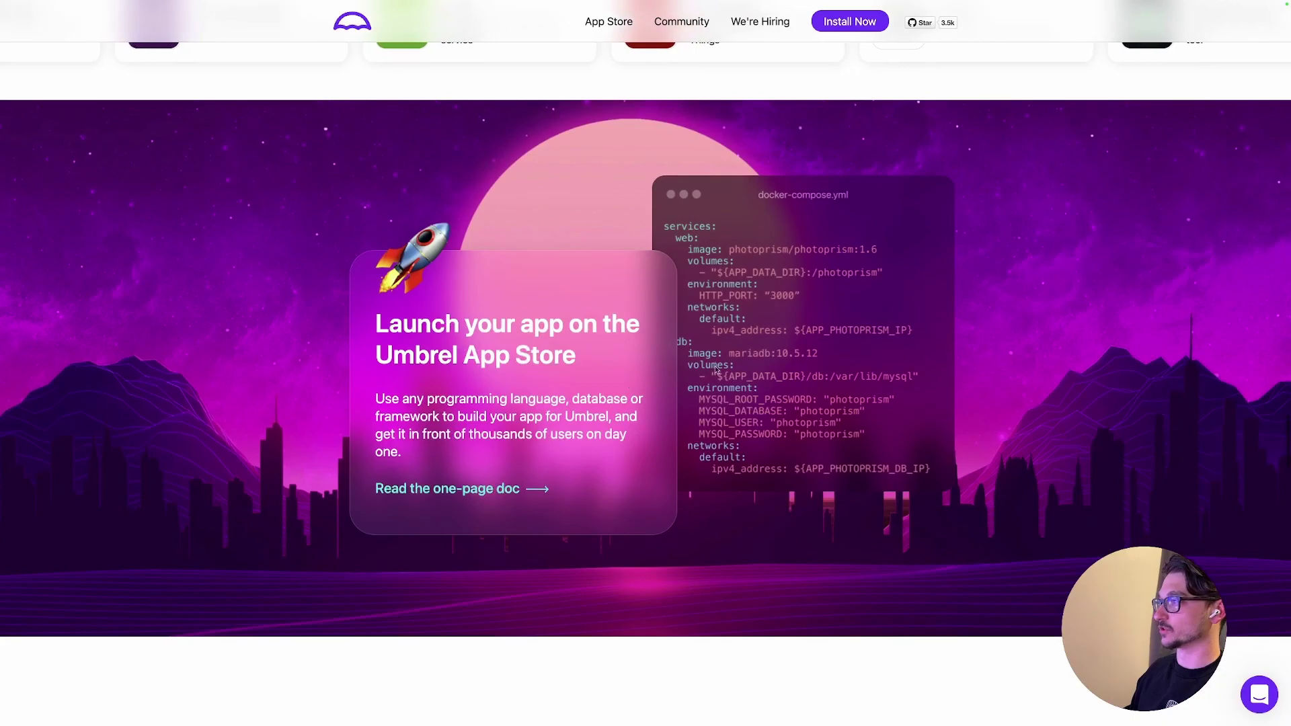
Step: Scroll down through the remaining sections of the umbrel.com homepage
{"action": "scroll", "coordinate": [717, 370], "scroll_direction": "down", "scroll_amount": 5}
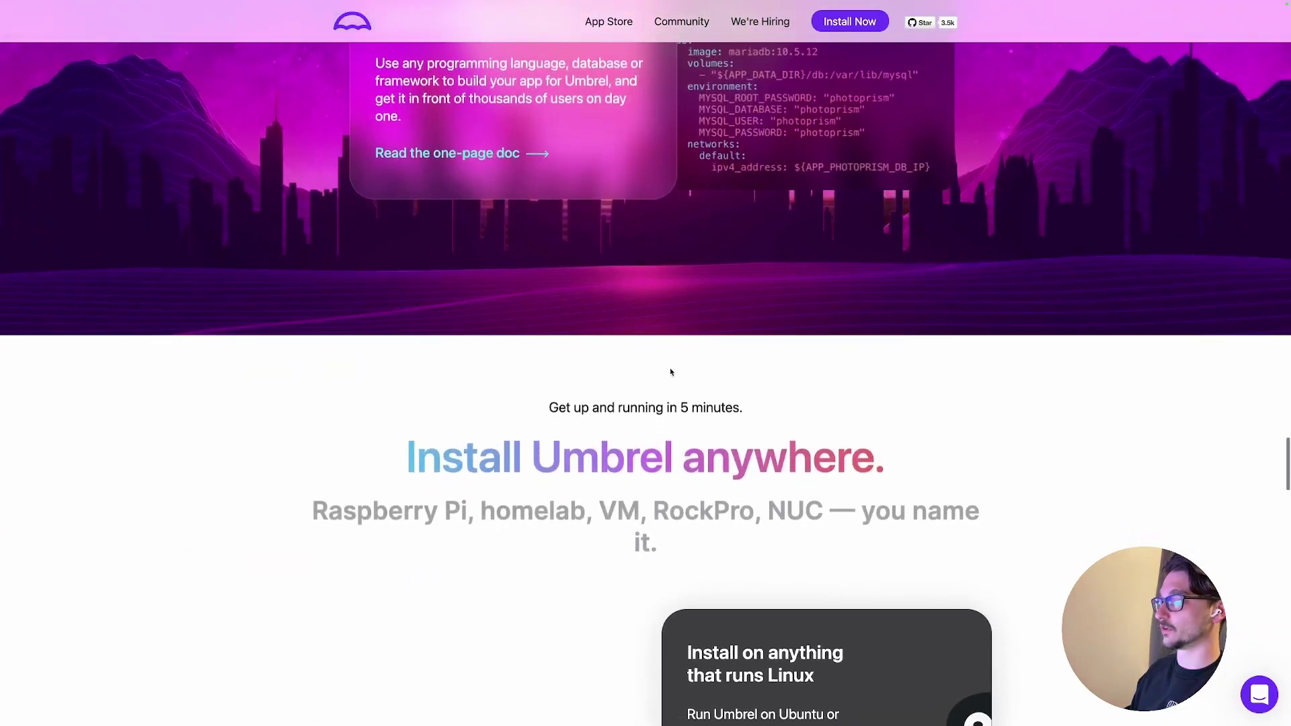
{"action": "scroll", "coordinate": [671, 372], "scroll_direction": "up", "scroll_amount": 3}
{"action": "scroll", "coordinate": [670, 368], "scroll_direction": "down", "scroll_amount": 4}
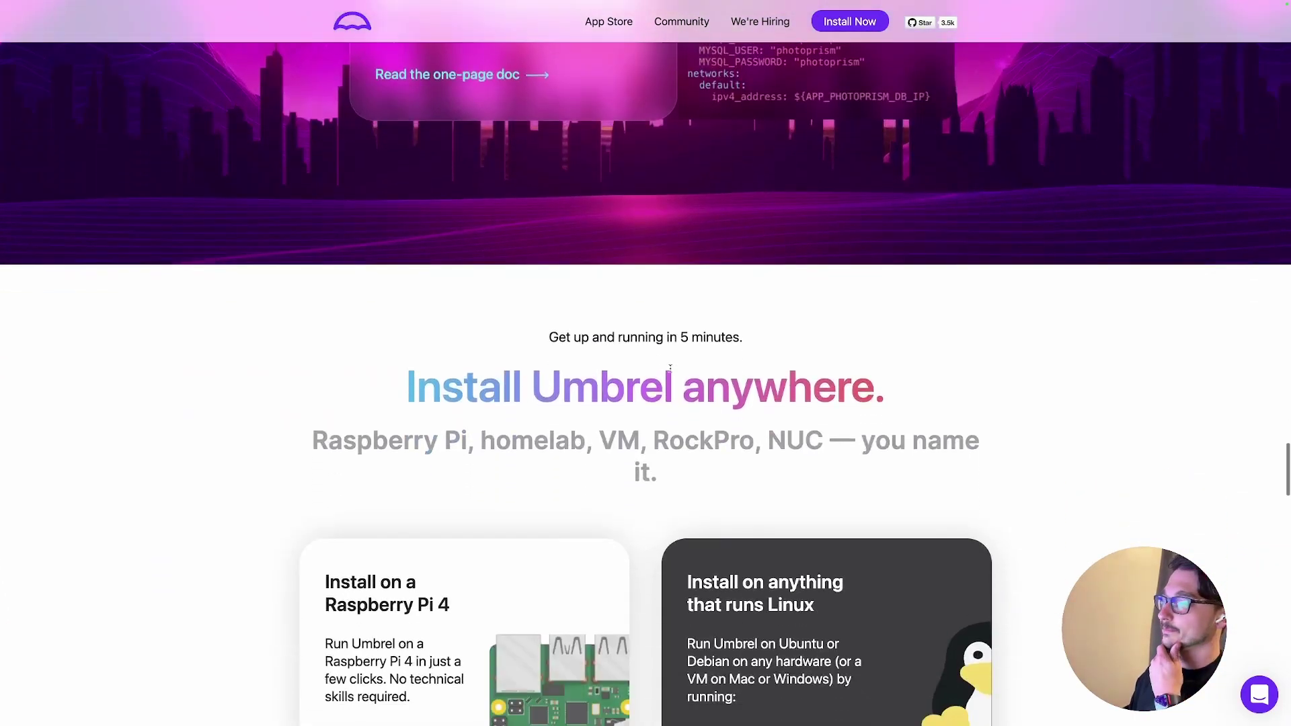
{"action": "scroll", "coordinate": [671, 369], "scroll_direction": "down", "scroll_amount": 3}
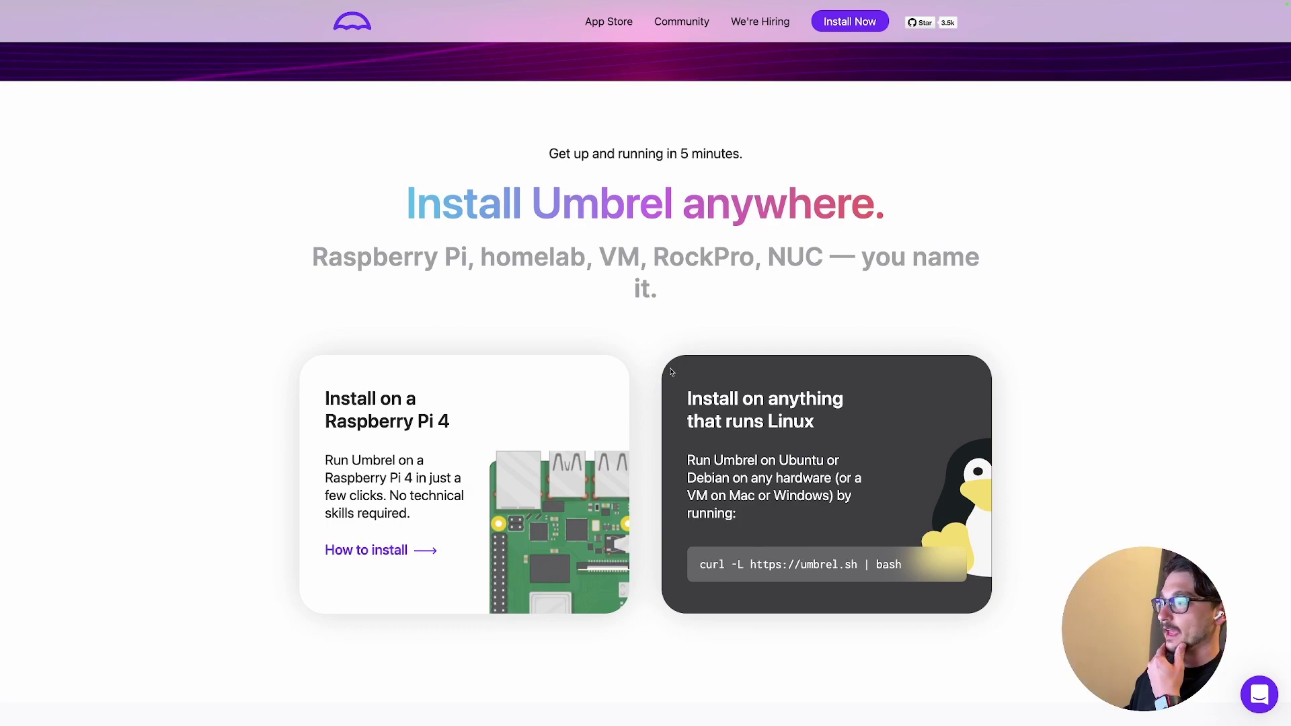
{"action": "scroll", "coordinate": [671, 371], "scroll_direction": "down", "scroll_amount": 2}
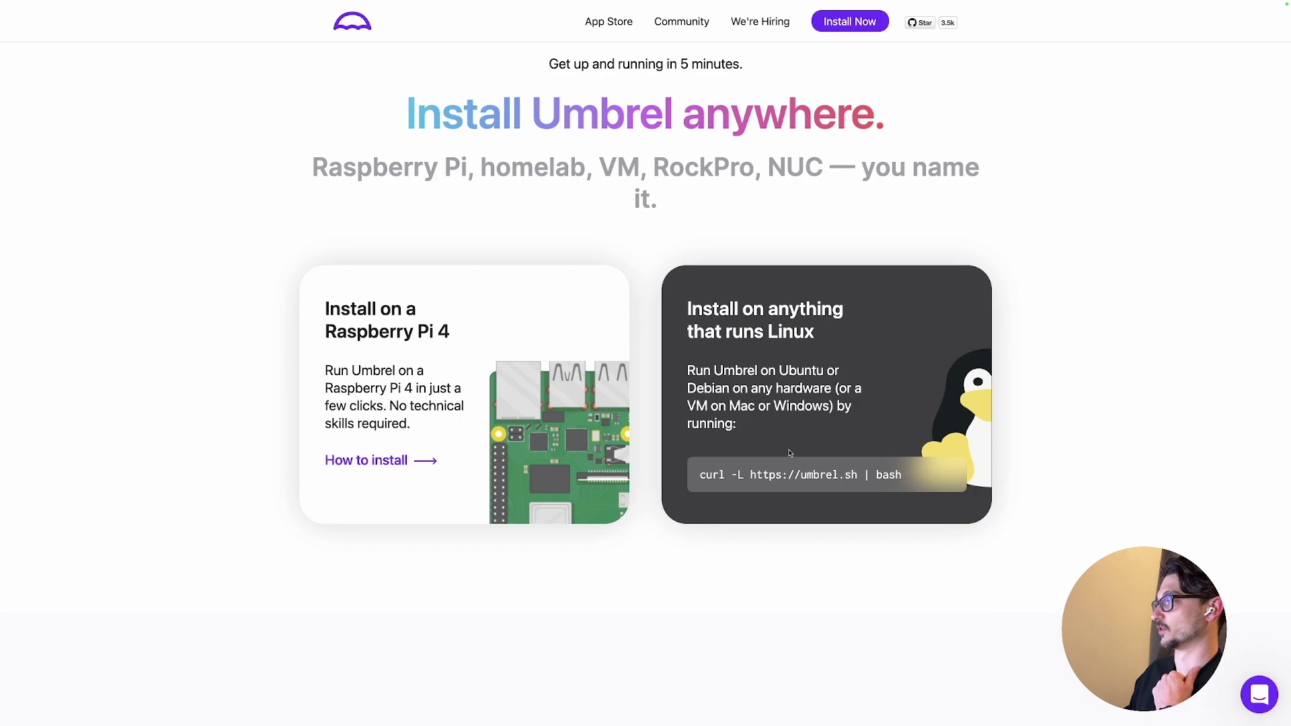
{"action": "scroll", "coordinate": [623, 419], "scroll_direction": "down", "scroll_amount": 2}
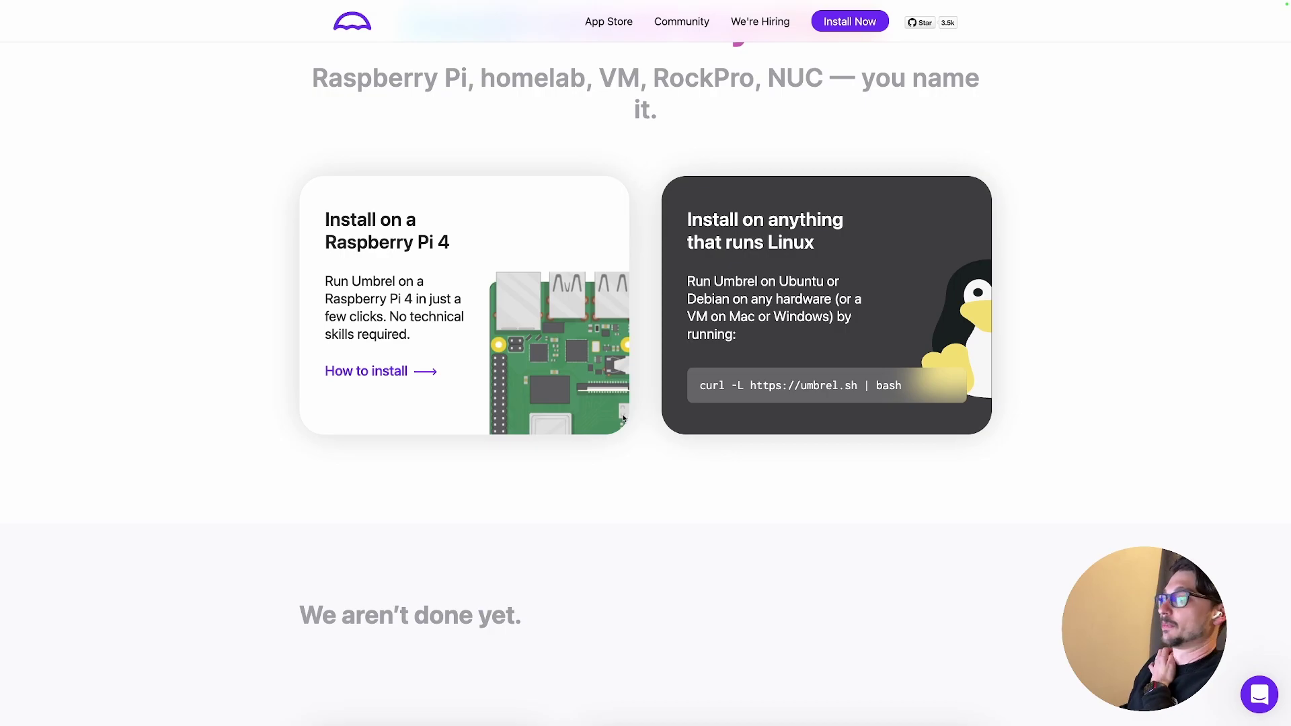
{"action": "scroll", "coordinate": [650, 424], "scroll_direction": "down", "scroll_amount": 4}
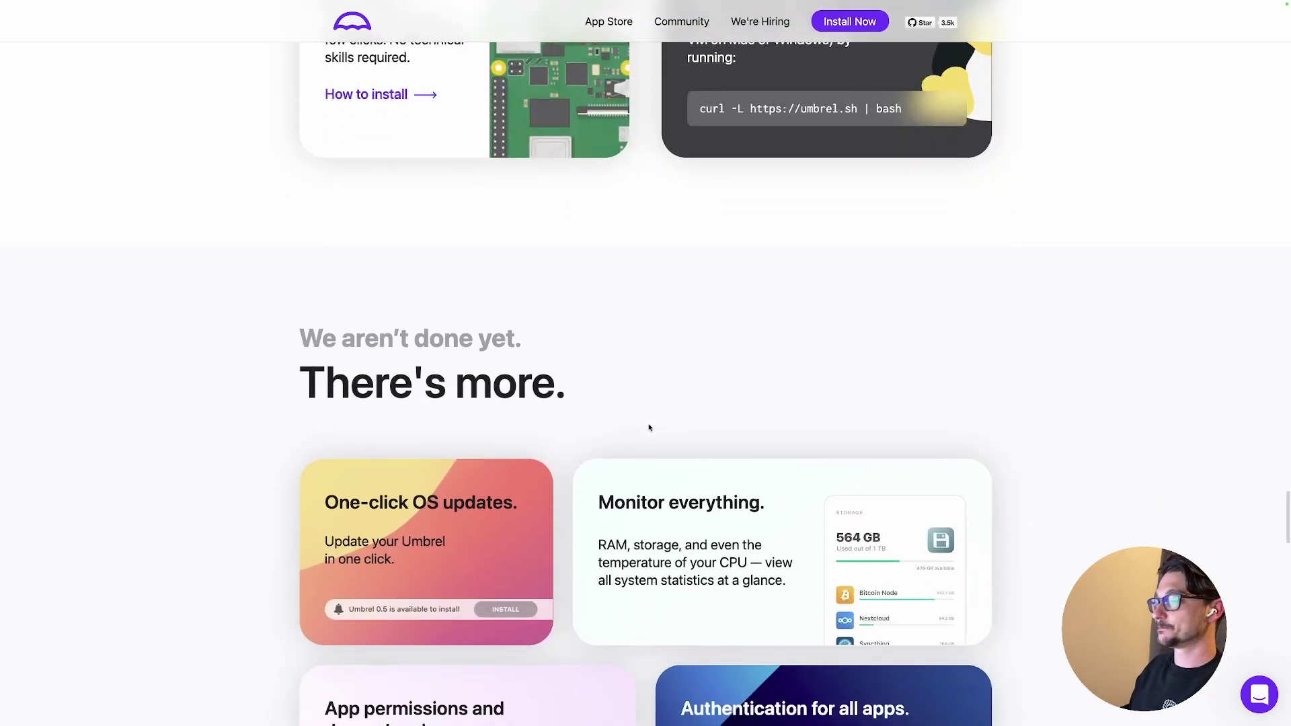
{"action": "scroll", "coordinate": [648, 423], "scroll_direction": "down", "scroll_amount": 3}
{"action": "scroll", "coordinate": [649, 423], "scroll_direction": "down", "scroll_amount": 2}
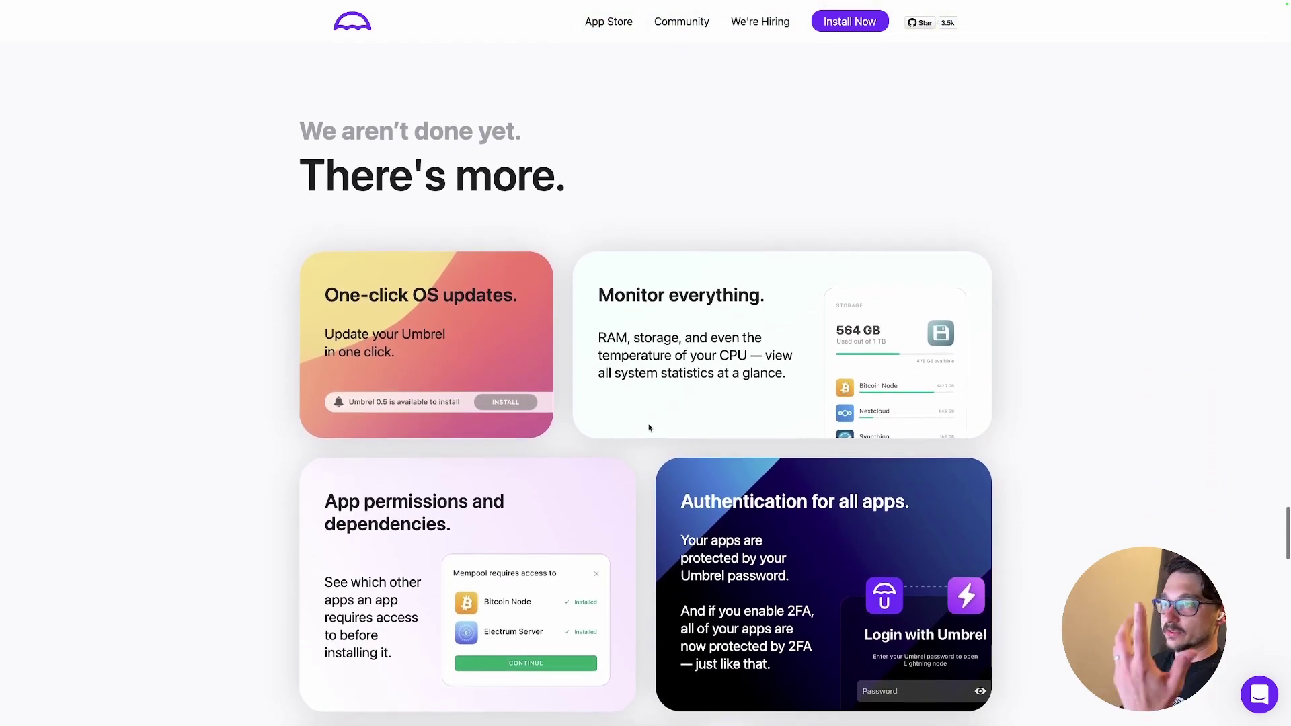
{"action": "scroll", "coordinate": [649, 427], "scroll_direction": "down", "scroll_amount": 2}
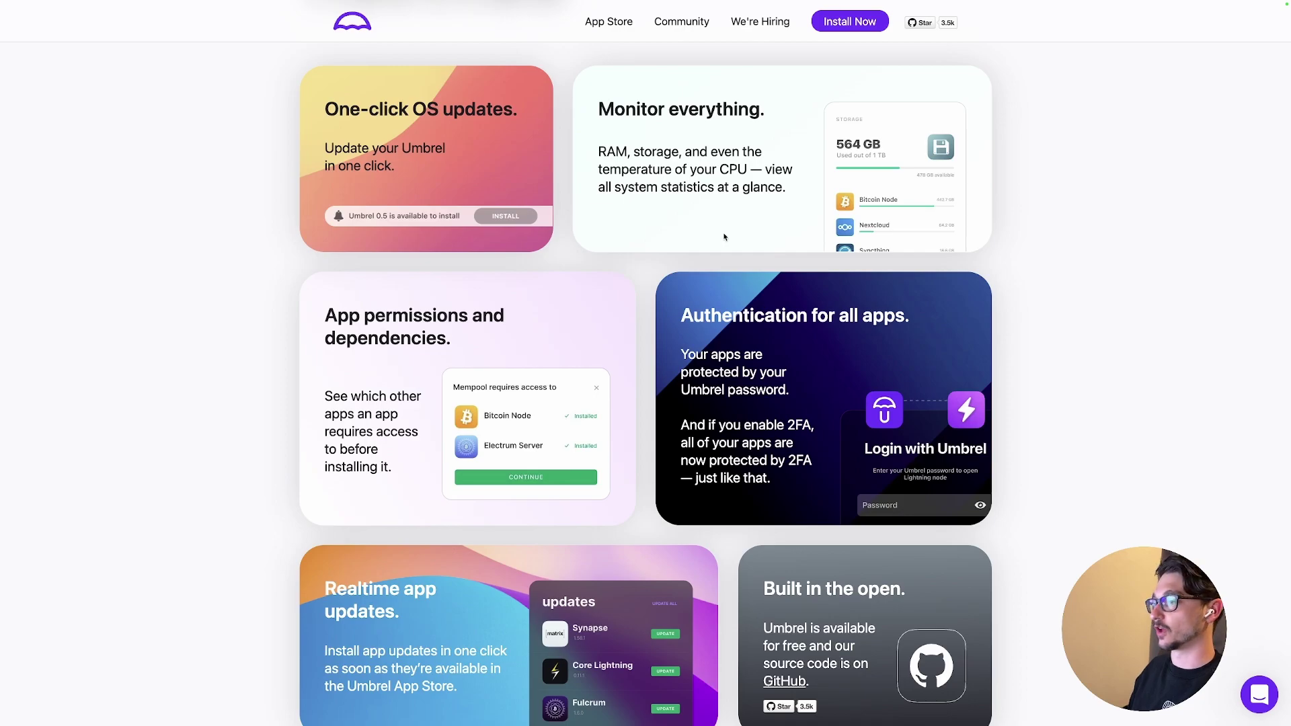
{"action": "scroll", "coordinate": [725, 237], "scroll_direction": "down", "scroll_amount": 12}
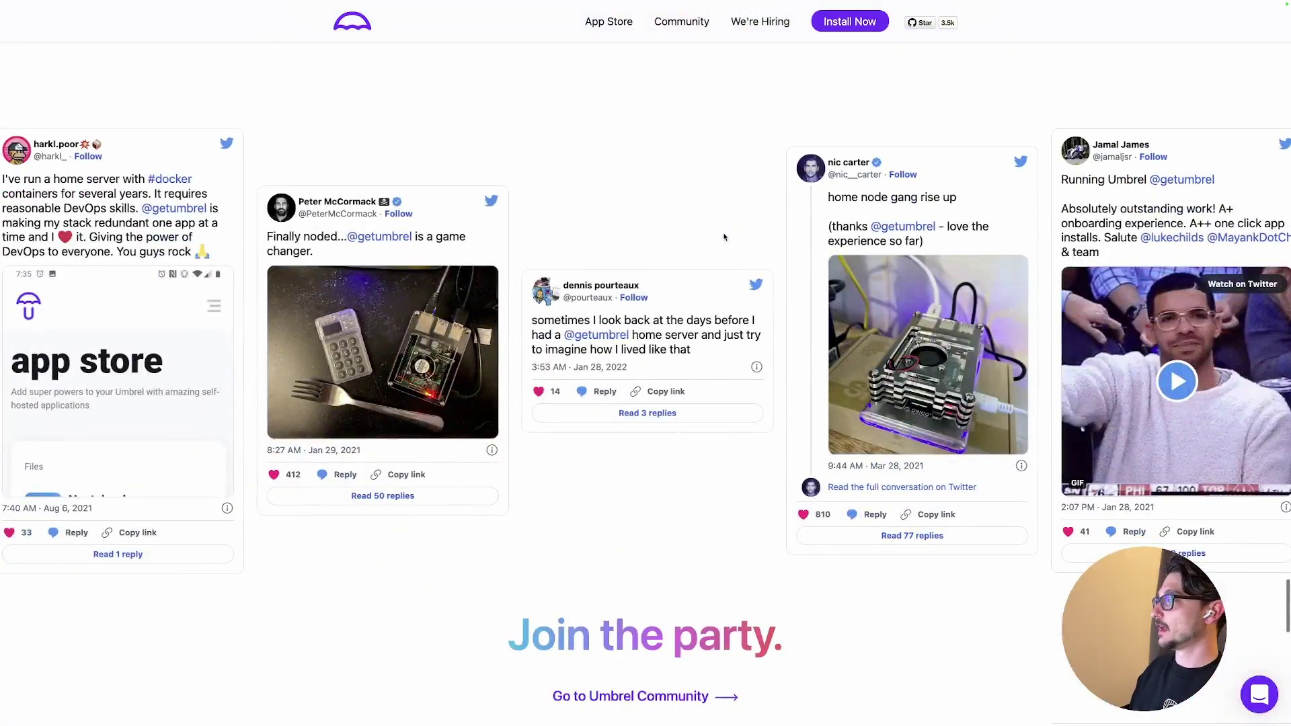
{"action": "scroll", "coordinate": [725, 237], "scroll_direction": "down", "scroll_amount": 15}
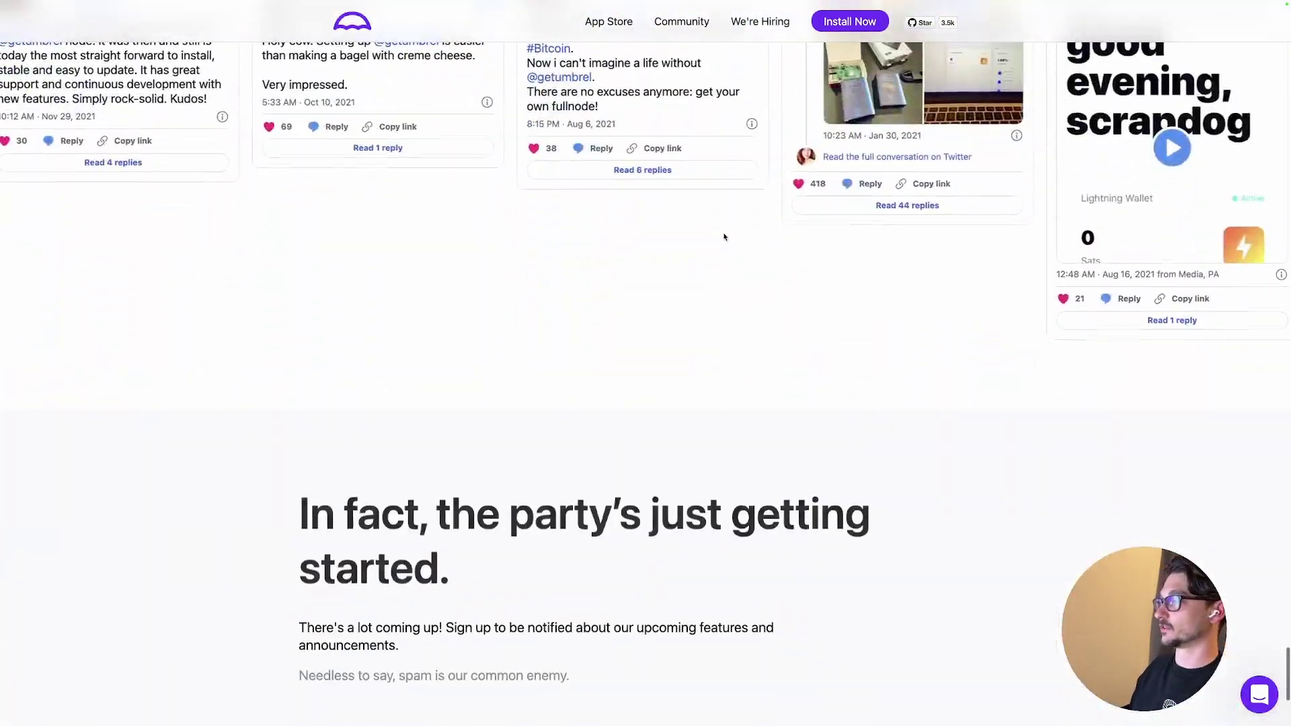
{"action": "scroll", "coordinate": [724, 237], "scroll_direction": "down", "scroll_amount": 5}
Step: Jump to the Install Umbrel anywhere section via the INSTALL ON A RASPBERRY PI 4 button
{"action": "scroll", "coordinate": [724, 237], "scroll_direction": "up", "scroll_amount": 20}
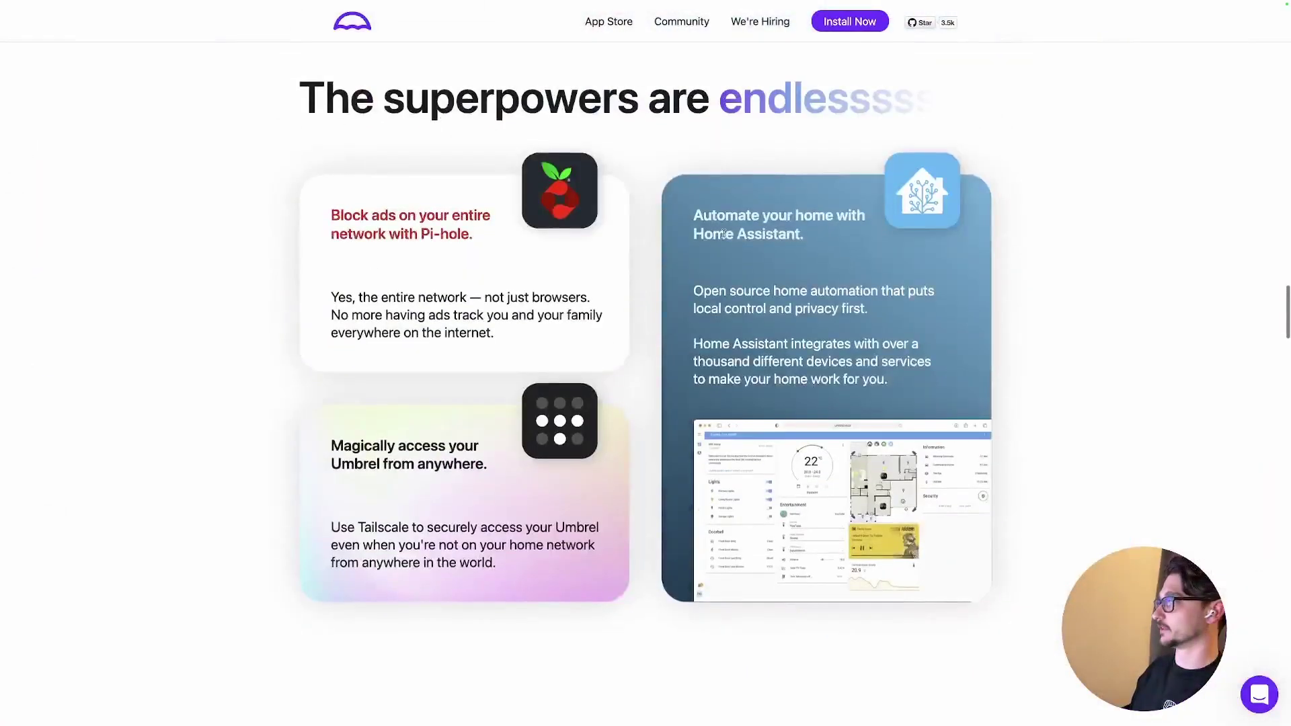
{"action": "scroll", "coordinate": [724, 234], "scroll_direction": "up", "scroll_amount": 20}
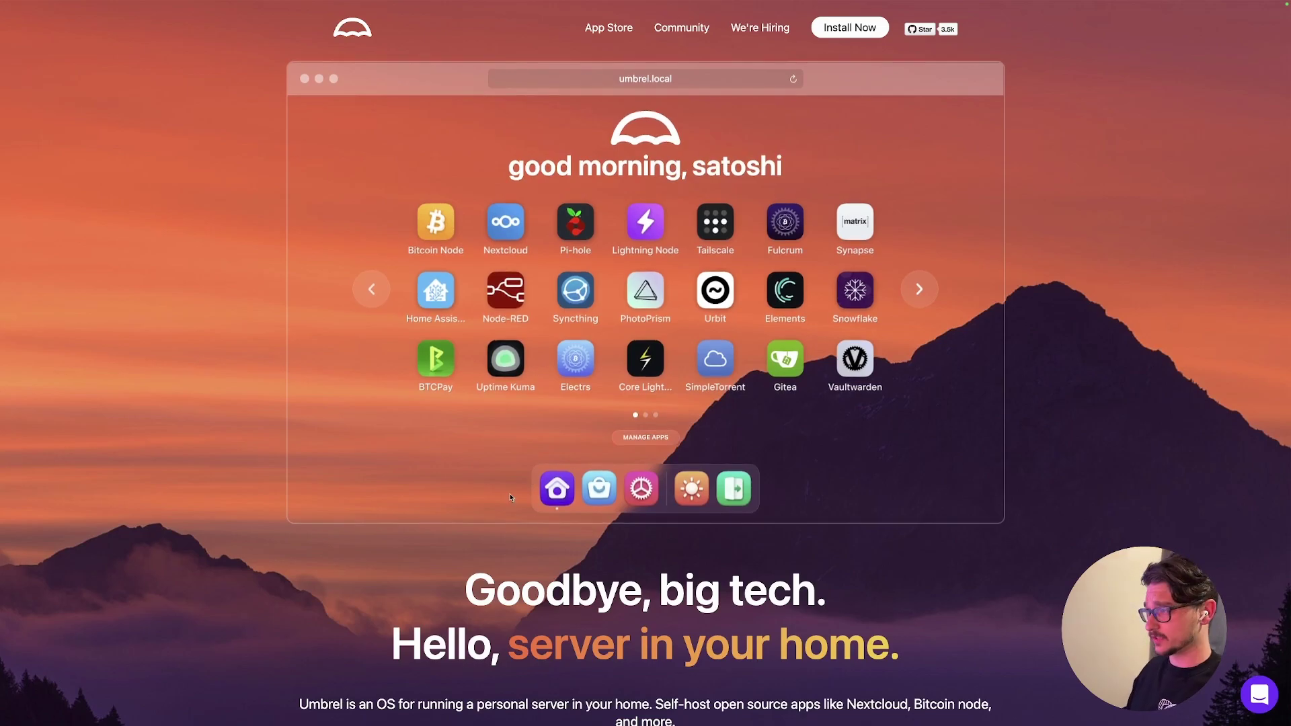
{"action": "scroll", "coordinate": [510, 498], "scroll_direction": "down", "scroll_amount": 7}
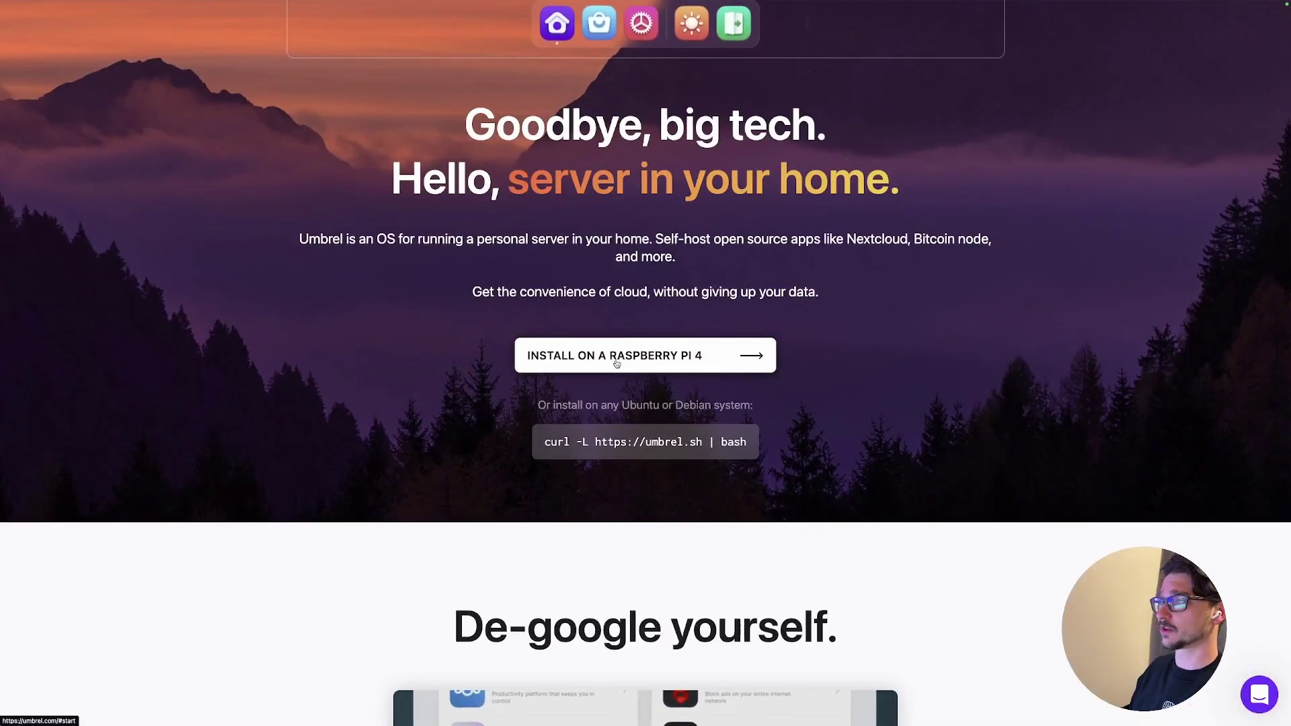
{"action": "left_click", "coordinate": [616, 363]}
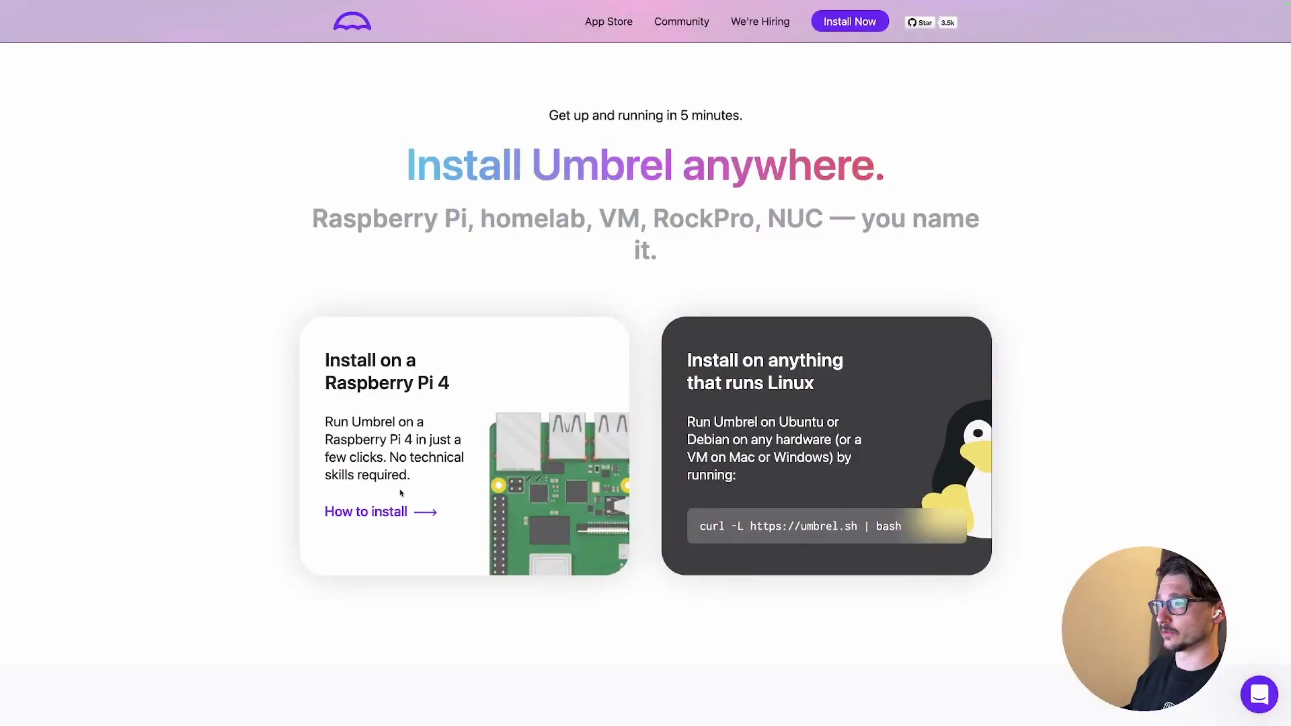
Step: Open the Raspberry Pi 4 guide and advance to Step 2 to download umbrel-os-v0.5.1.zip
{"action": "left_click", "coordinate": [386, 509]}
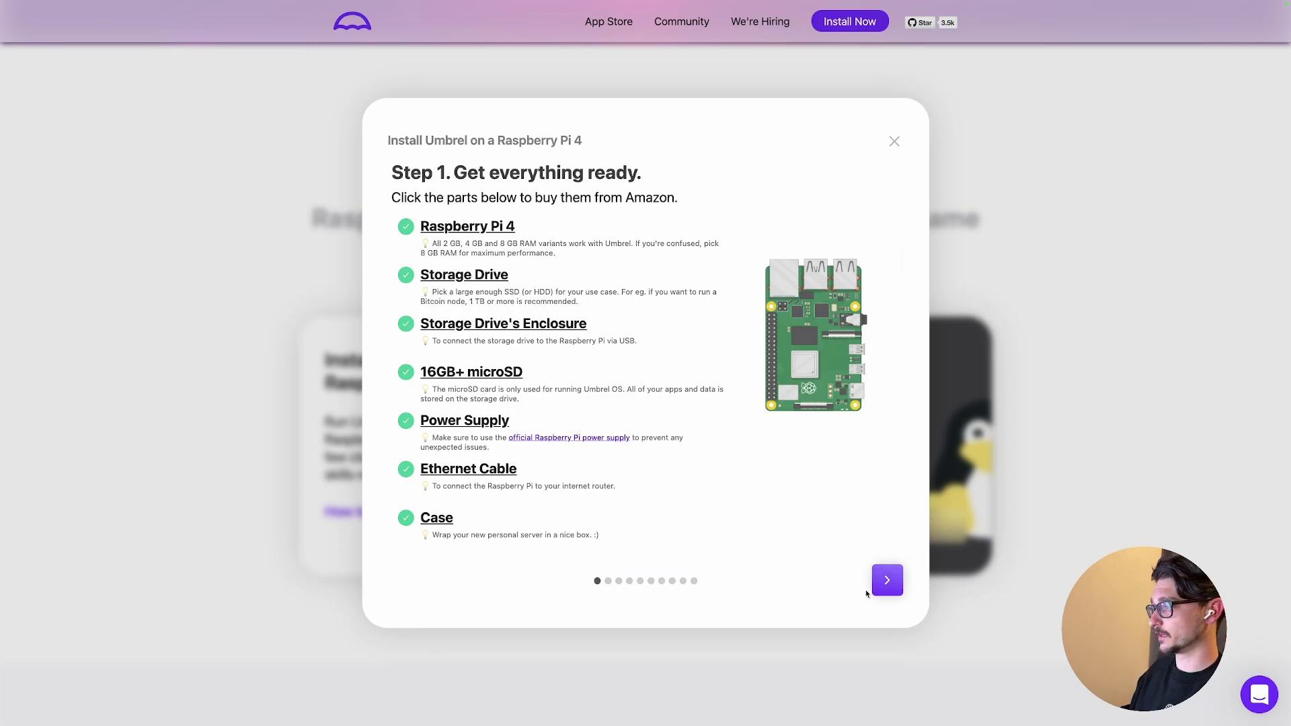
{"action": "left_click", "coordinate": [880, 584]}
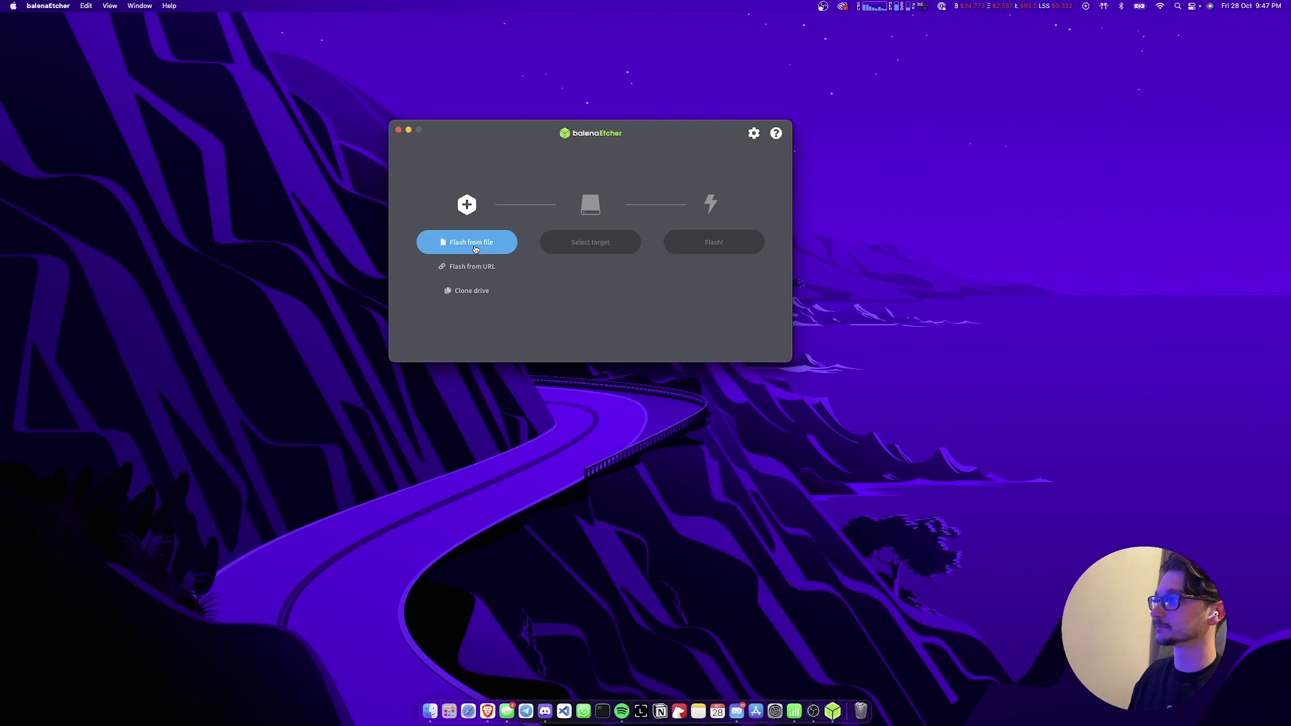
Step: Flash umbrel-os-v0.5.1.img onto the SD card in balenaEtcher, authorising with the computer password
{"action": "left_click", "coordinate": [475, 247]}
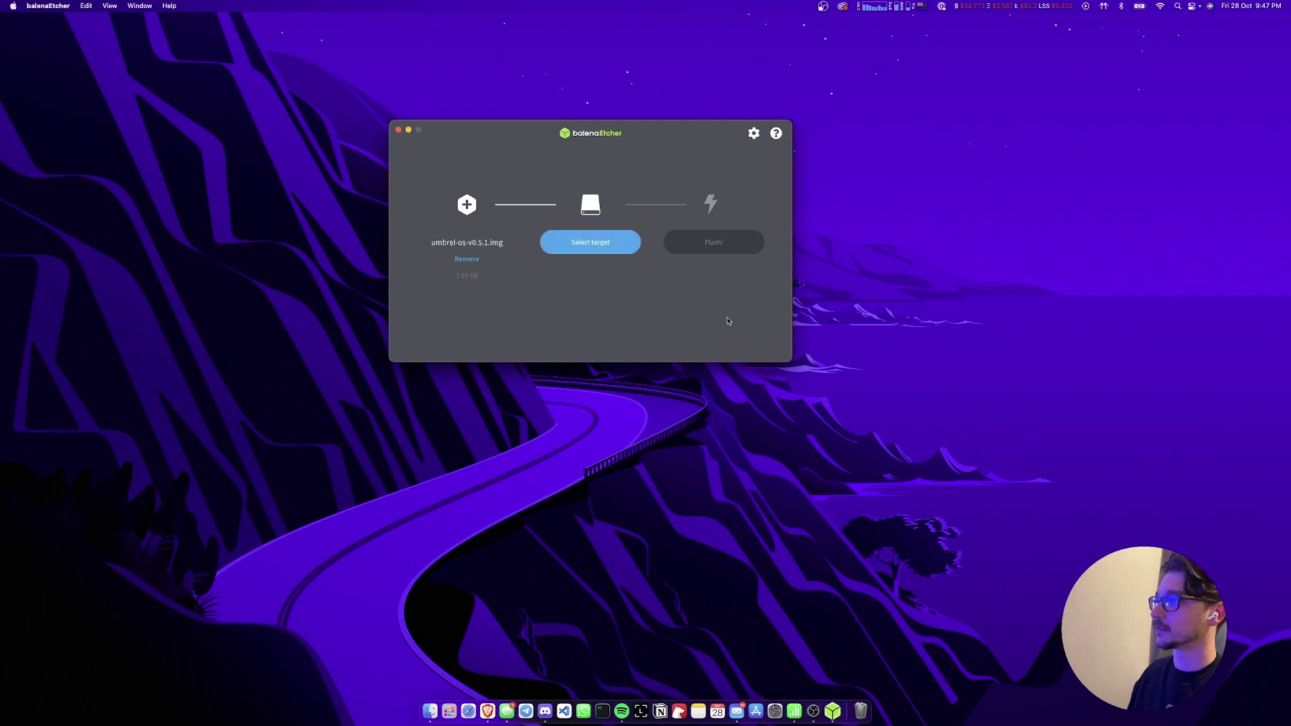
{"action": "left_click", "coordinate": [582, 253]}
{"action": "left_click", "coordinate": [653, 337]}
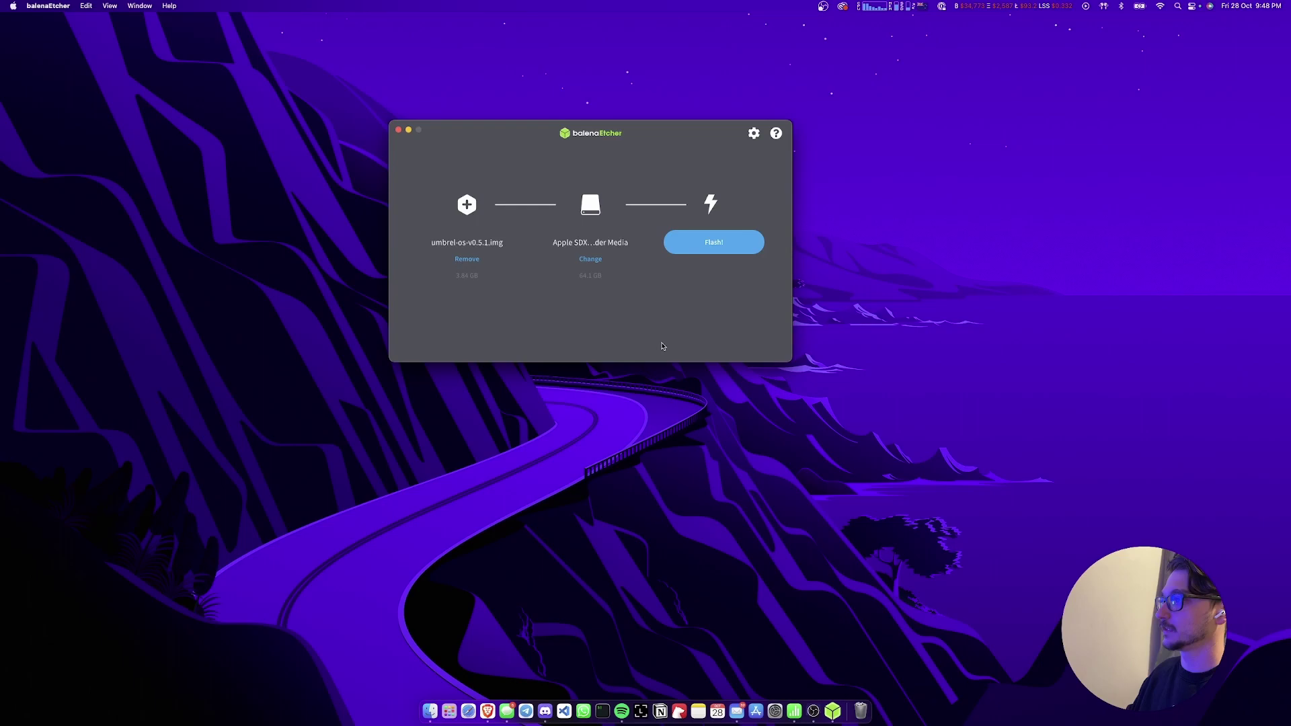
{"action": "left_click", "coordinate": [715, 243]}
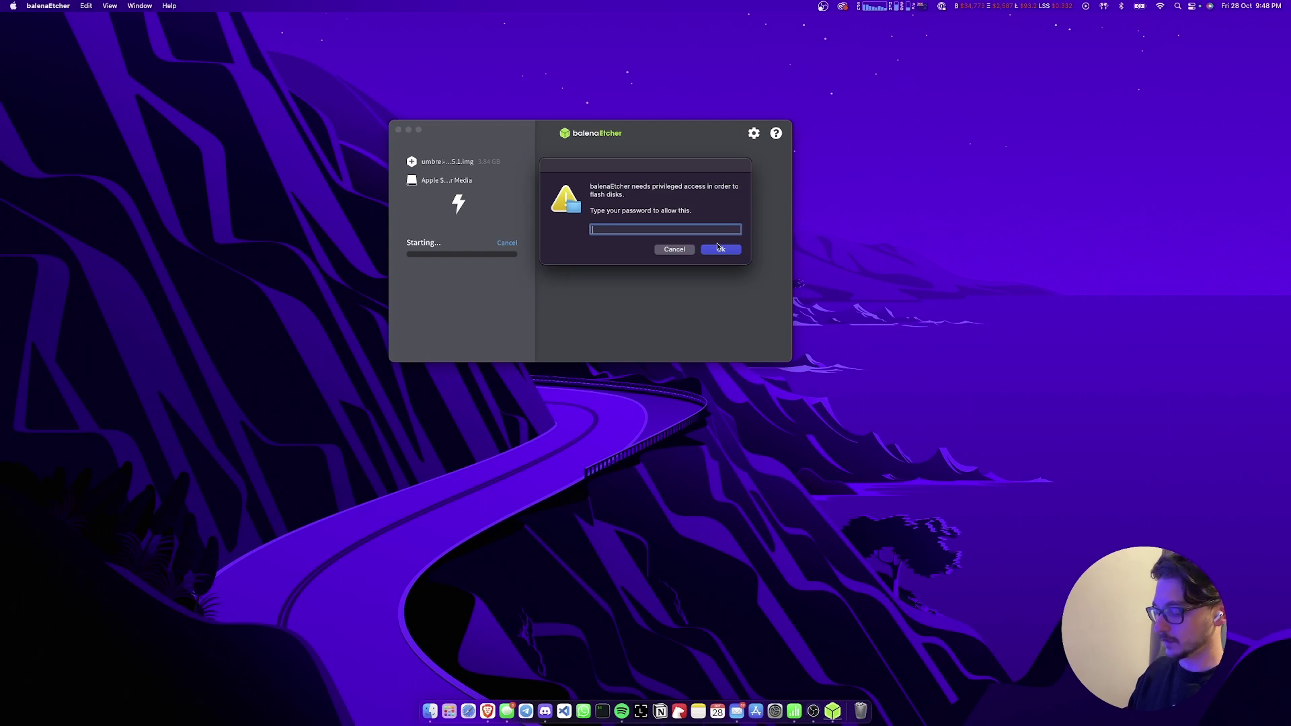
{"action": "type", "text": "••••••••••"}
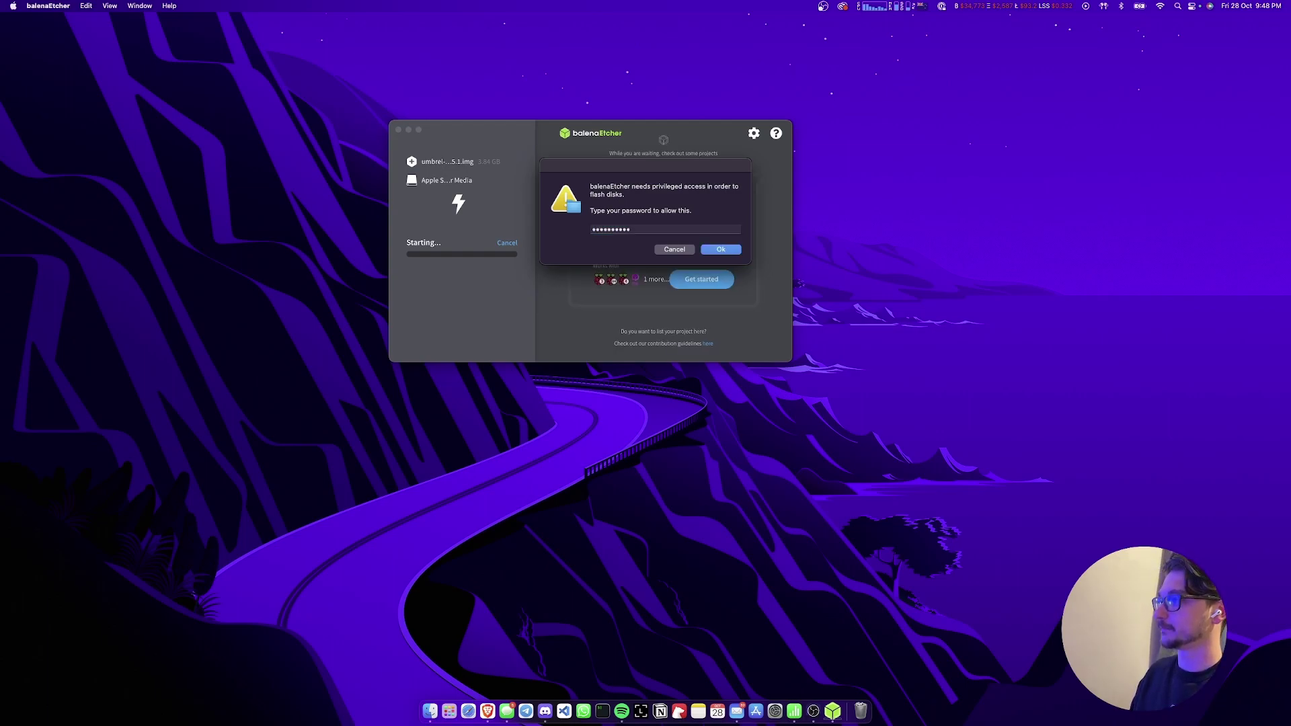
{"action": "left_click", "coordinate": [719, 247]}
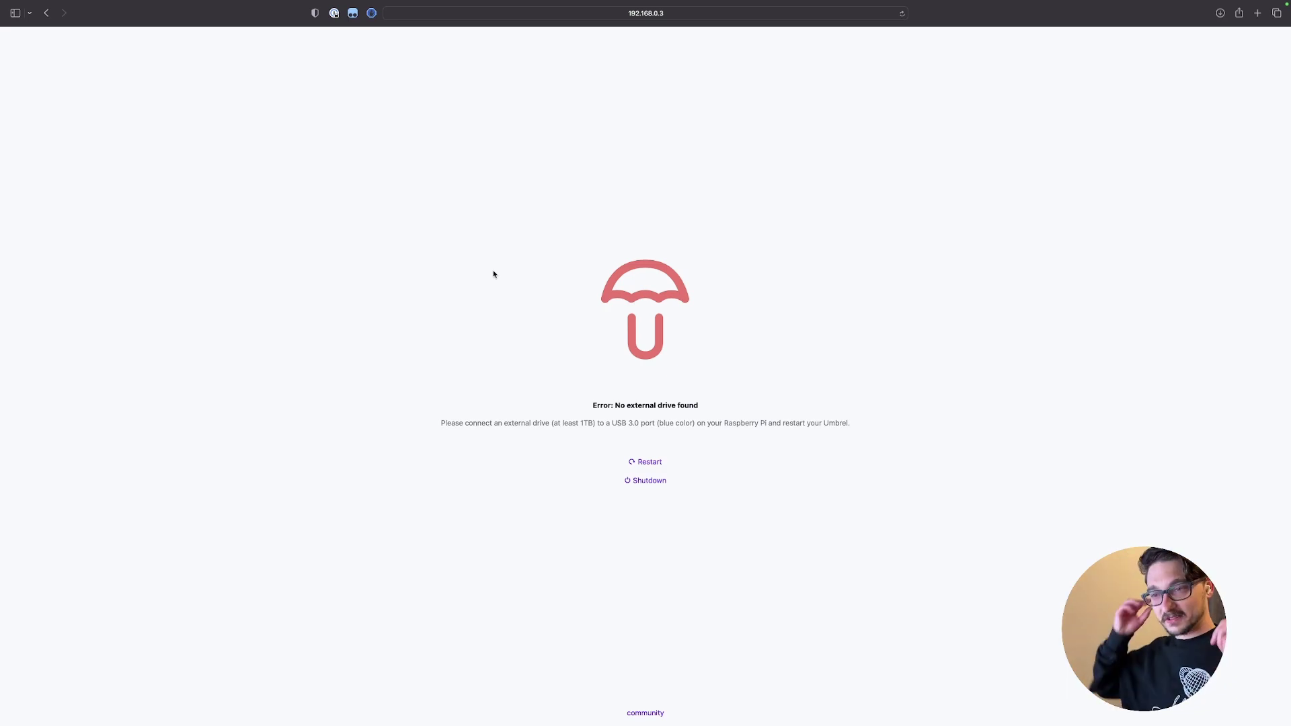
Step: Restart Umbrel from the 'No external drive found' error page and wait for the welcome screen
{"action": "left_click", "coordinate": [646, 462]}
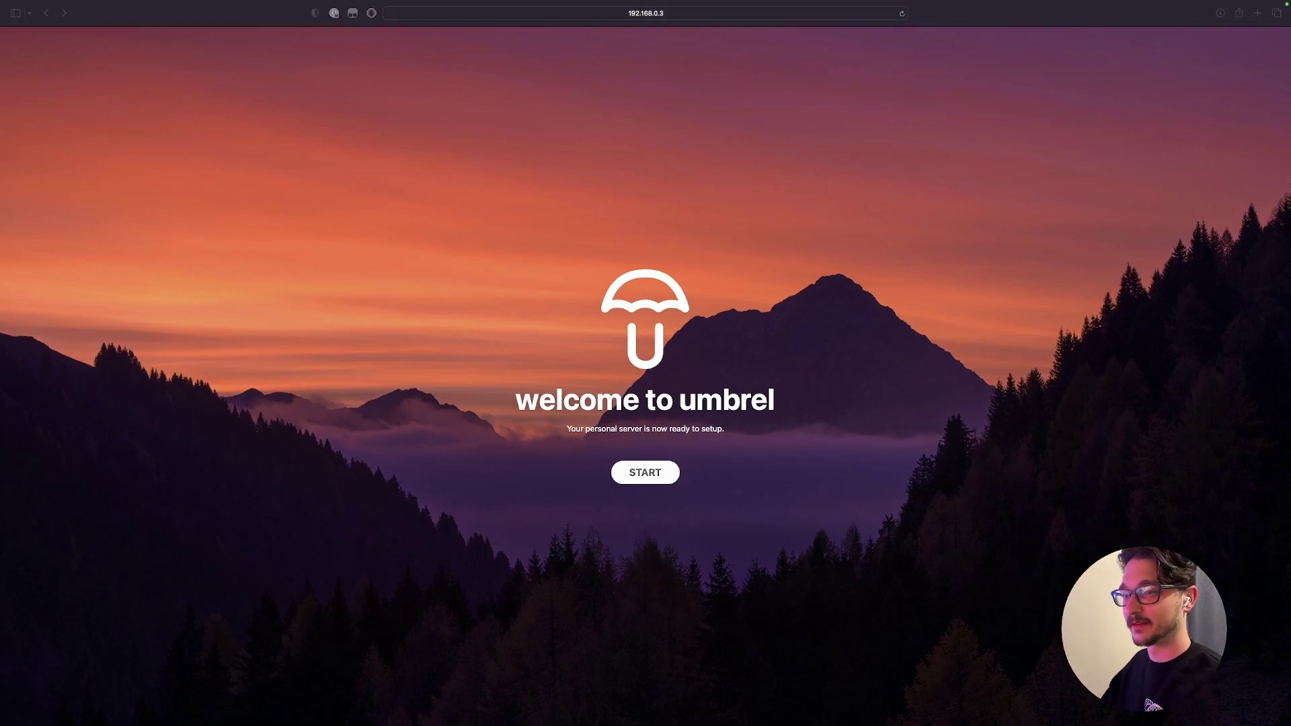
Step: Create the Umbrel owner account with an account name and autofilled password
{"action": "left_click", "coordinate": [468, 346]}
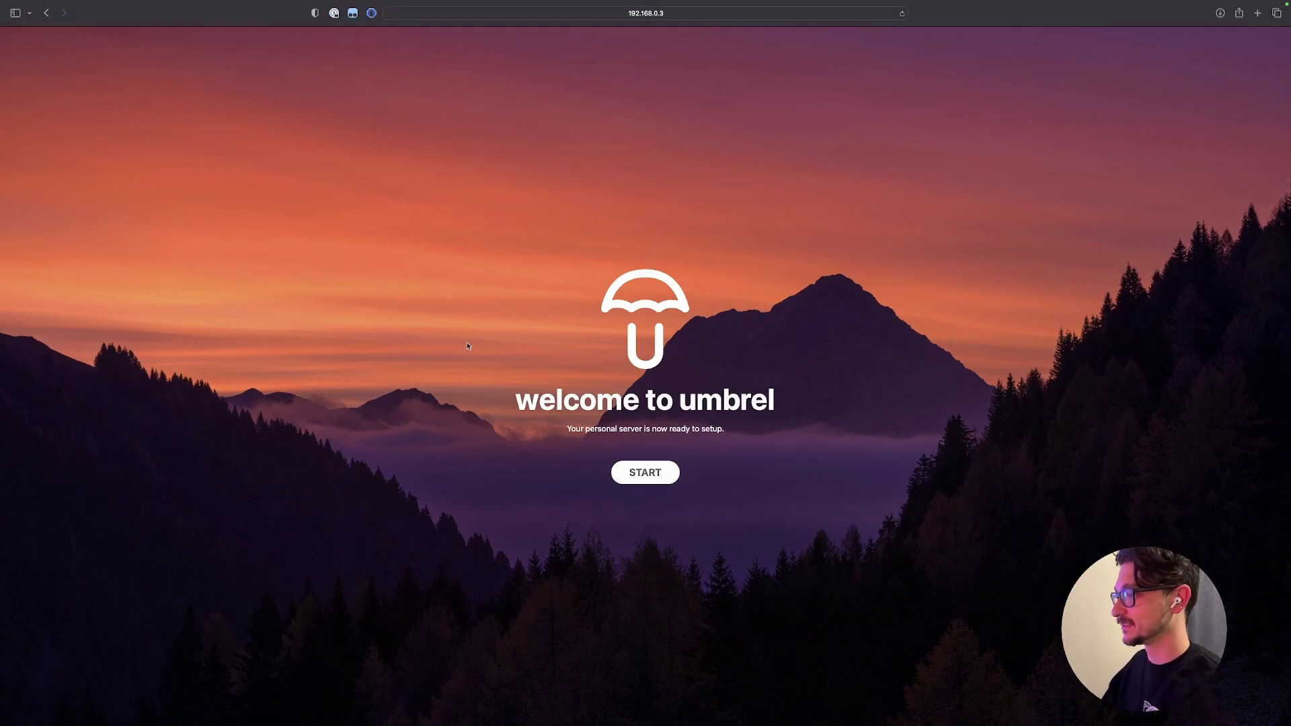
{"action": "left_click", "coordinate": [654, 476]}
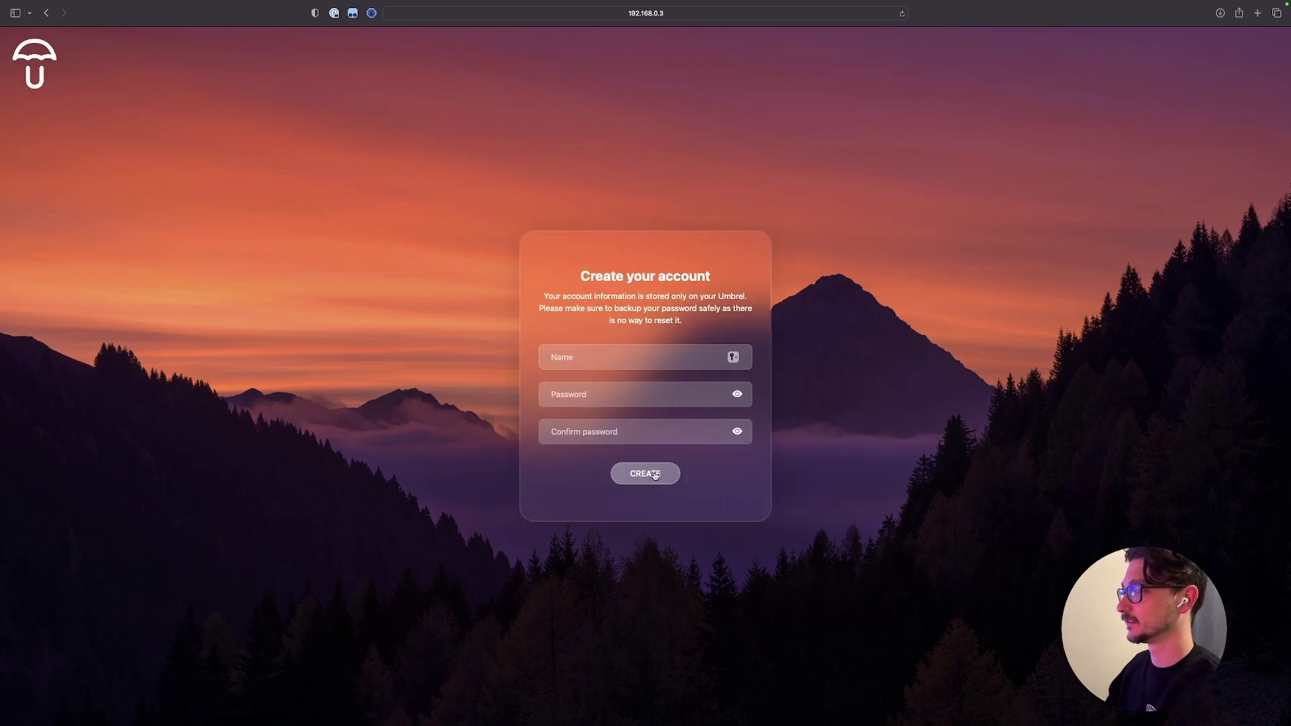
{"action": "left_click", "coordinate": [638, 353]}
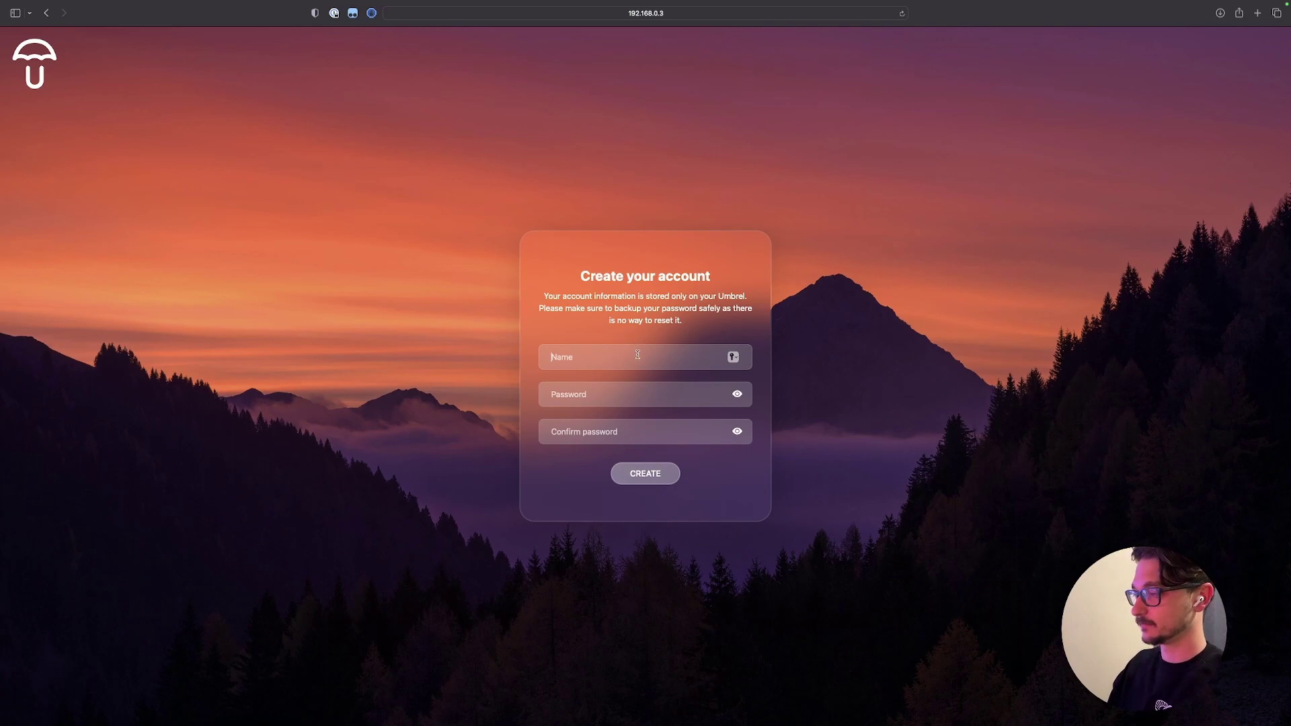
{"action": "type", "text": "Techdox"}
{"action": "key", "text": "Tab"}
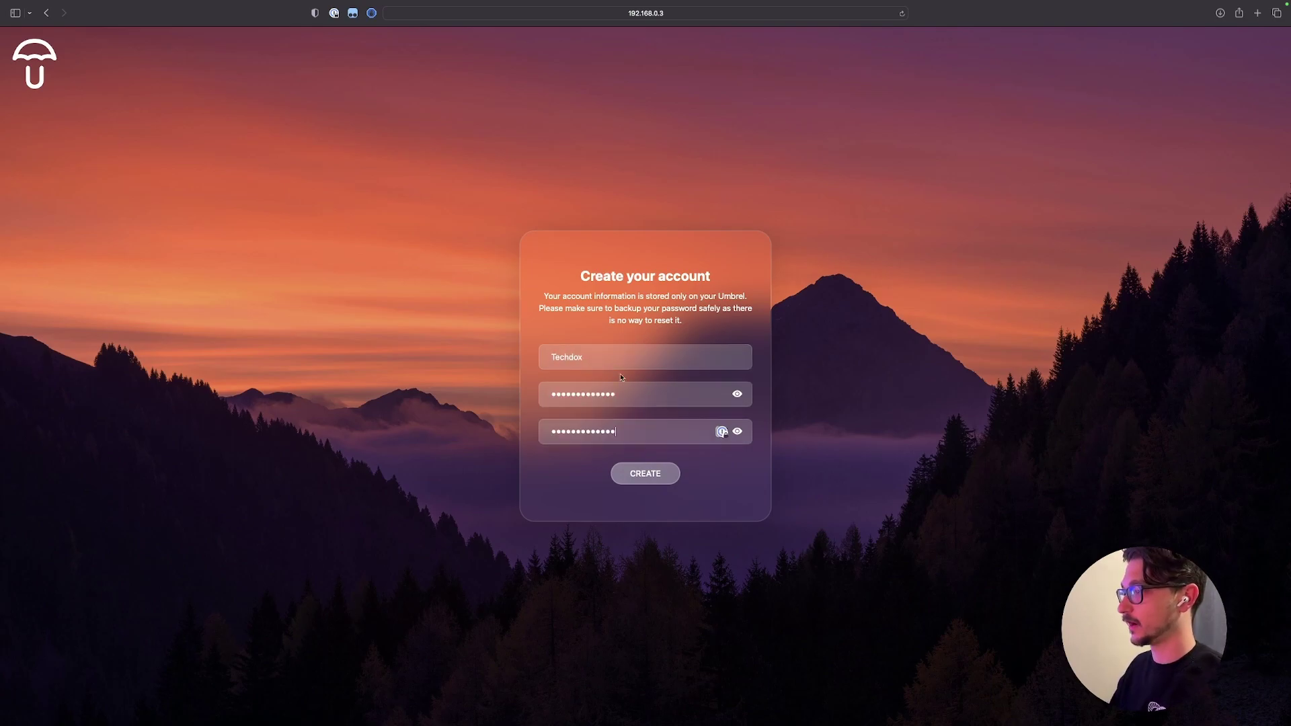
{"action": "left_click", "coordinate": [647, 484]}
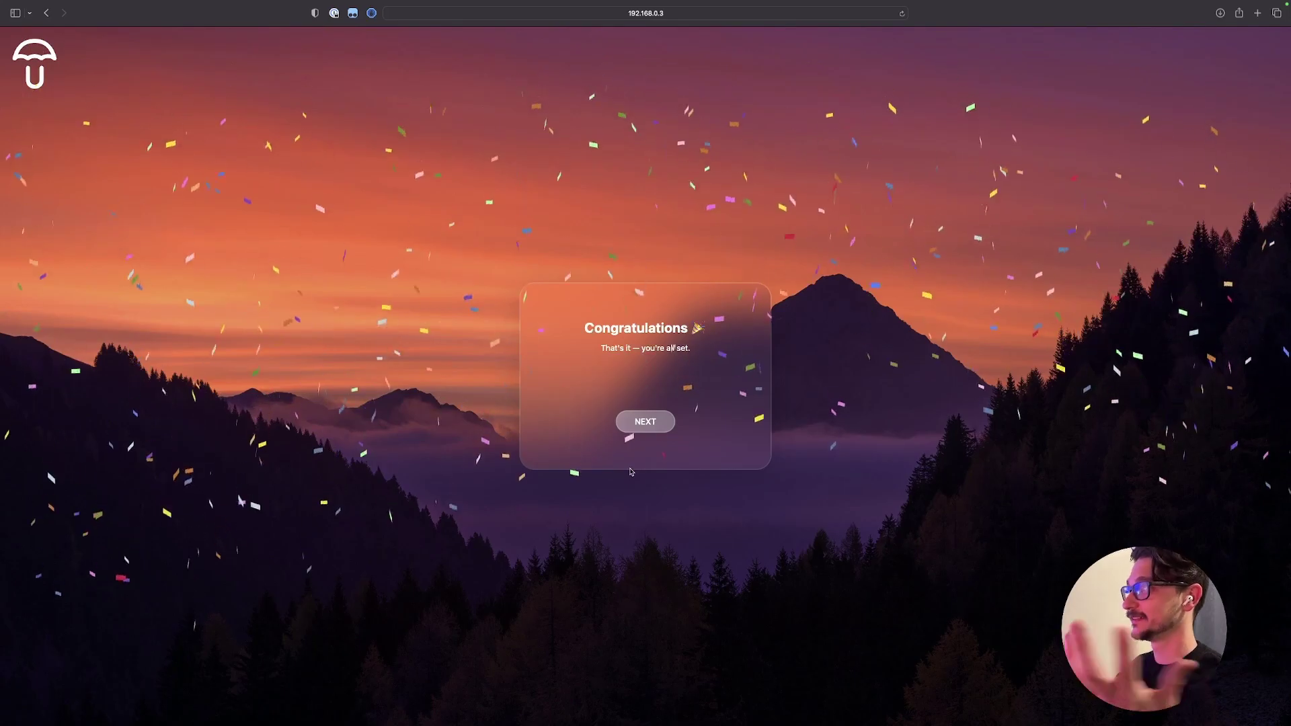
Step: Continue past the Congratulations screen and decline Safari's offer to save the password
{"action": "left_click", "coordinate": [646, 423]}
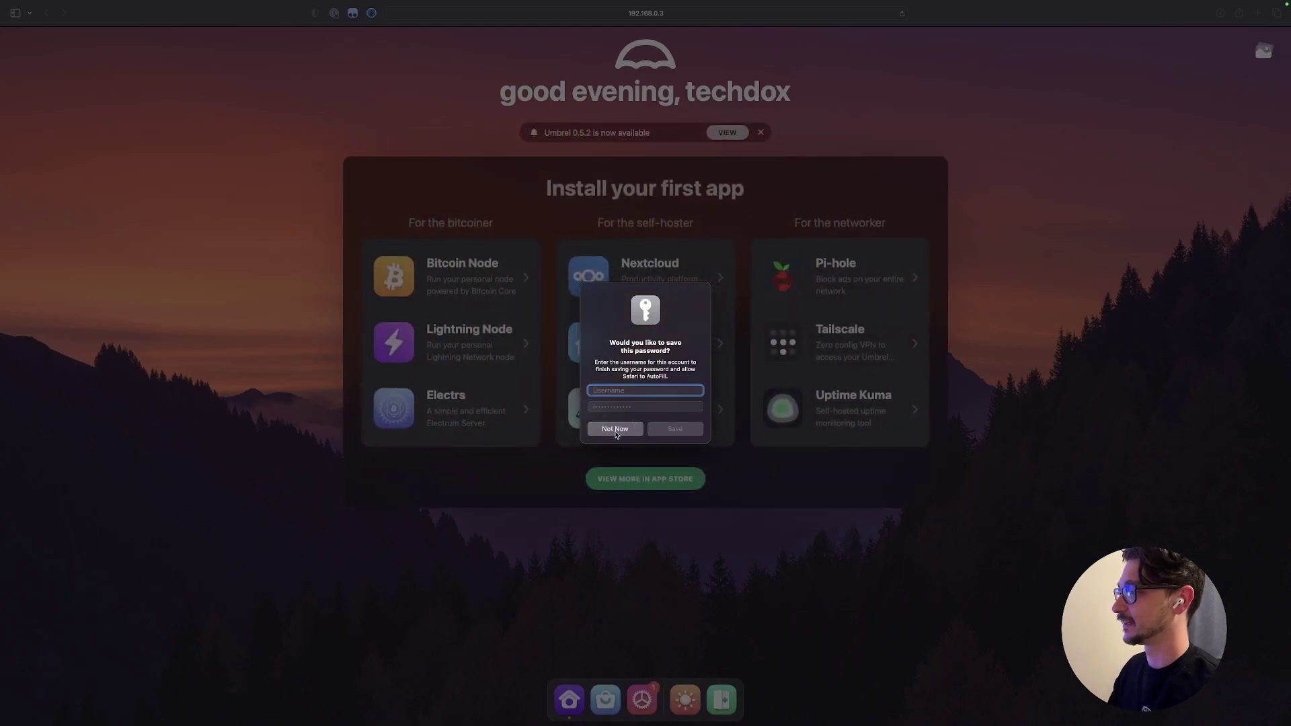
{"action": "left_click", "coordinate": [615, 429]}
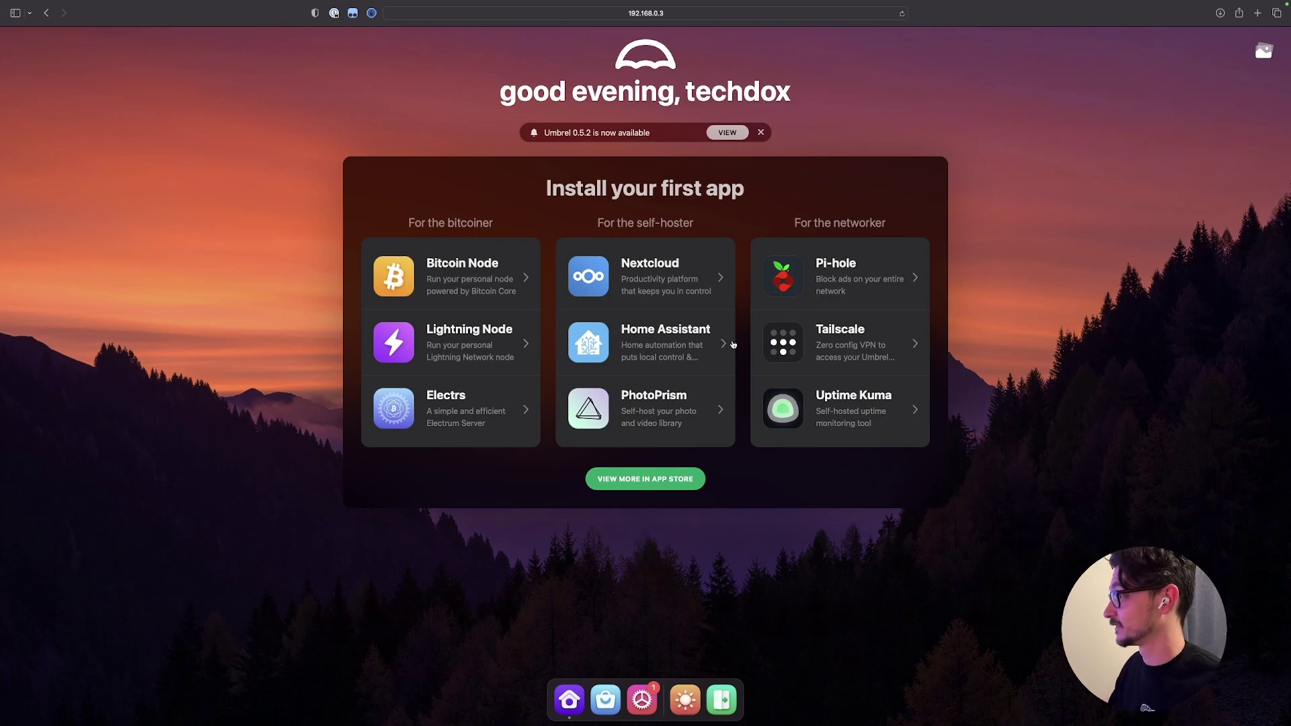
Step: Install Uptime Kuma 1.17.1 from the Umbrel App Store and open it in a new tab
{"action": "left_click", "coordinate": [846, 424]}
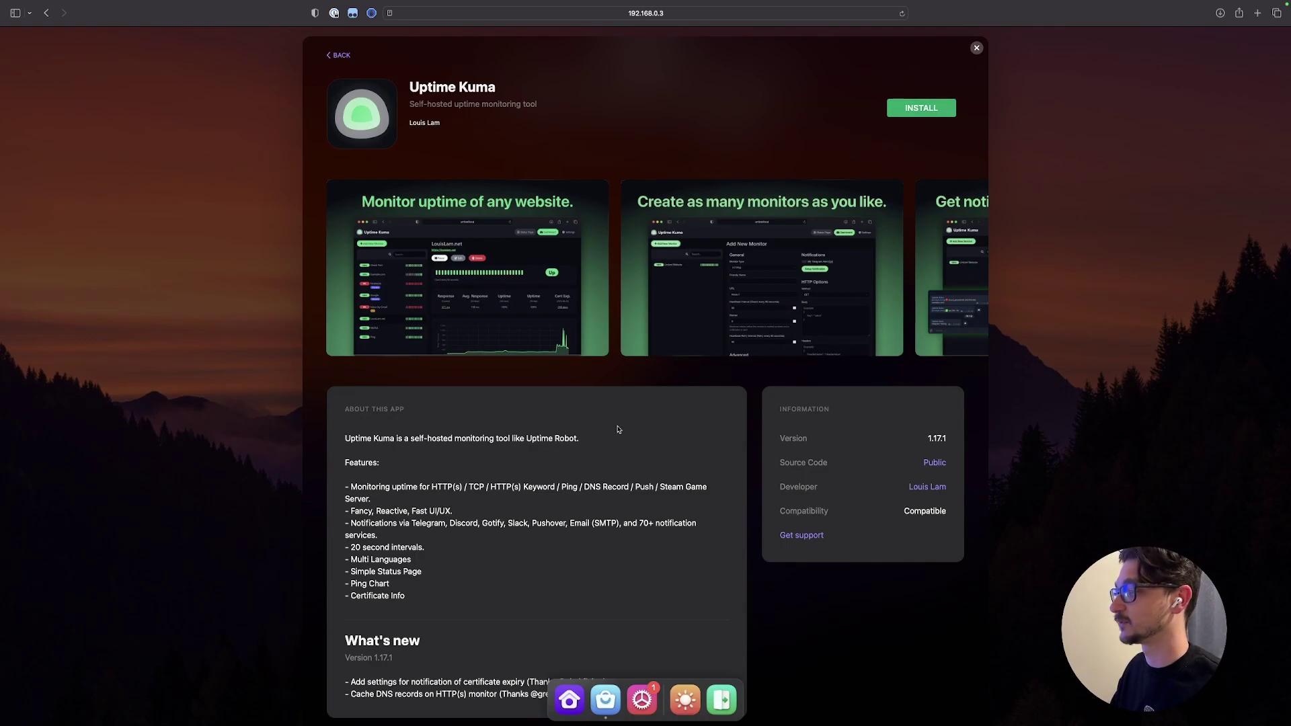
{"action": "left_click", "coordinate": [920, 115]}
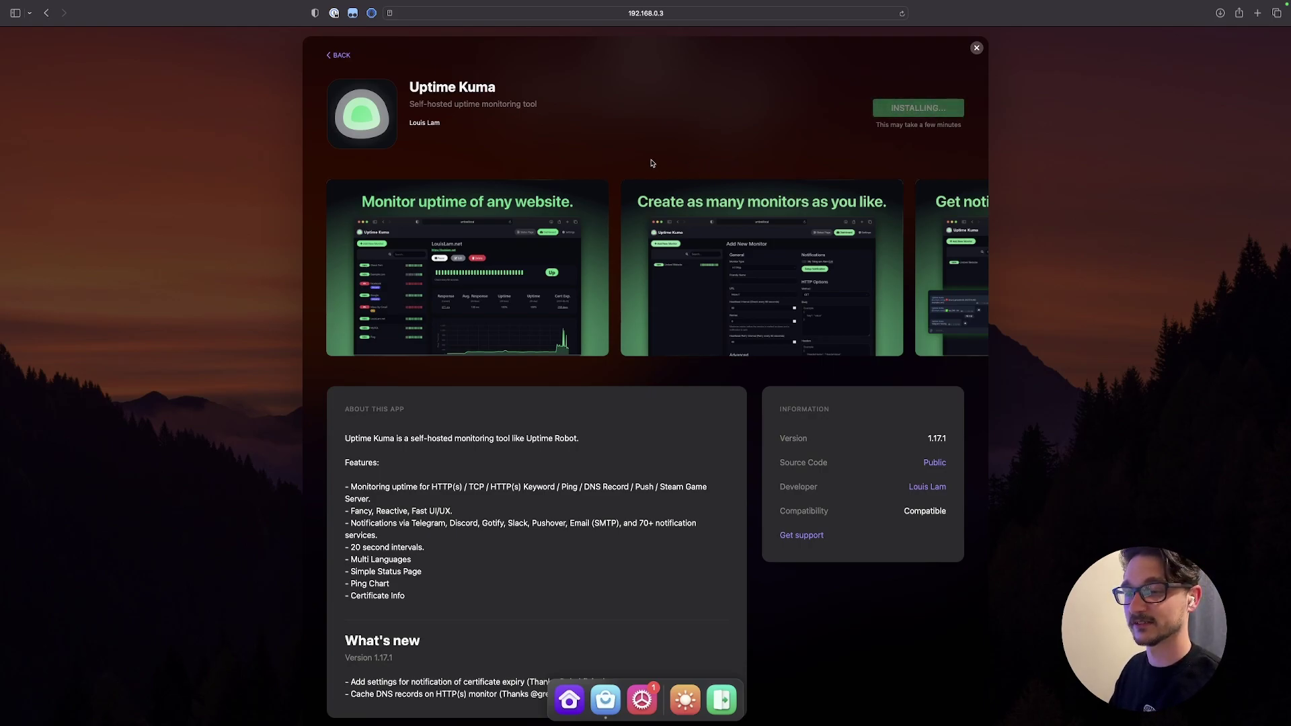
{"action": "left_click", "coordinate": [929, 123]}
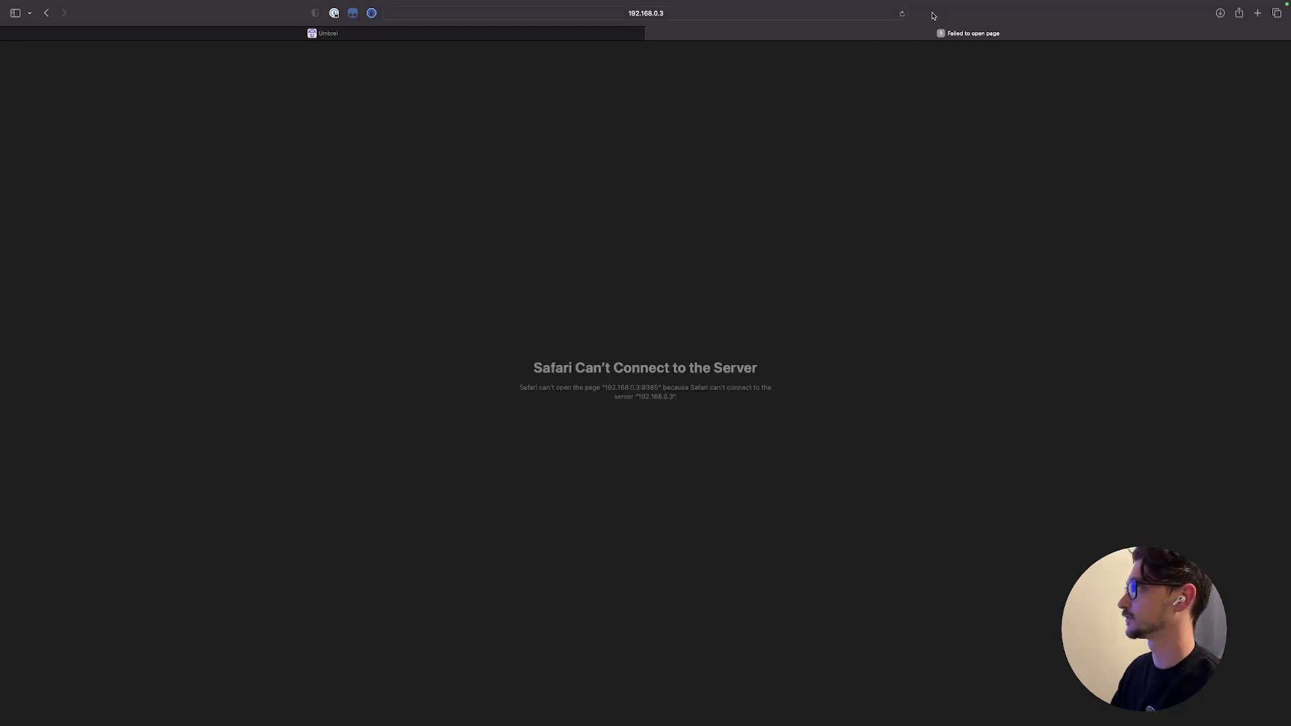
Step: Reload Uptime Kuma and create the admin account with a username and password, declining to save it
{"action": "left_click", "coordinate": [903, 14]}
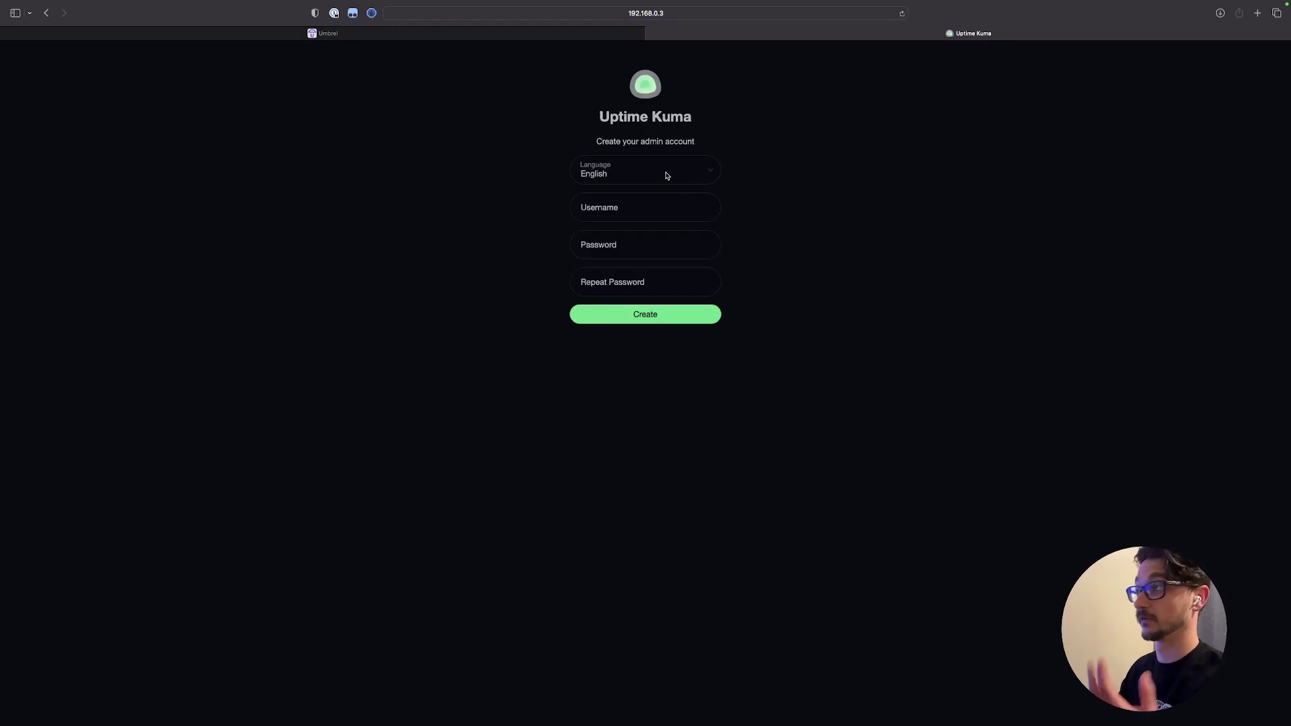
{"action": "left_click", "coordinate": [588, 221]}
{"action": "type", "text": "Techdox"}
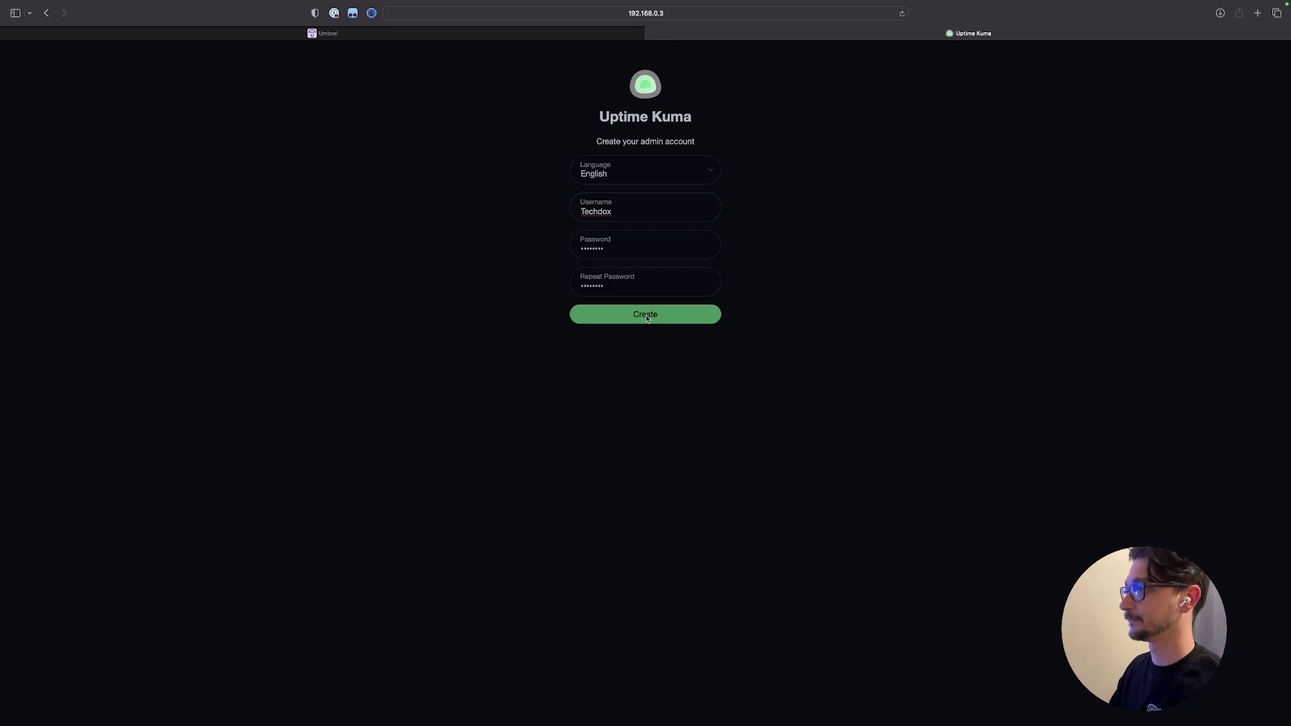
{"action": "left_click", "coordinate": [647, 316]}
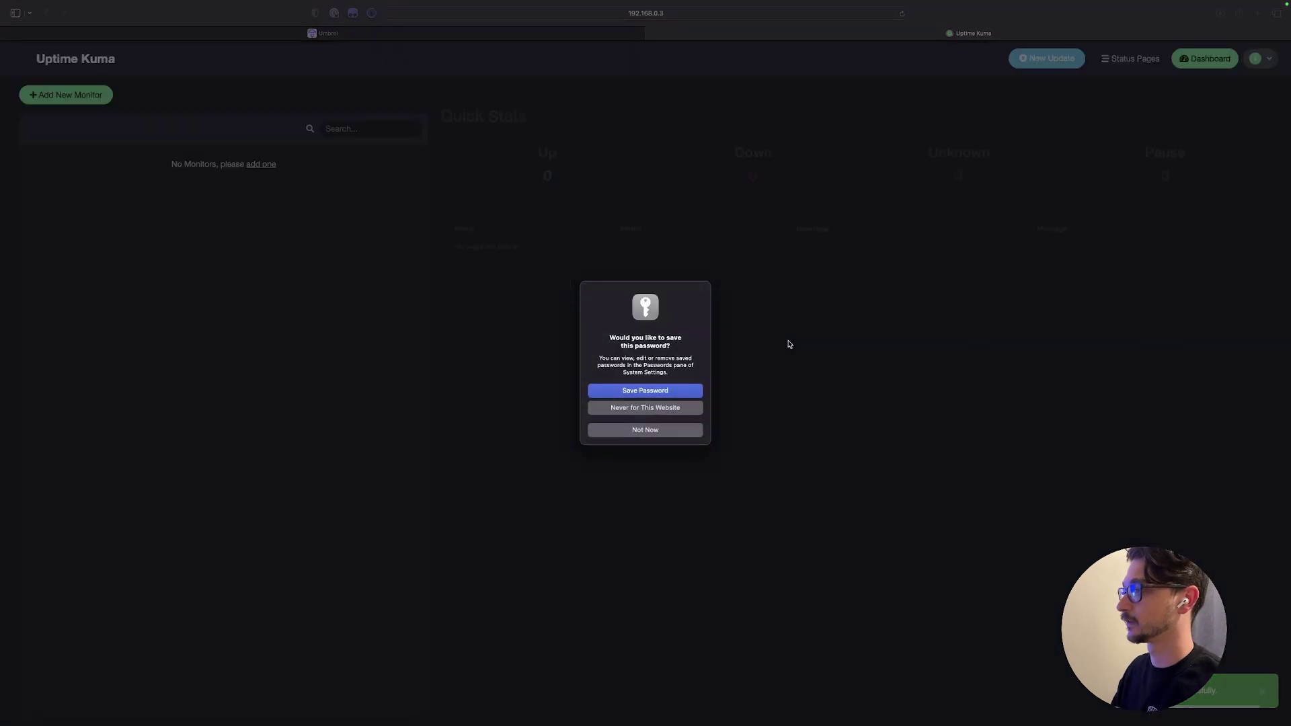
{"action": "left_click", "coordinate": [647, 429]}
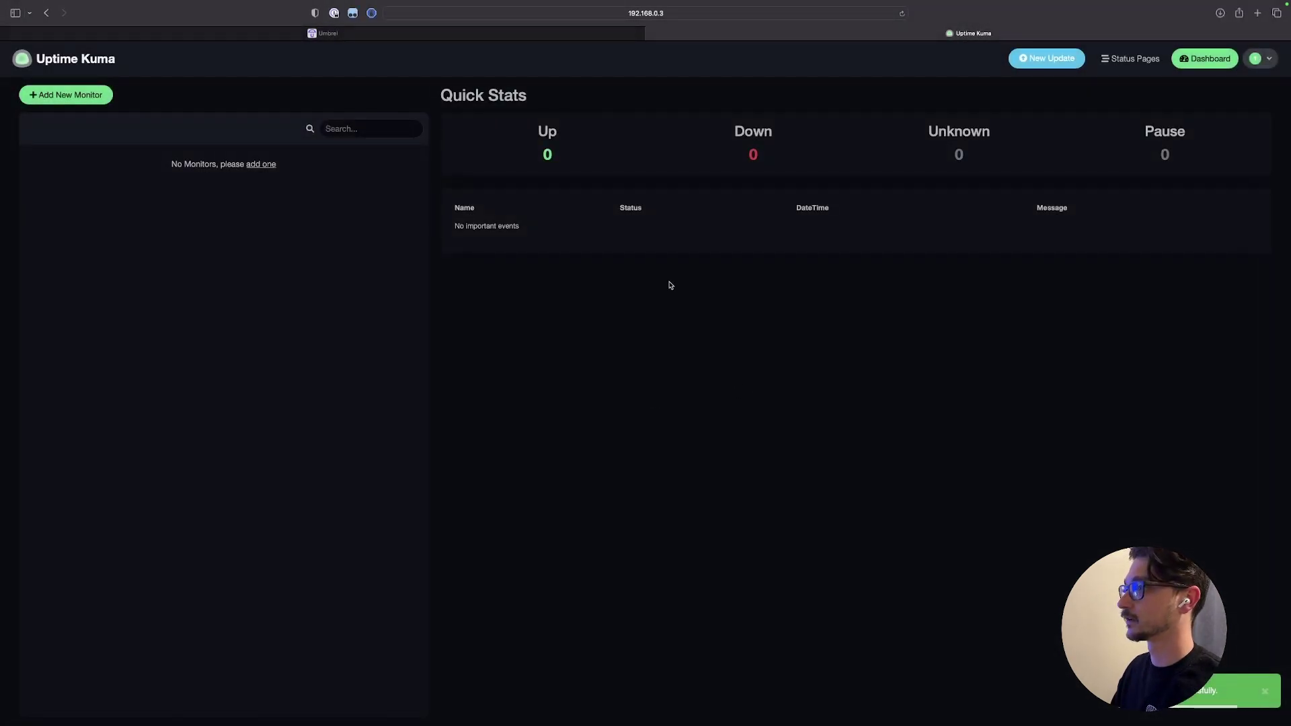
Step: Start a new monitor and open the Monitor Type list to browse the options
{"action": "left_click", "coordinate": [77, 95]}
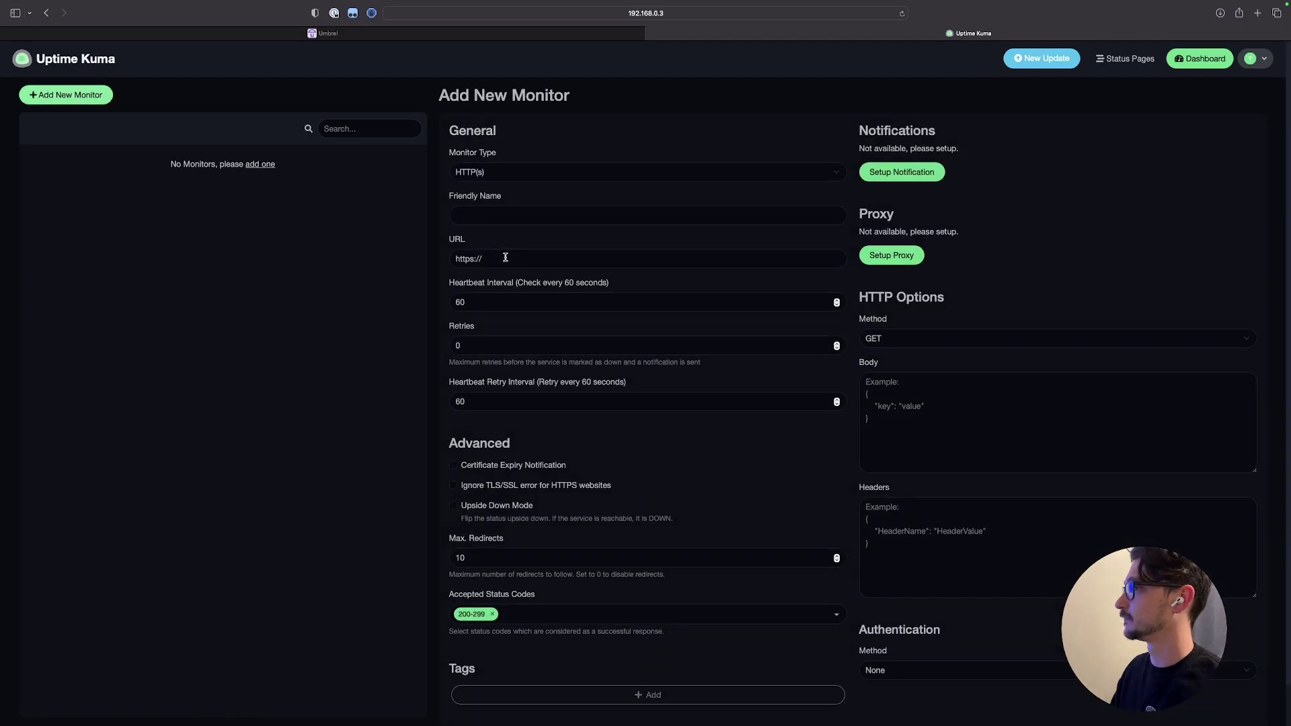
{"action": "scroll", "coordinate": [505, 258], "scroll_direction": "down", "scroll_amount": 1}
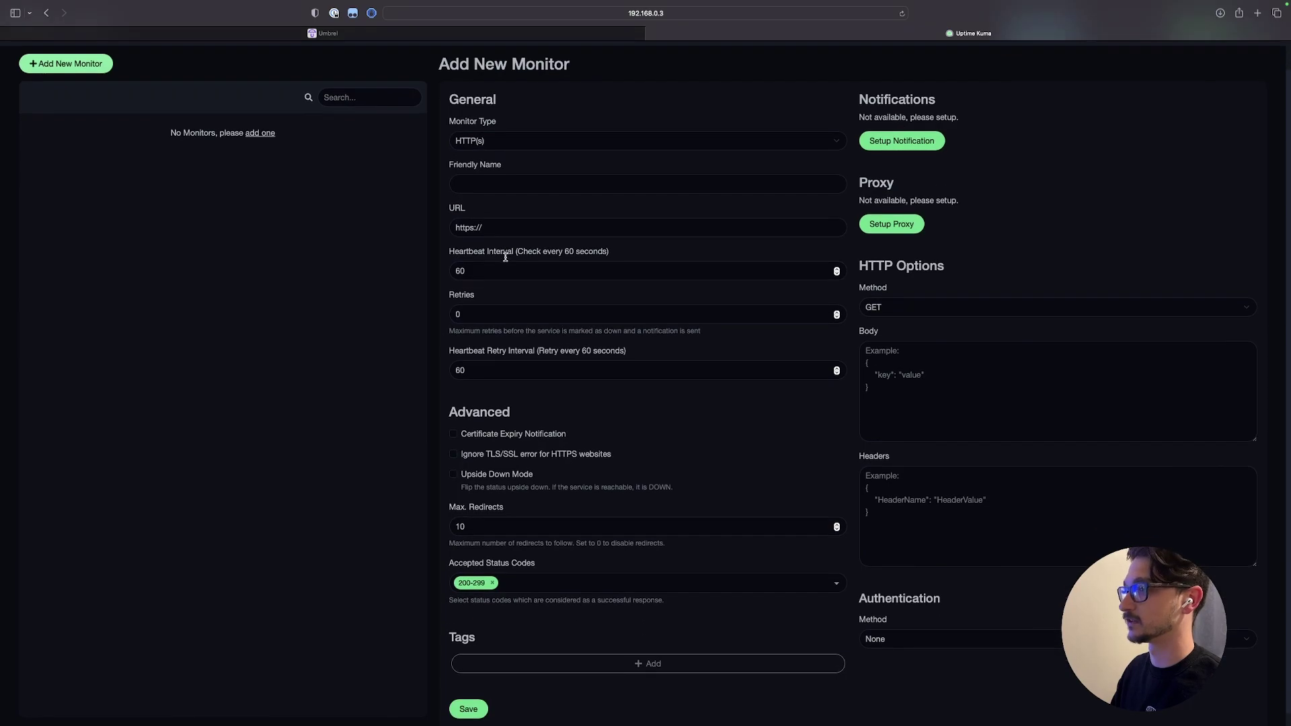
{"action": "scroll", "coordinate": [507, 260], "scroll_direction": "up", "scroll_amount": 1}
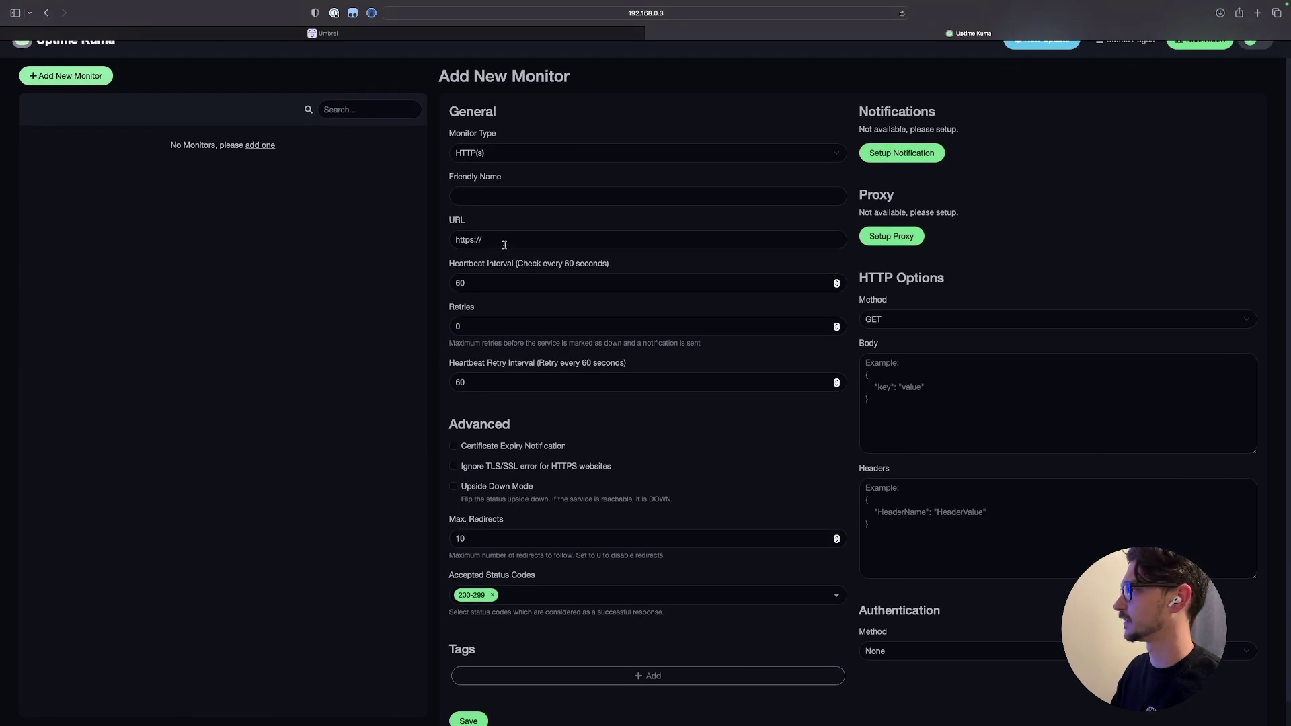
{"action": "scroll", "coordinate": [505, 245], "scroll_direction": "up", "scroll_amount": 1}
{"action": "scroll", "coordinate": [505, 246], "scroll_direction": "down", "scroll_amount": 2}
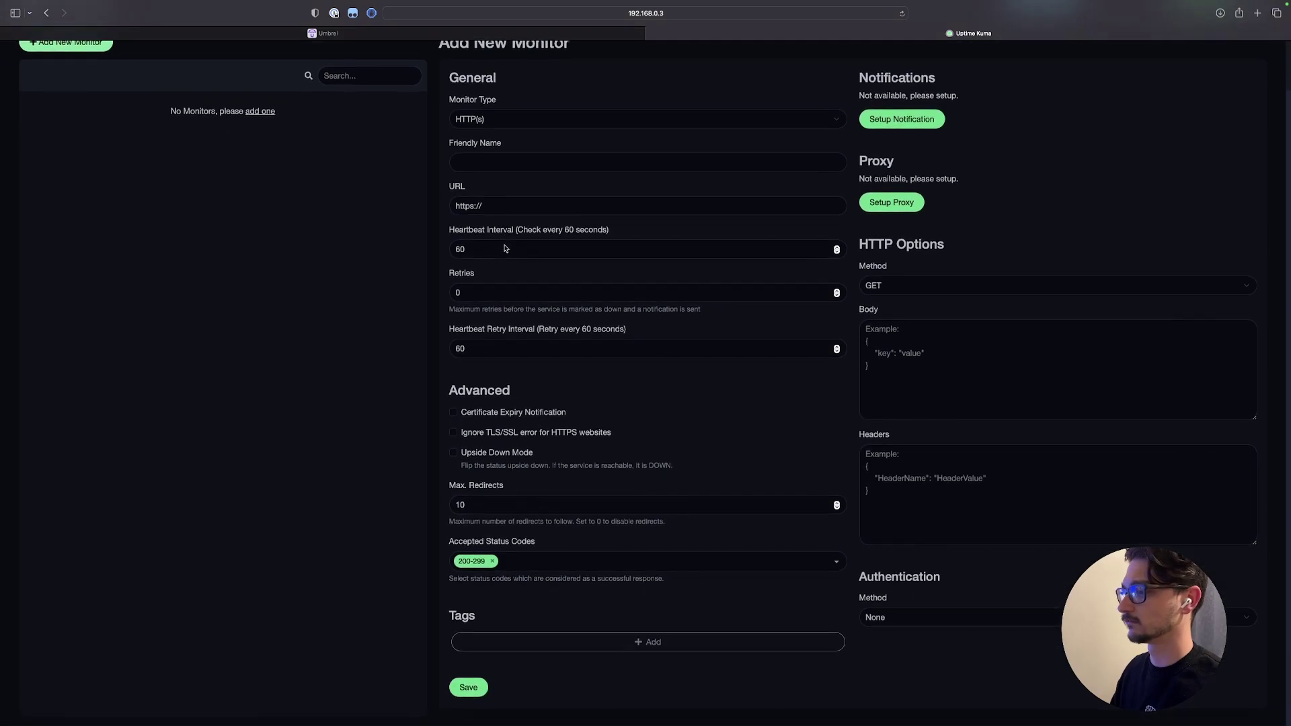
{"action": "scroll", "coordinate": [506, 249], "scroll_direction": "up", "scroll_amount": 2}
{"action": "scroll", "coordinate": [505, 248], "scroll_direction": "down", "scroll_amount": 1}
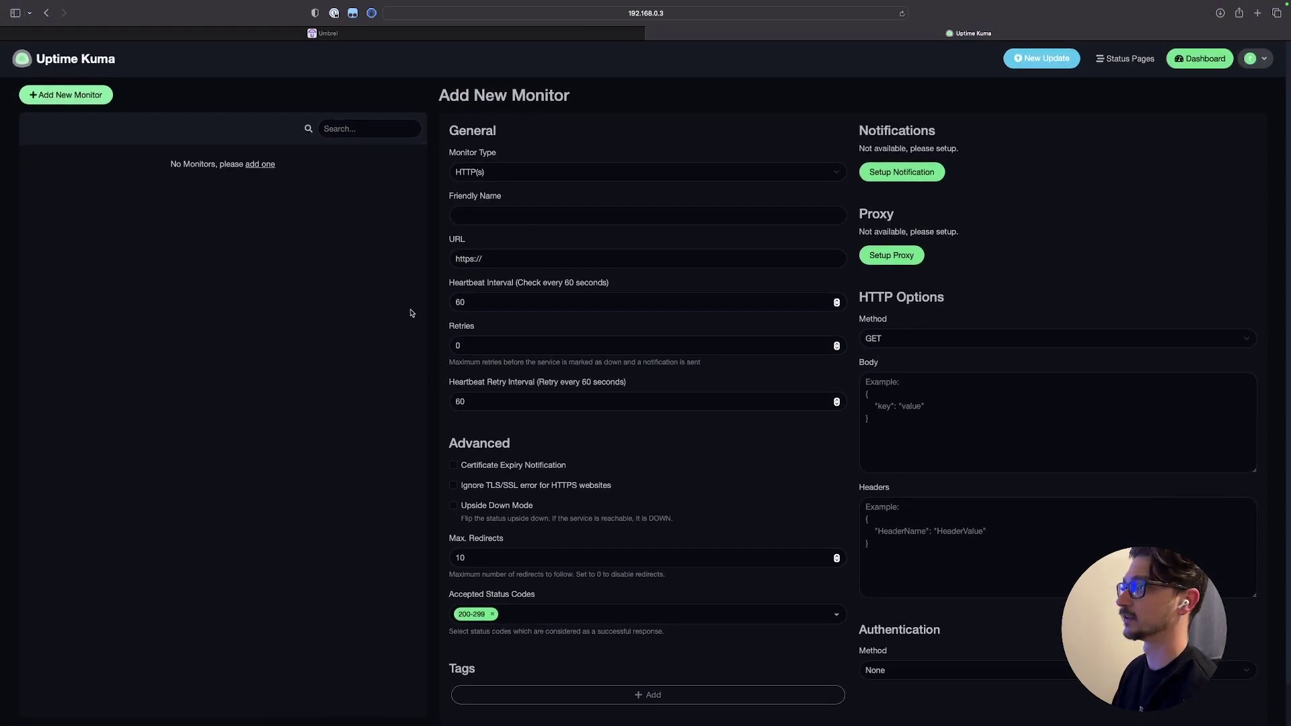
{"action": "left_click", "coordinate": [666, 173]}
{"action": "key", "text": "d"}
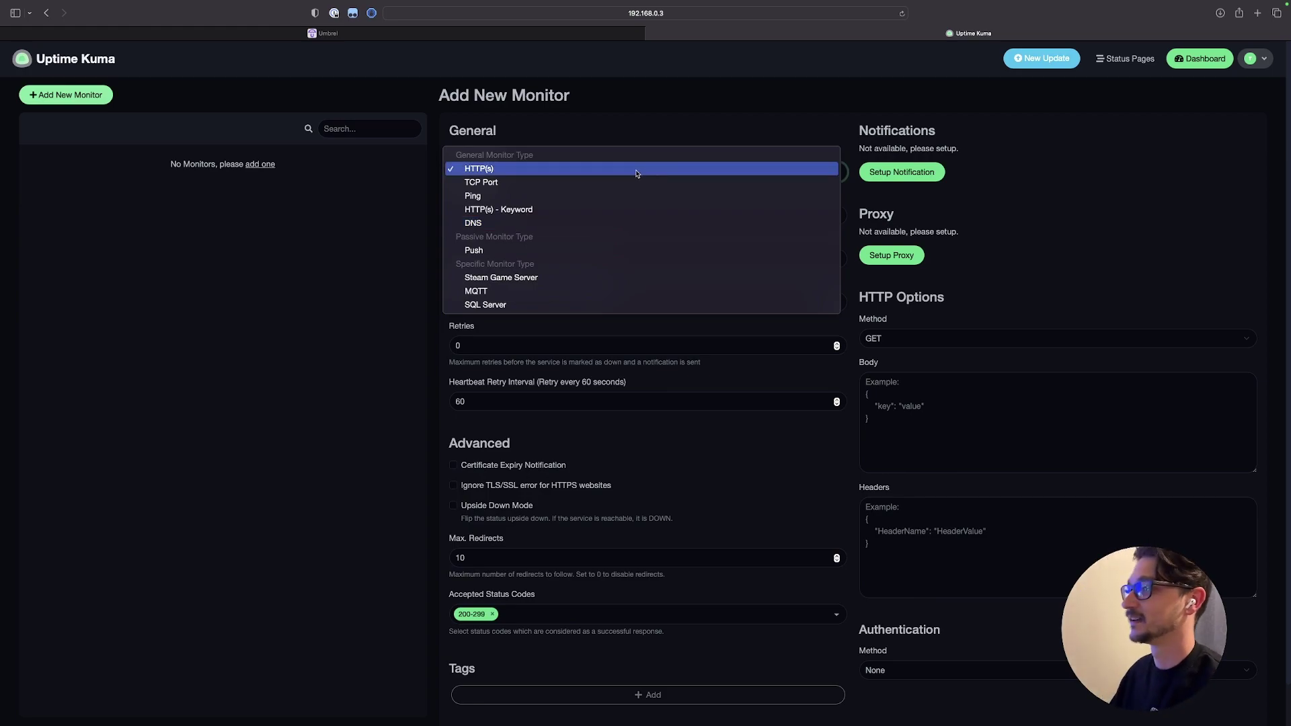
Step: Save a Ping monitor 'Umbrel' for hostname umbrel, then go back to the Umbrel tab
{"action": "left_click", "coordinate": [536, 195]}
{"action": "left_click", "coordinate": [496, 210]}
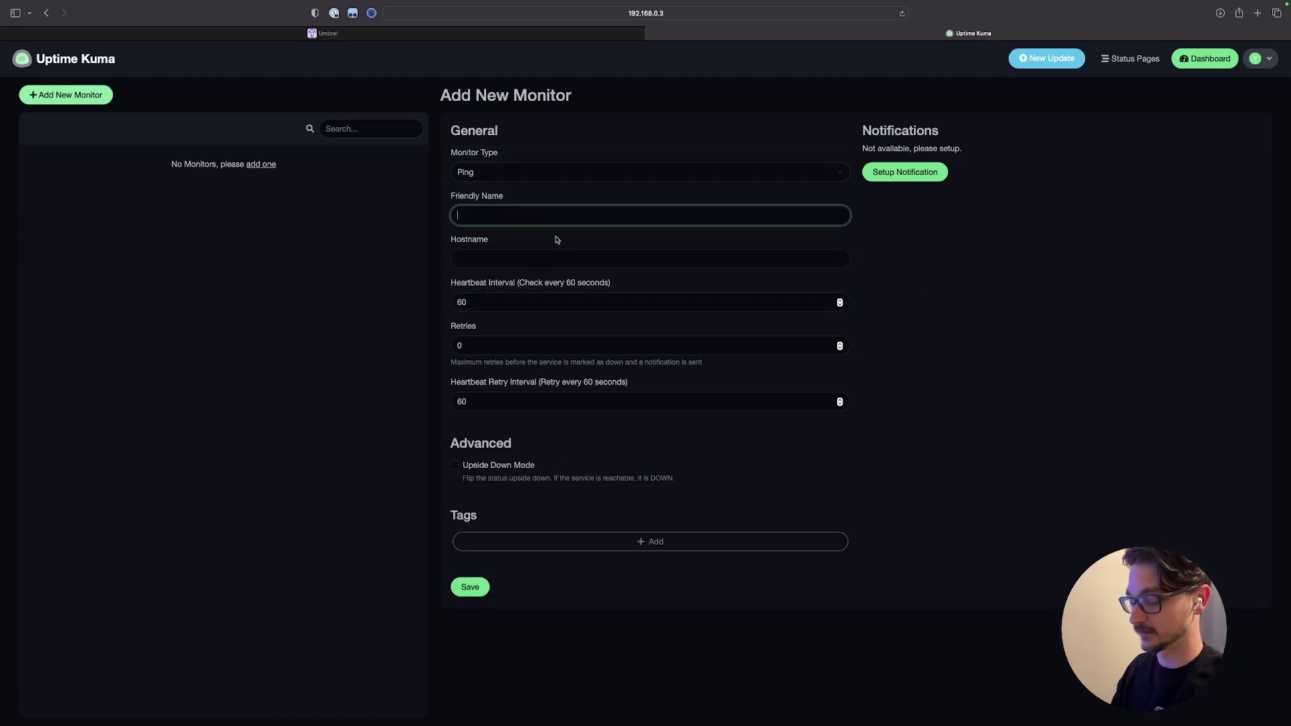
{"action": "type", "text": "Umbrel"}
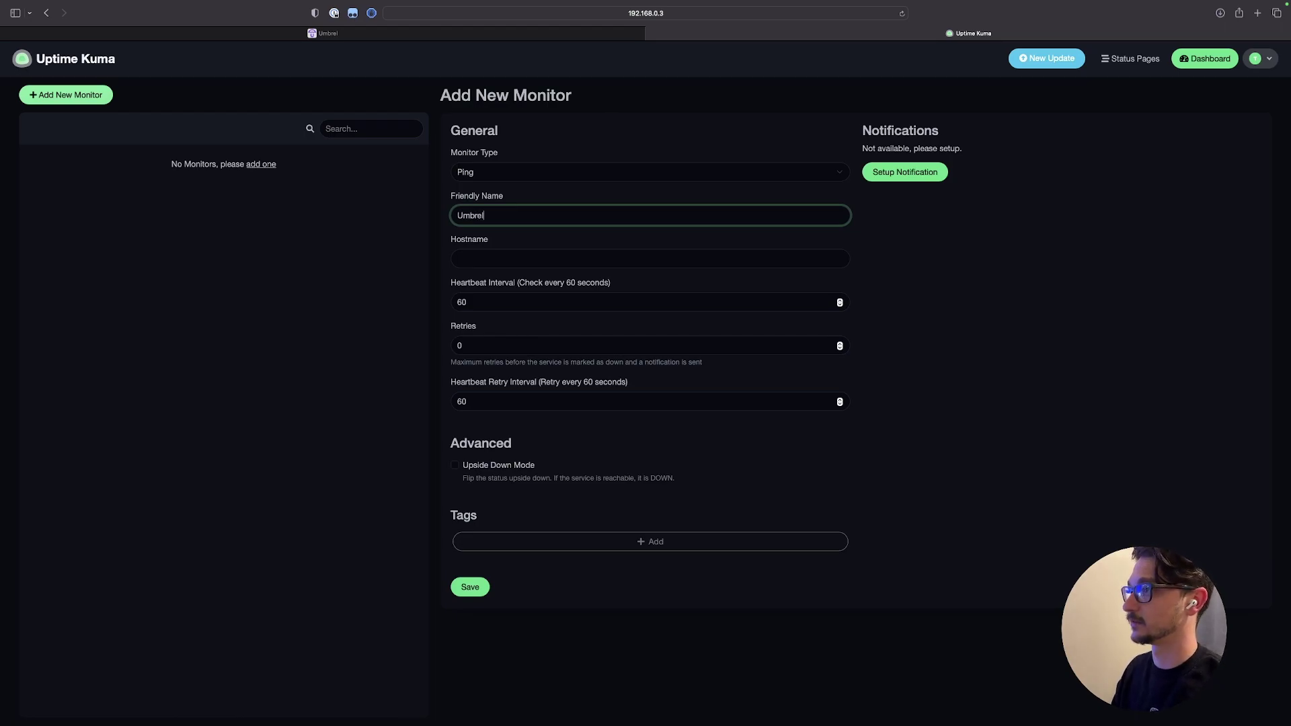
{"action": "left_click", "coordinate": [457, 259]}
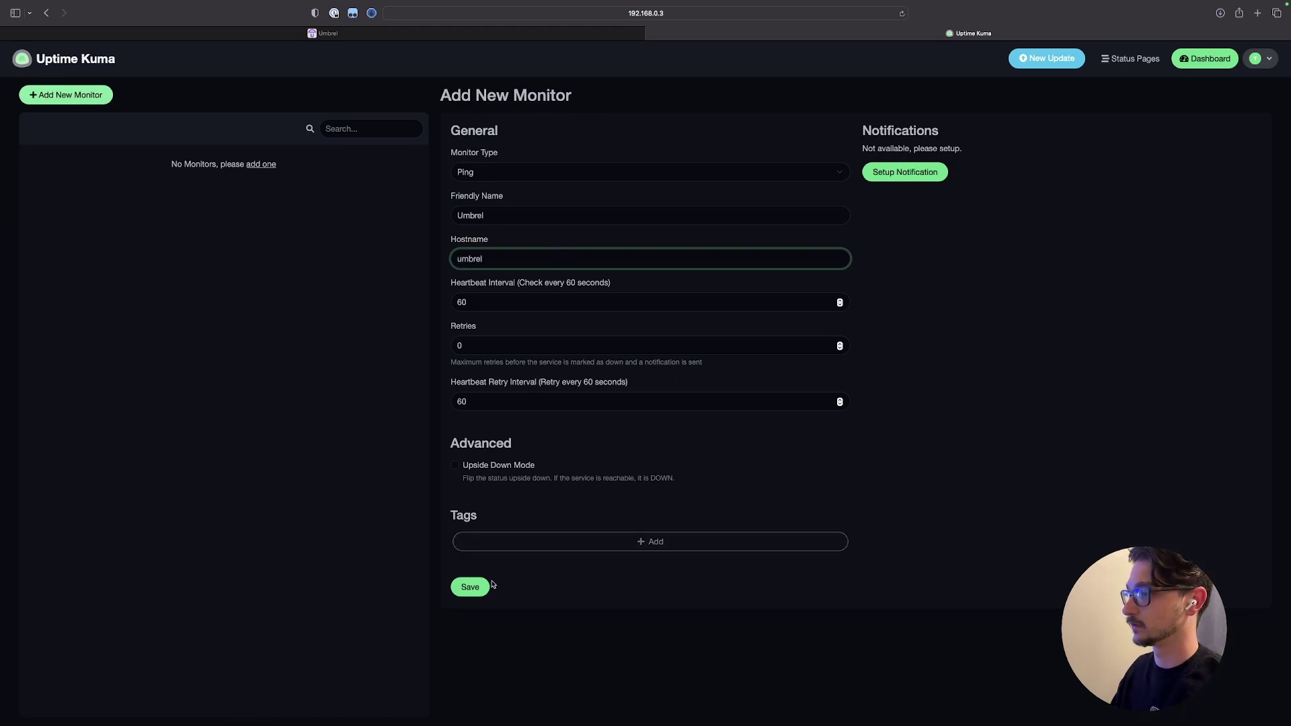
{"action": "left_click", "coordinate": [470, 588]}
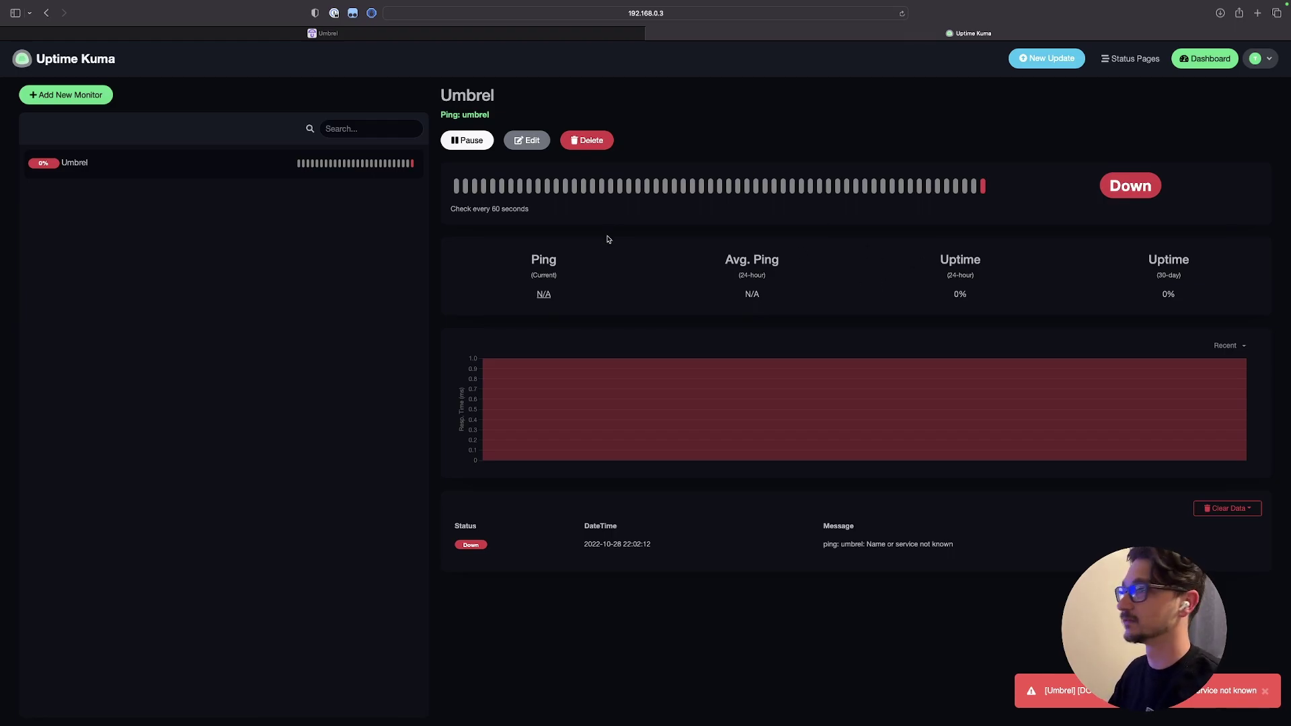
{"action": "mouse_move", "coordinate": [180, 3]}
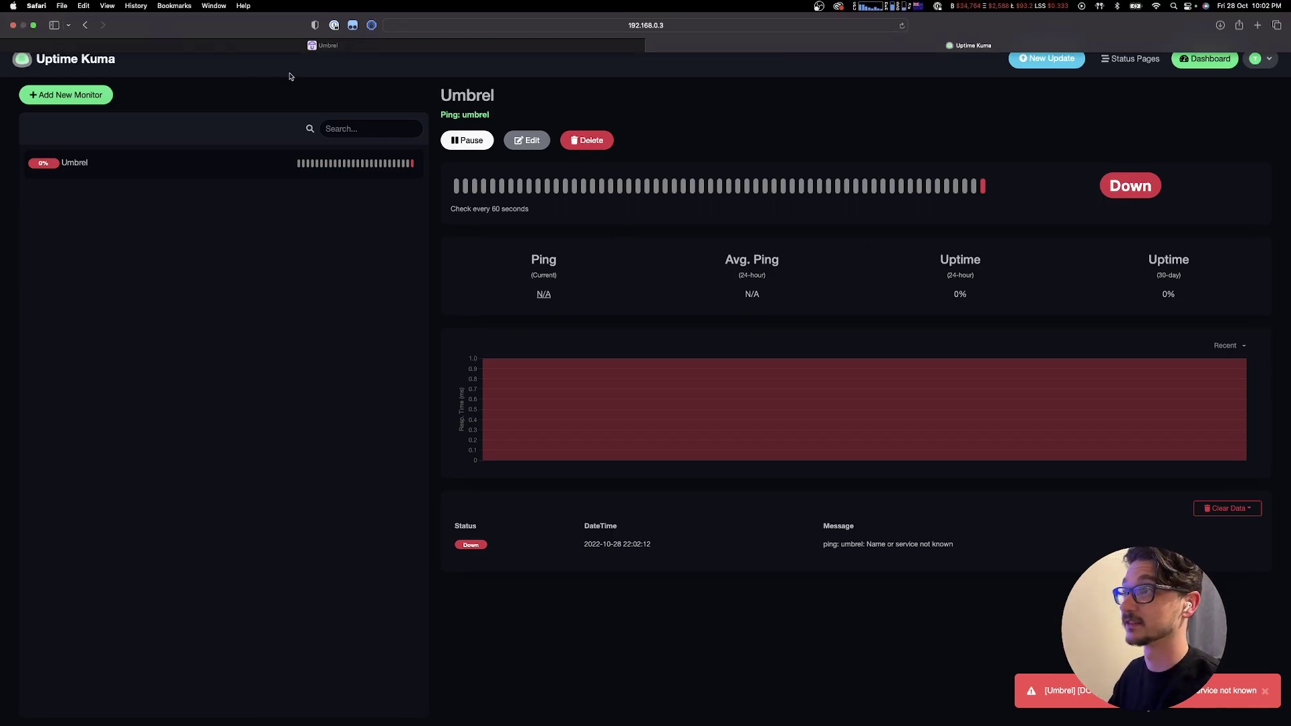
{"action": "left_click", "coordinate": [351, 50]}
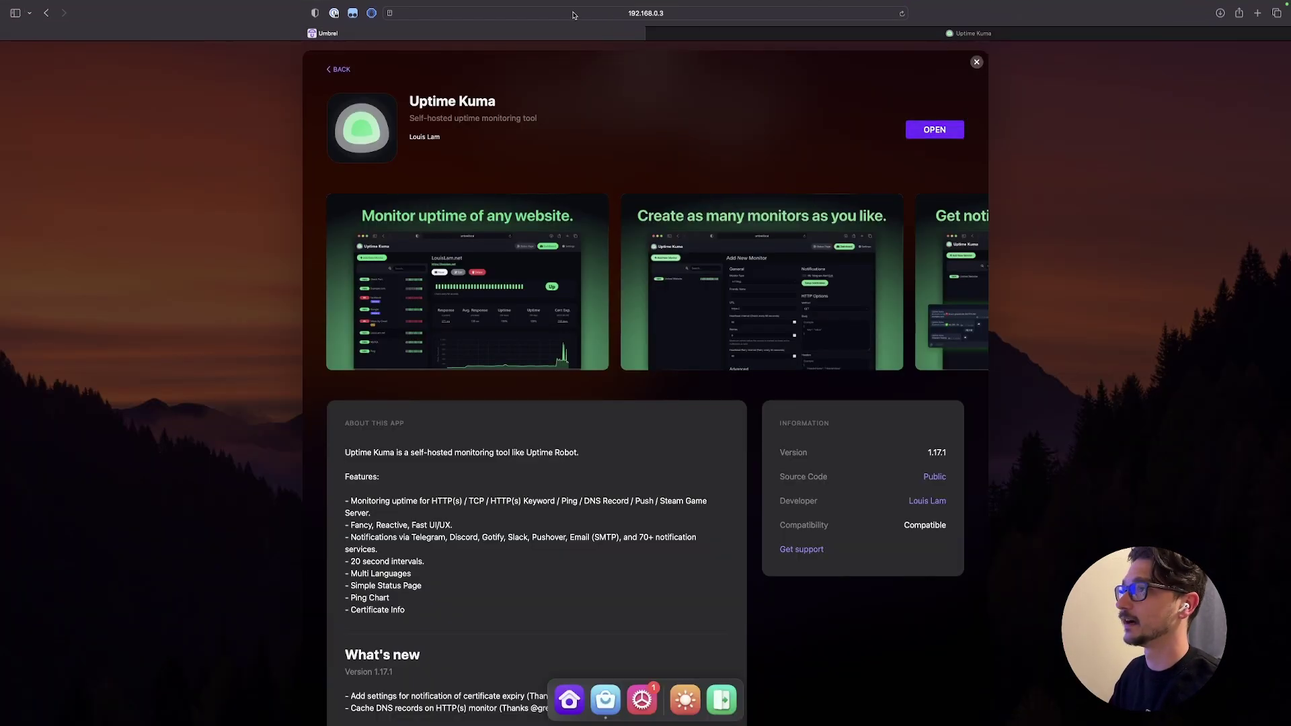
Step: Open Umbrel Settings from home, copy the Tor remote-access URL, and toggle Light Mode on and off
{"action": "left_click", "coordinate": [343, 70]}
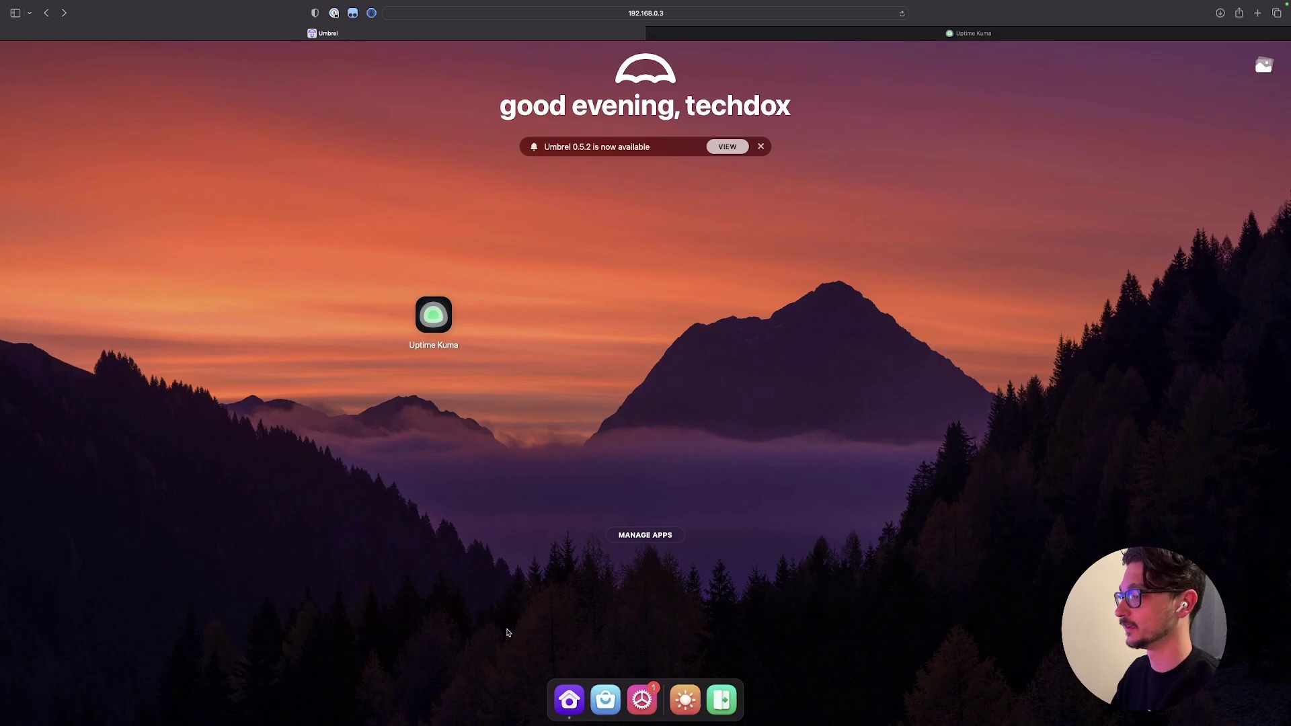
{"action": "left_click", "coordinate": [643, 699]}
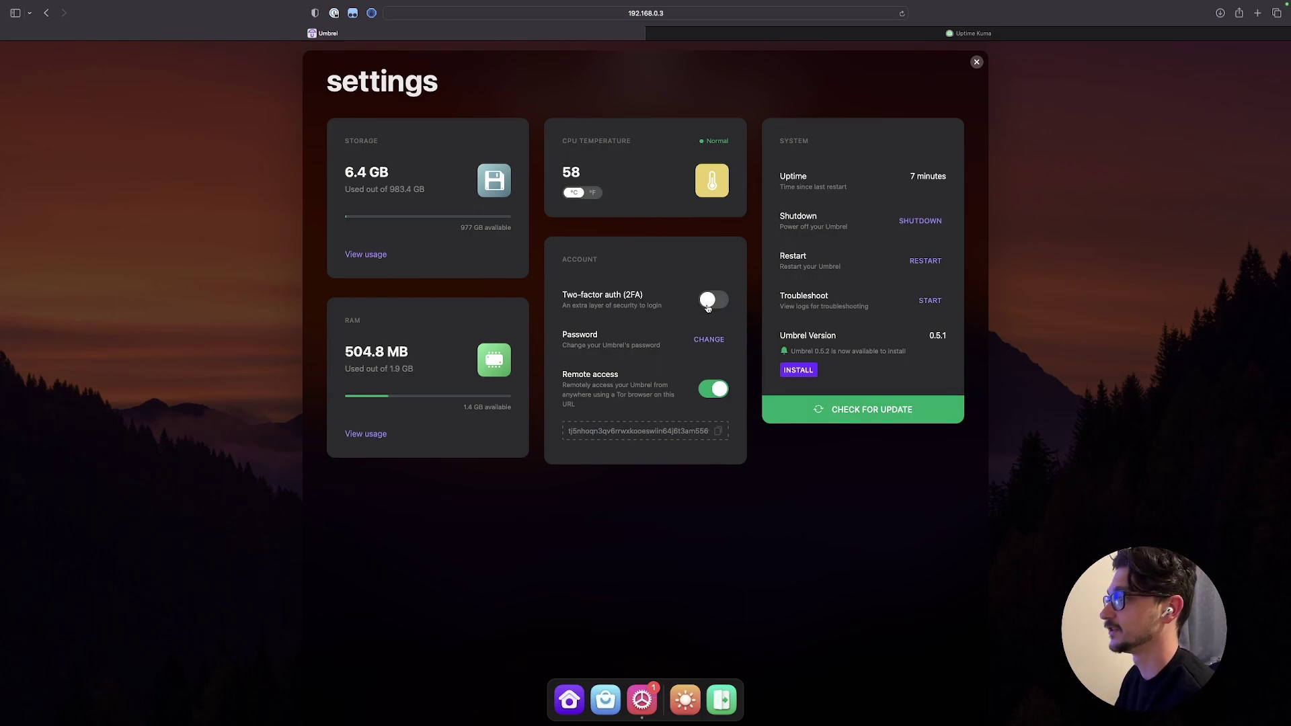
{"action": "left_click", "coordinate": [636, 431]}
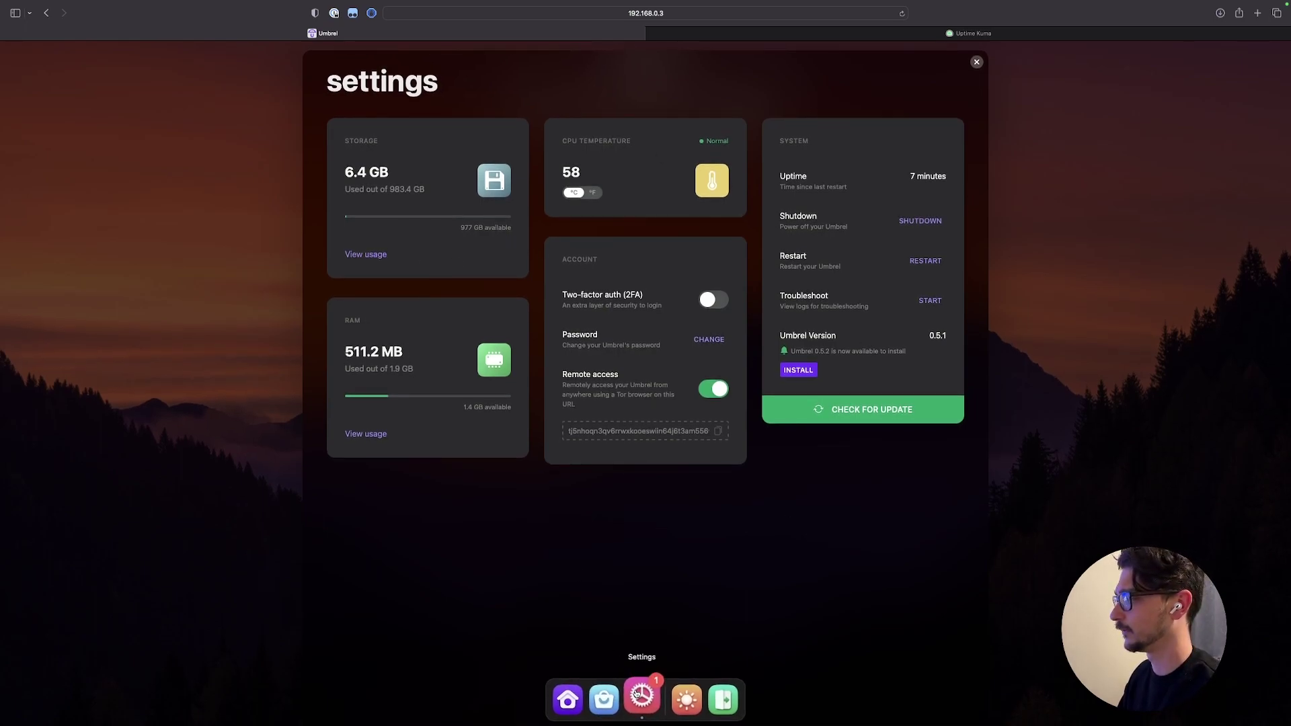
{"action": "left_click", "coordinate": [685, 699]}
{"action": "left_click", "coordinate": [686, 700]}
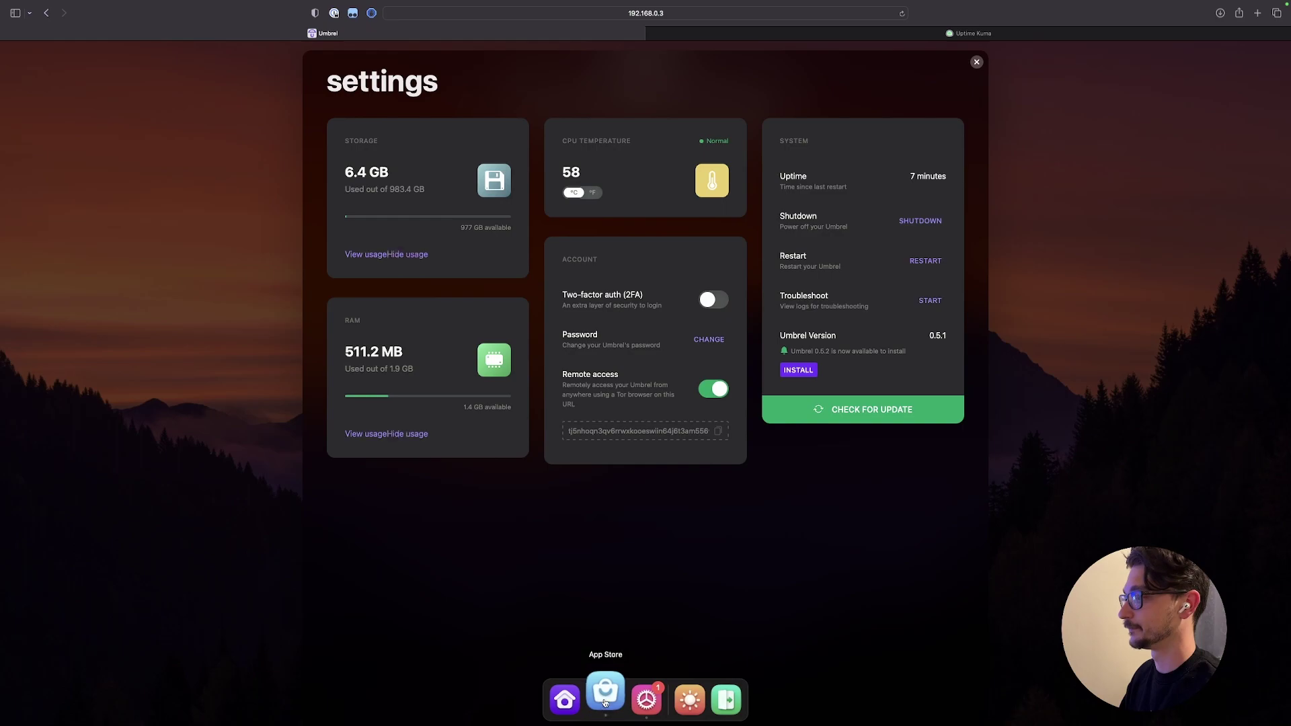
Step: Open the App Store and scroll to the Bitcoin Node entry in the Finance section
{"action": "left_click", "coordinate": [603, 699]}
{"action": "scroll", "coordinate": [529, 403], "scroll_direction": "down", "scroll_amount": 1}
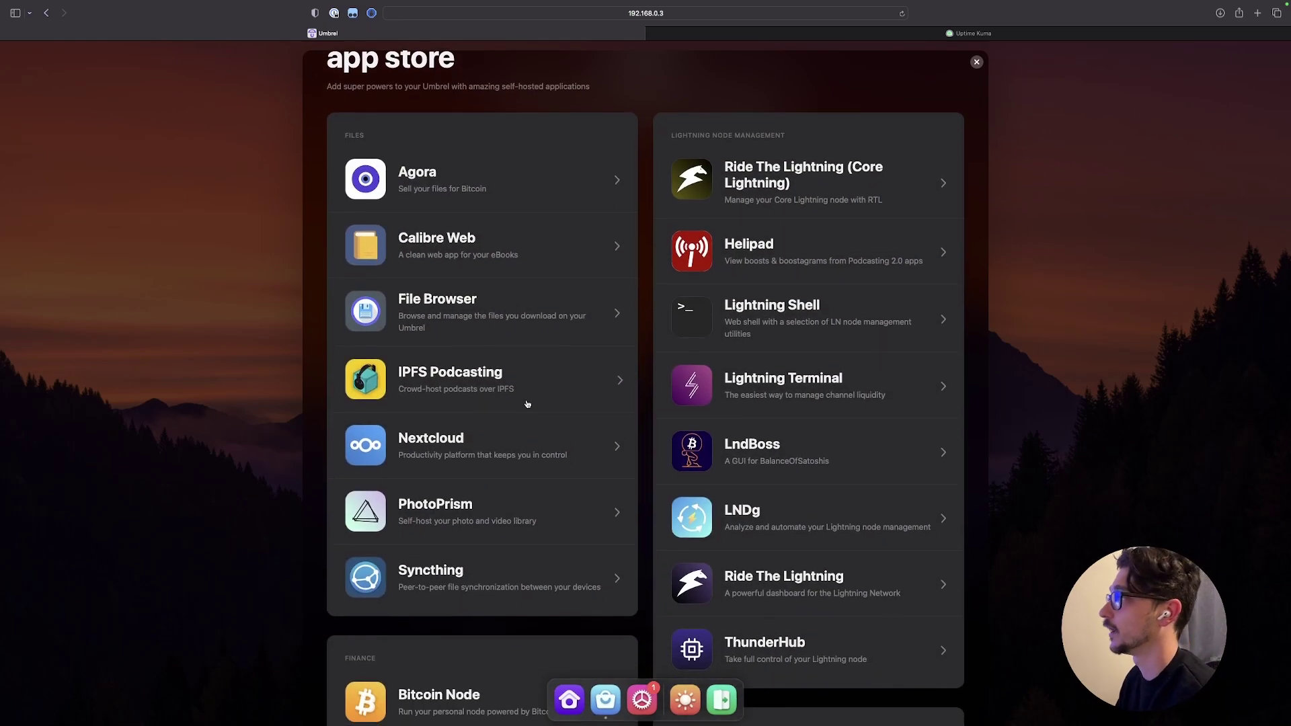
{"action": "scroll", "coordinate": [527, 404], "scroll_direction": "down", "scroll_amount": 2}
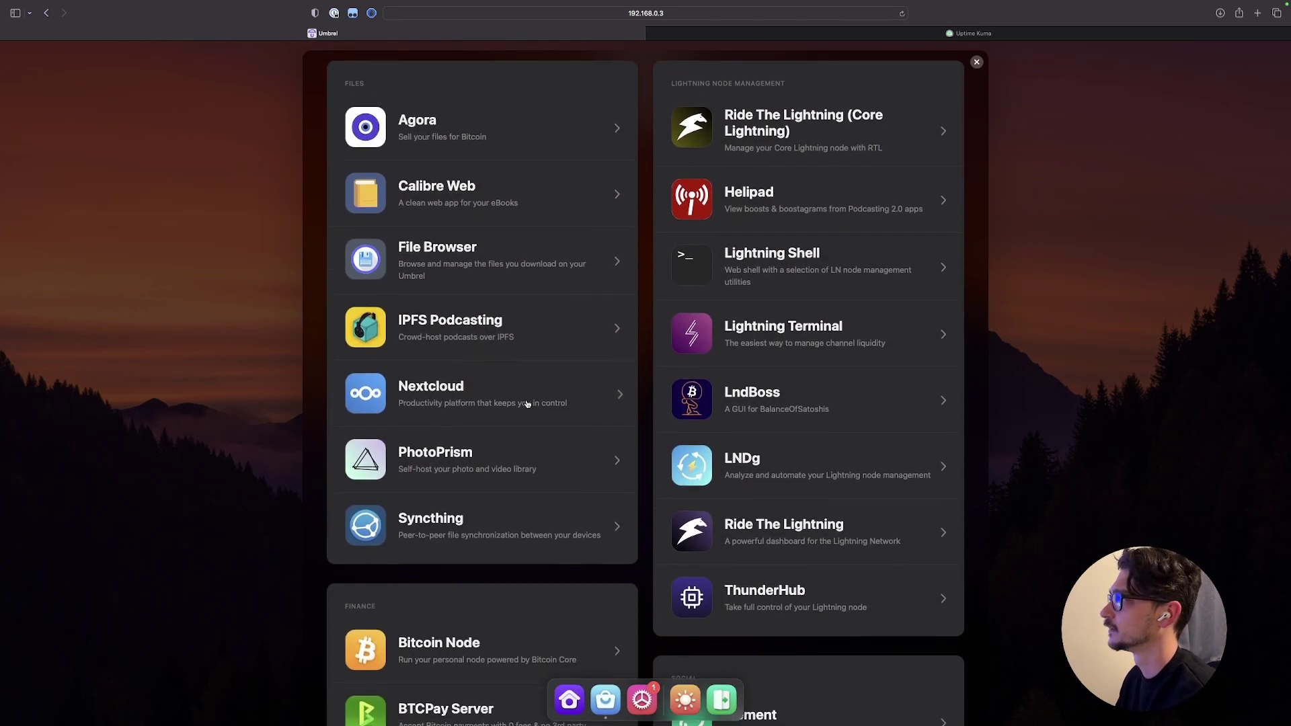
{"action": "scroll", "coordinate": [528, 403], "scroll_direction": "down", "scroll_amount": 7}
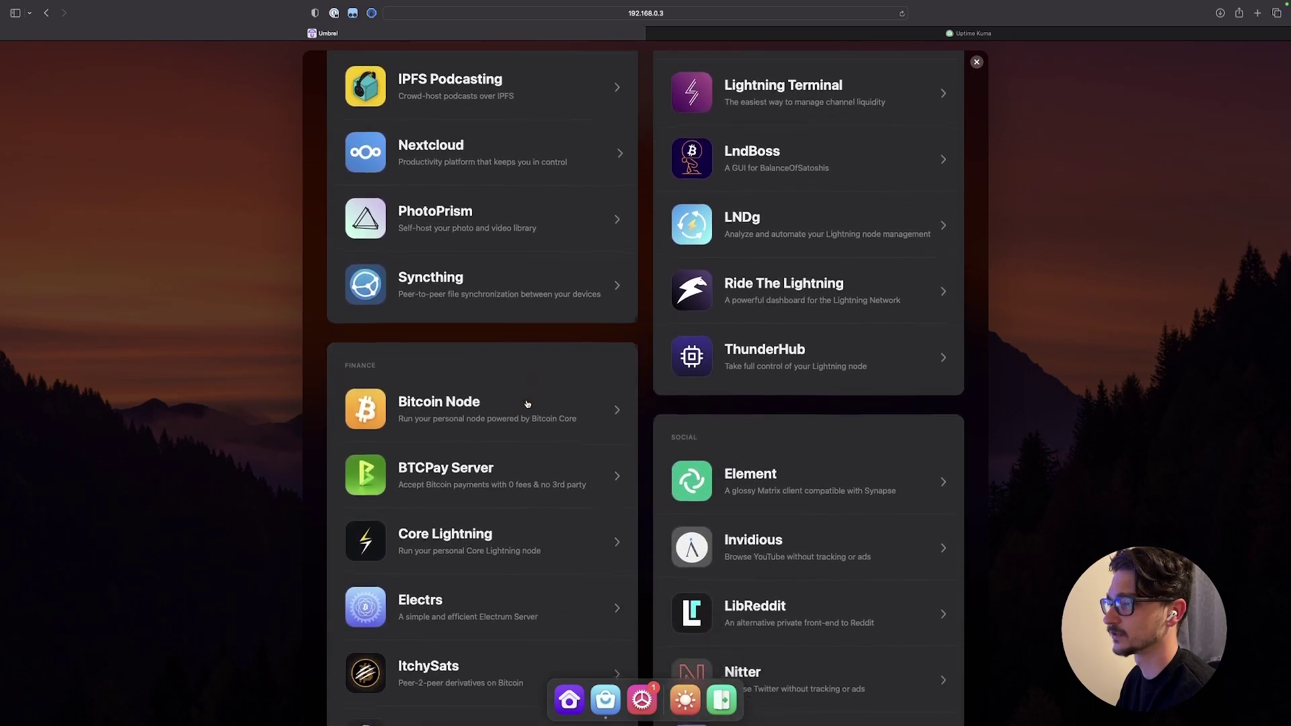
{"action": "scroll", "coordinate": [527, 404], "scroll_direction": "down", "scroll_amount": 6}
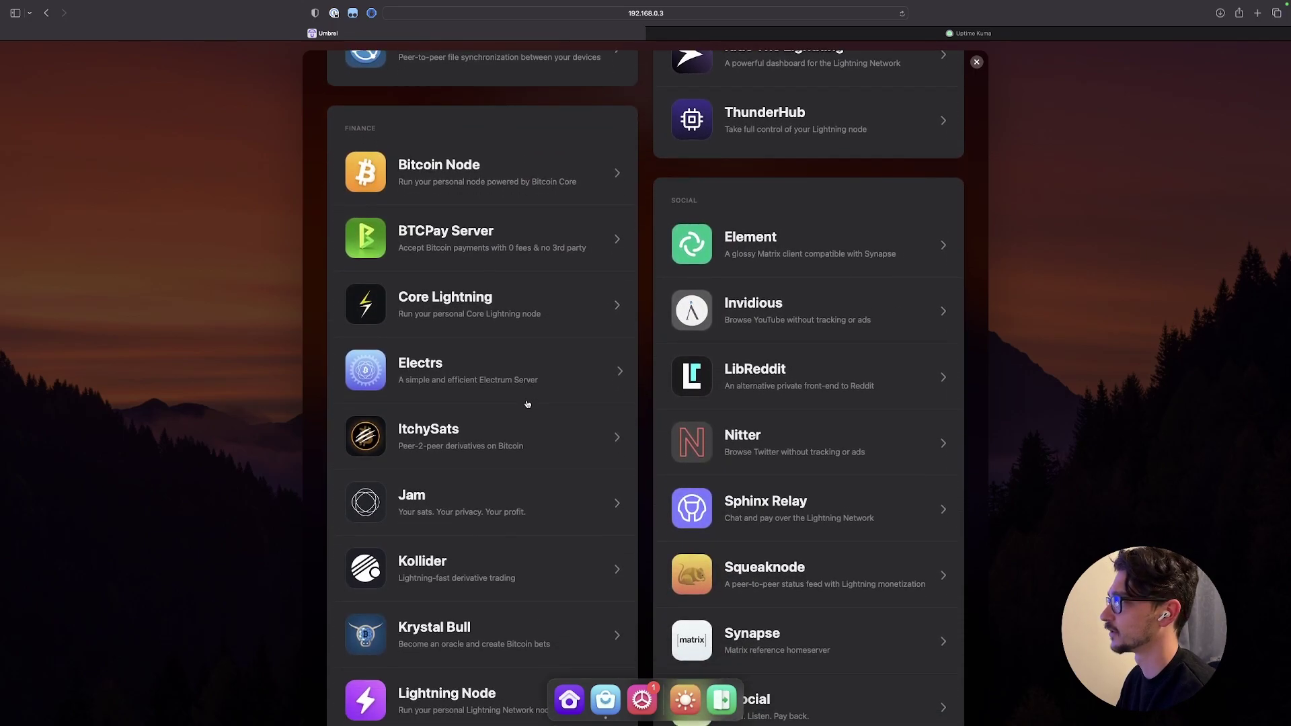
{"action": "scroll", "coordinate": [527, 403], "scroll_direction": "down", "scroll_amount": 17}
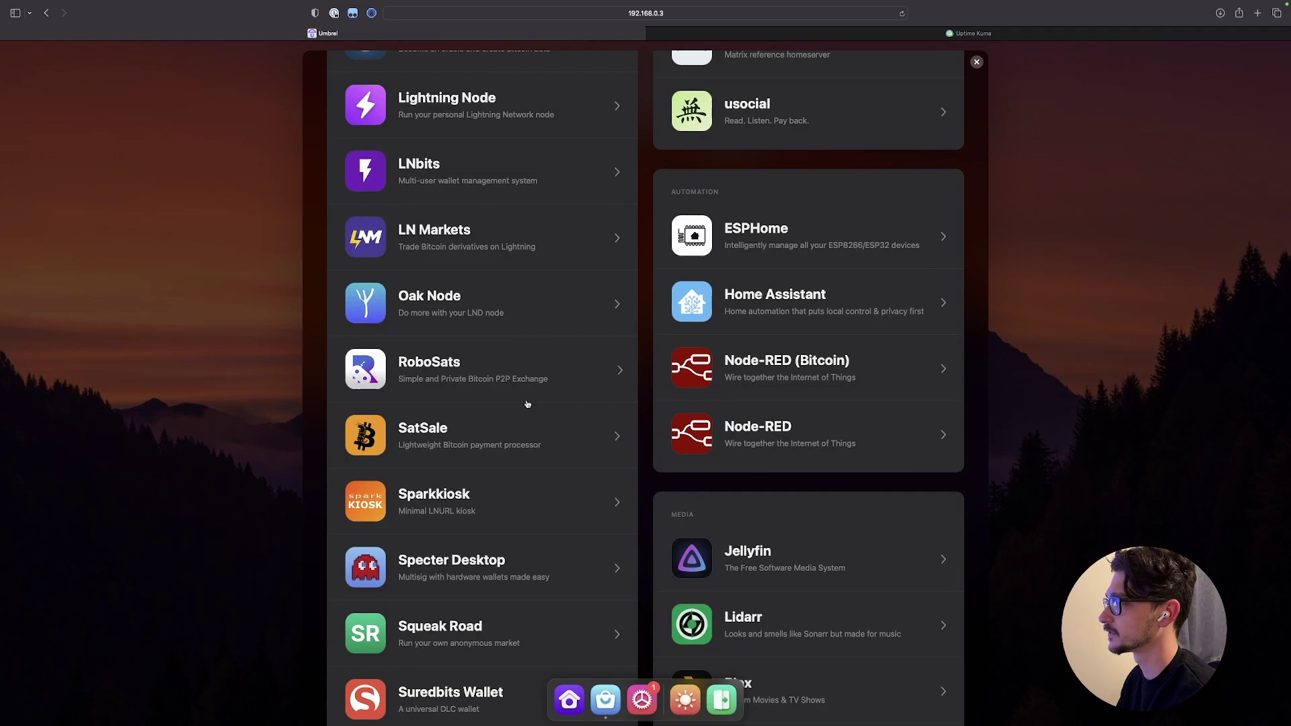
{"action": "scroll", "coordinate": [528, 403], "scroll_direction": "down", "scroll_amount": 12}
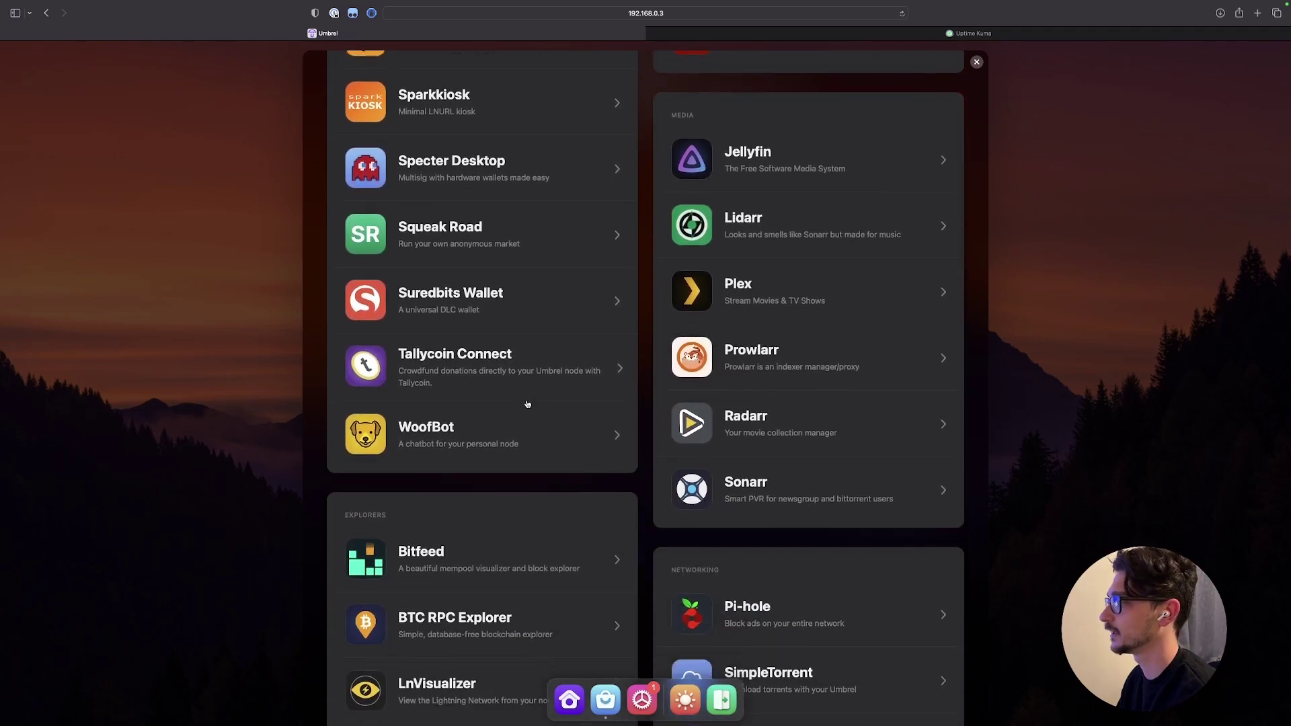
{"action": "scroll", "coordinate": [528, 404], "scroll_direction": "down", "scroll_amount": 20}
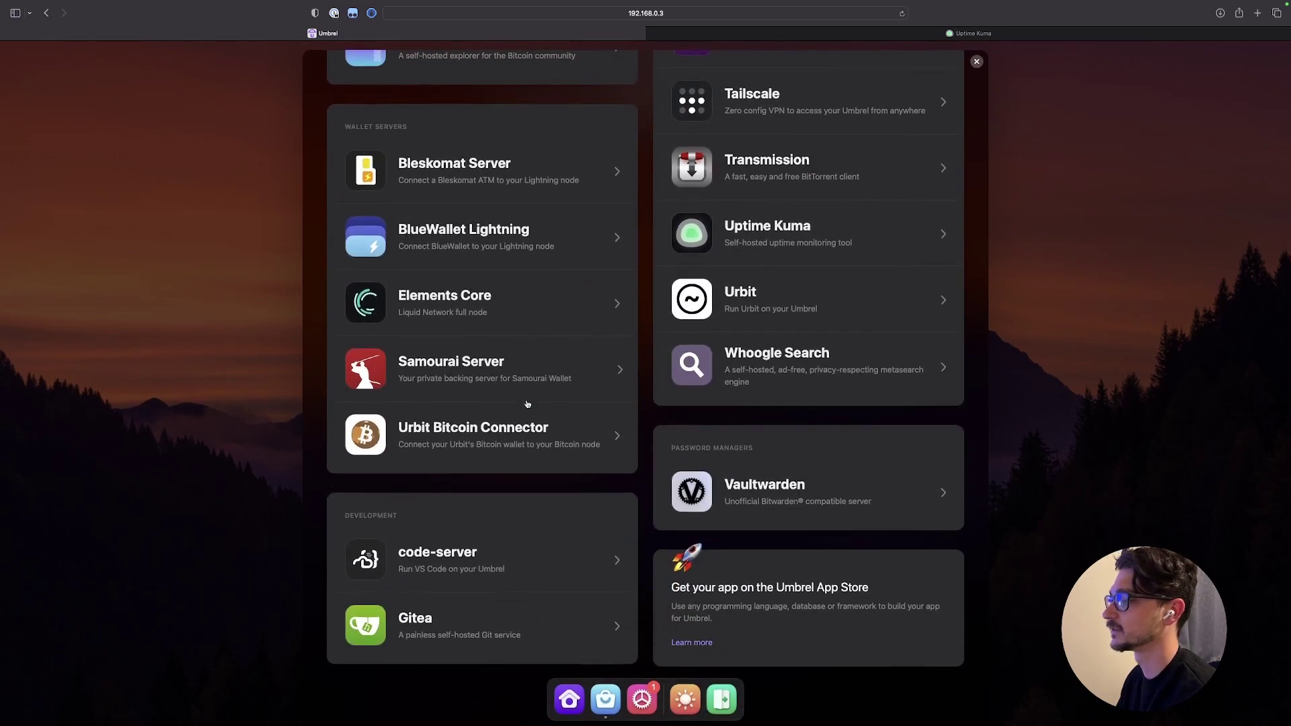
{"action": "scroll", "coordinate": [527, 403], "scroll_direction": "up", "scroll_amount": 20}
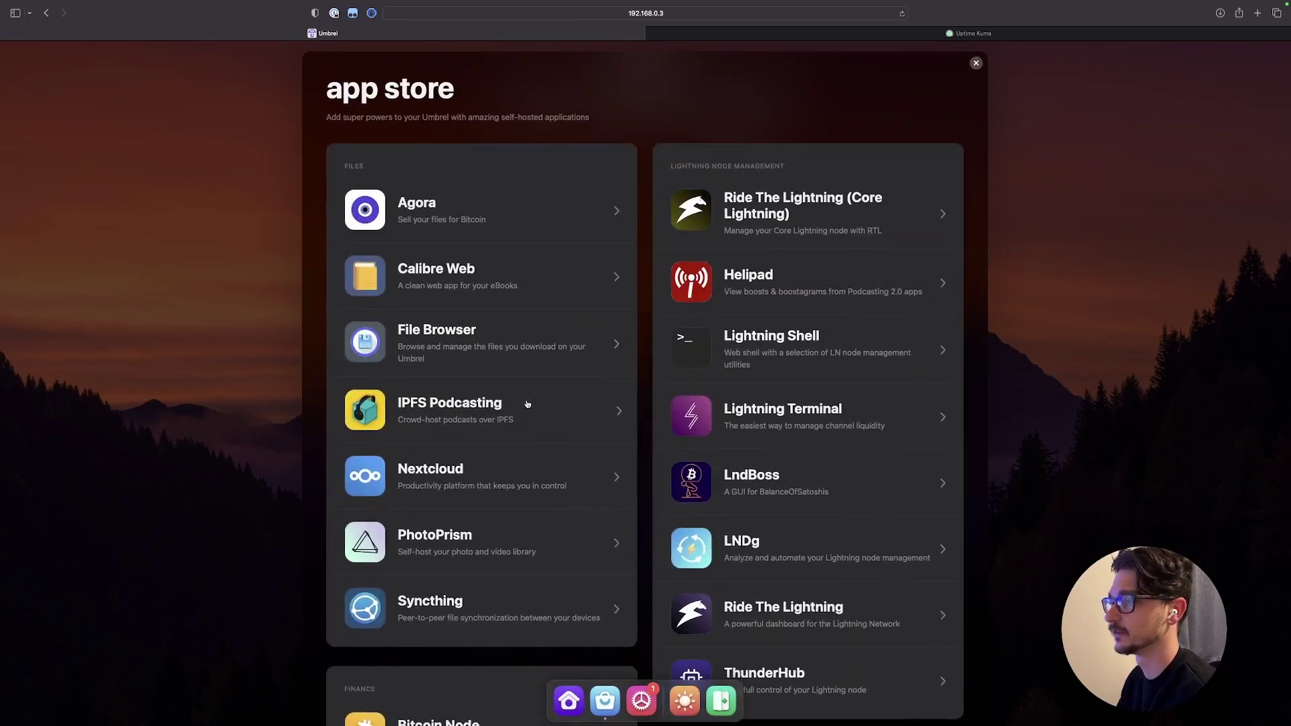
{"action": "scroll", "coordinate": [507, 607], "scroll_direction": "down", "scroll_amount": 1}
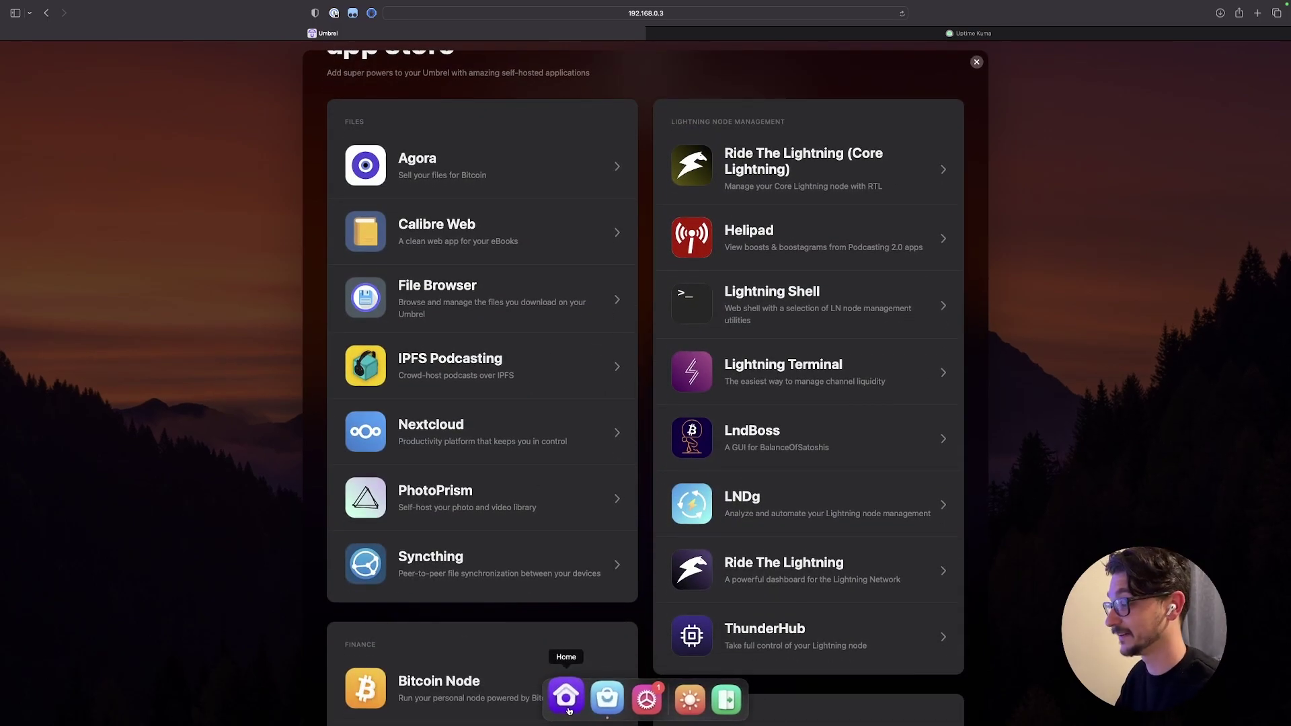
{"action": "scroll", "coordinate": [550, 493], "scroll_direction": "down", "scroll_amount": 3}
Step: Try installing Bitcoin Node from its app page, then close the page when refused
{"action": "left_click", "coordinate": [490, 562]}
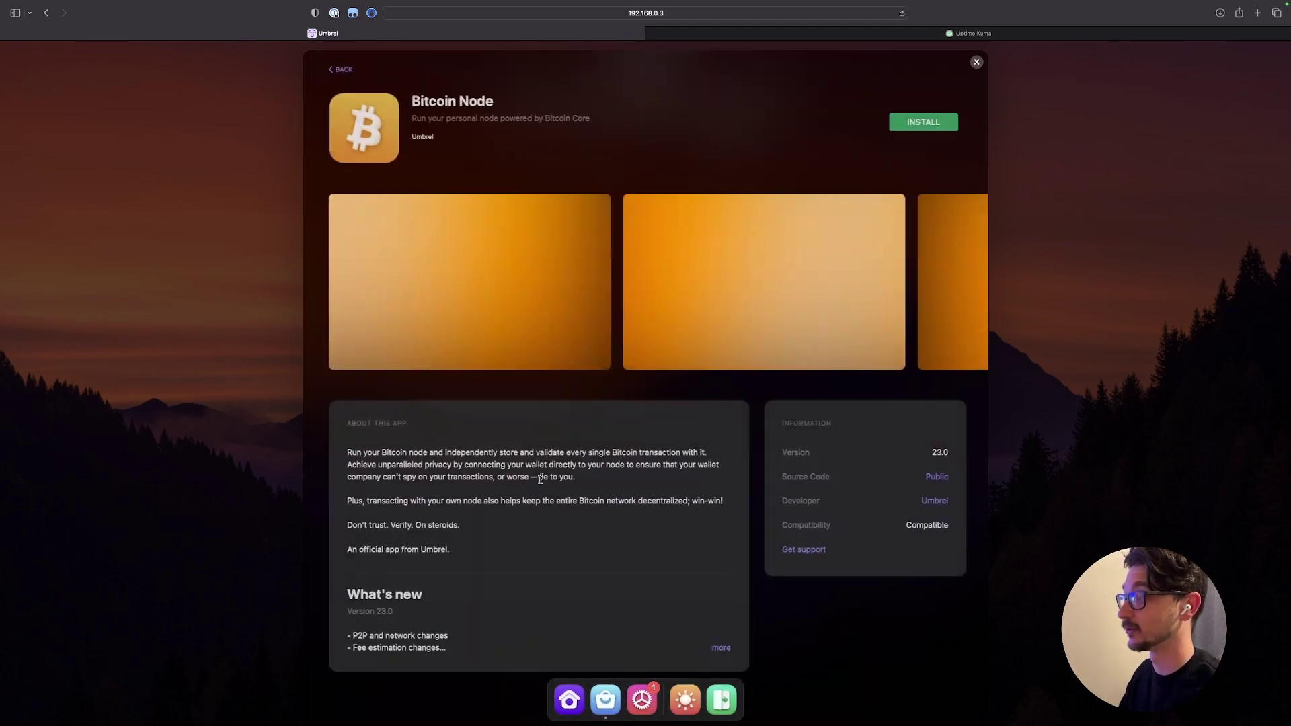
{"action": "left_click", "coordinate": [919, 130]}
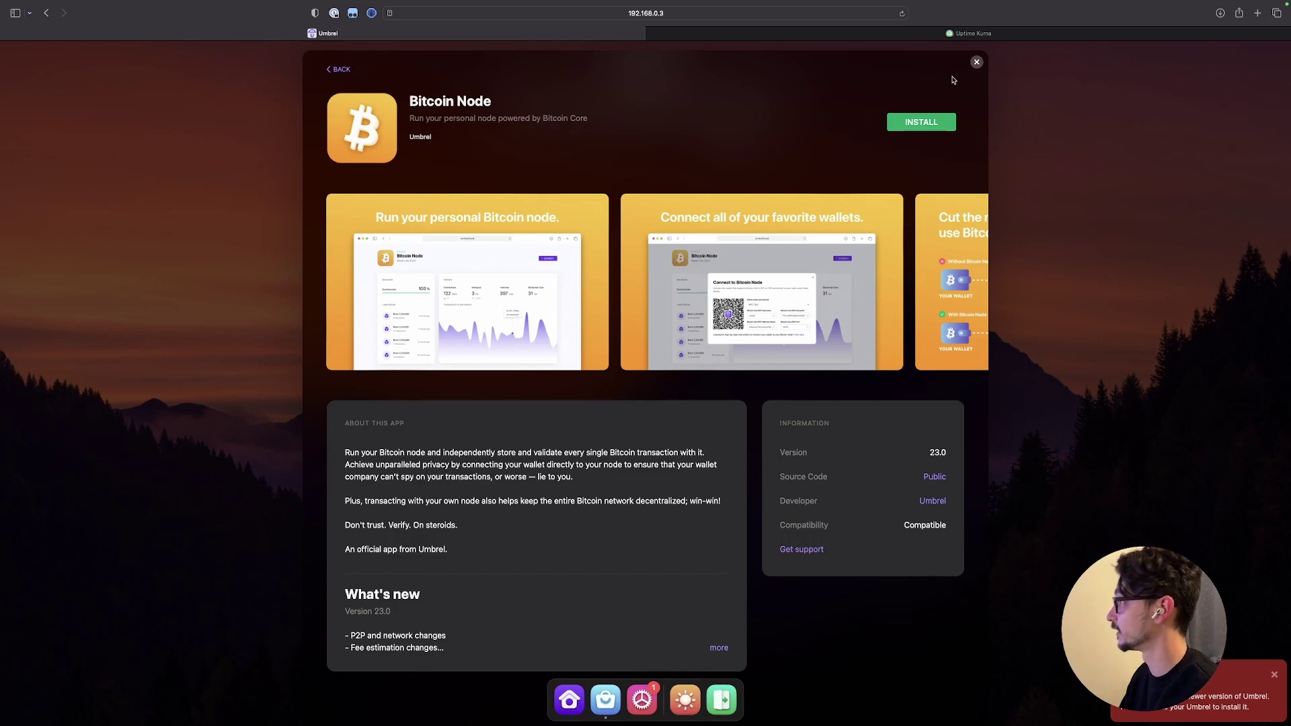
{"action": "left_click", "coordinate": [976, 62]}
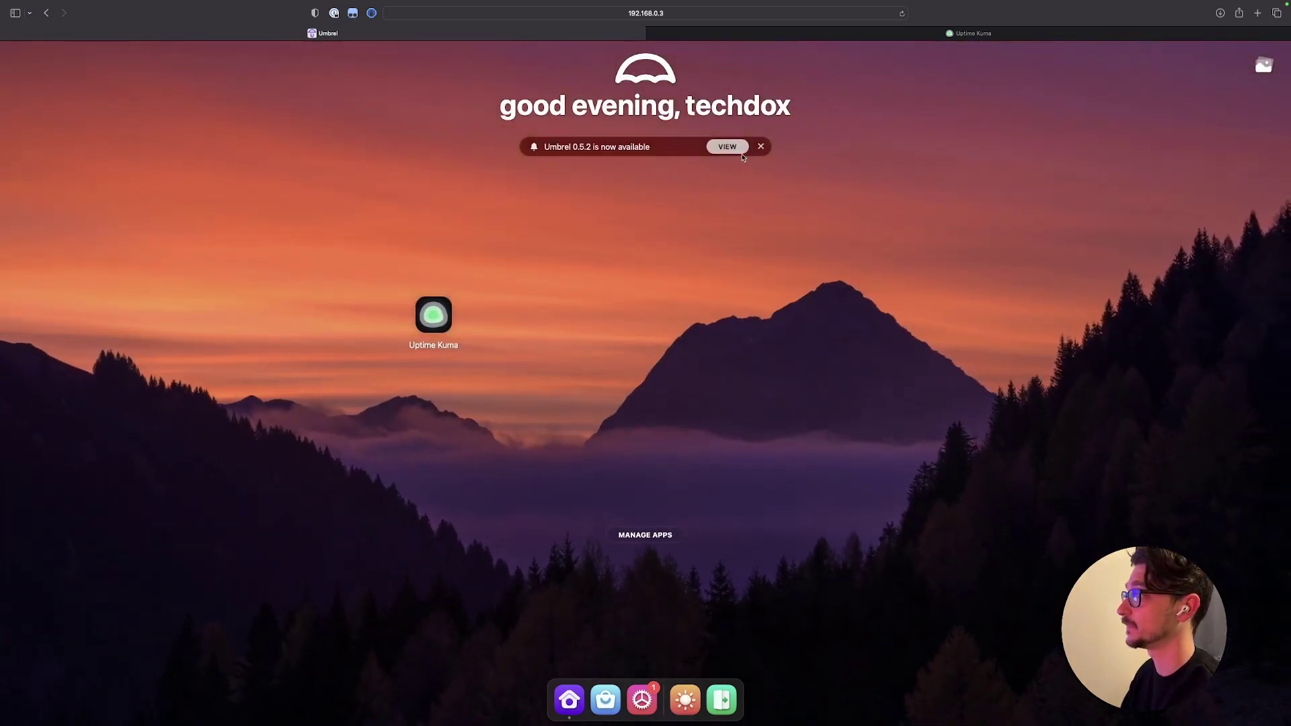
Step: Install the Umbrel 0.5.2 update and log back in without saving the password
{"action": "left_click", "coordinate": [727, 146]}
{"action": "left_click", "coordinate": [613, 474]}
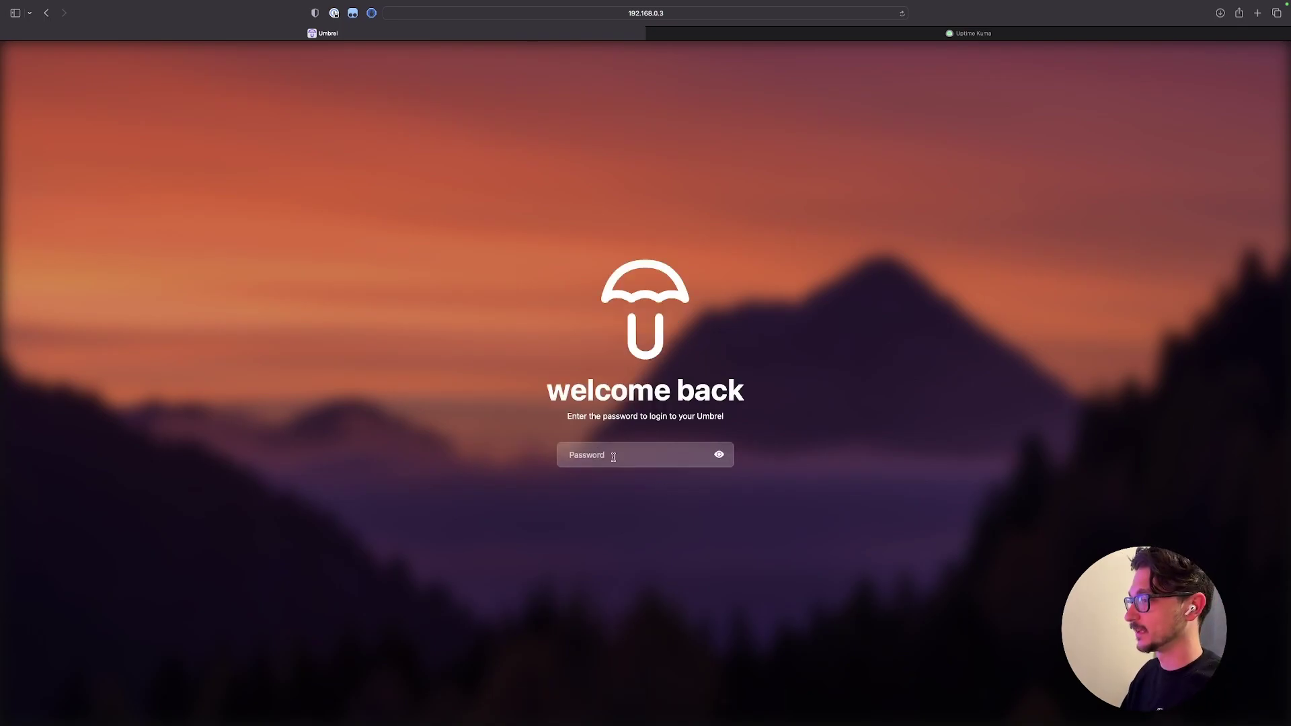
{"action": "left_click", "coordinate": [613, 457]}
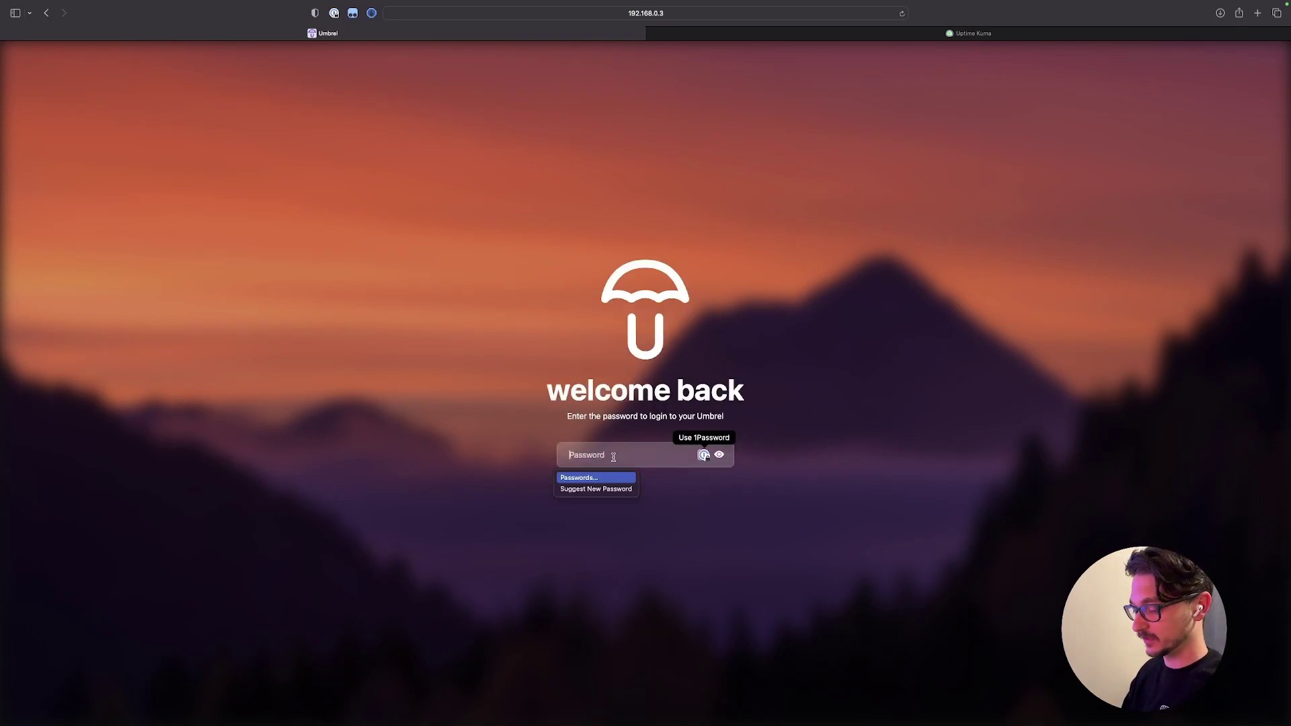
{"action": "type", "text": "•••••"}
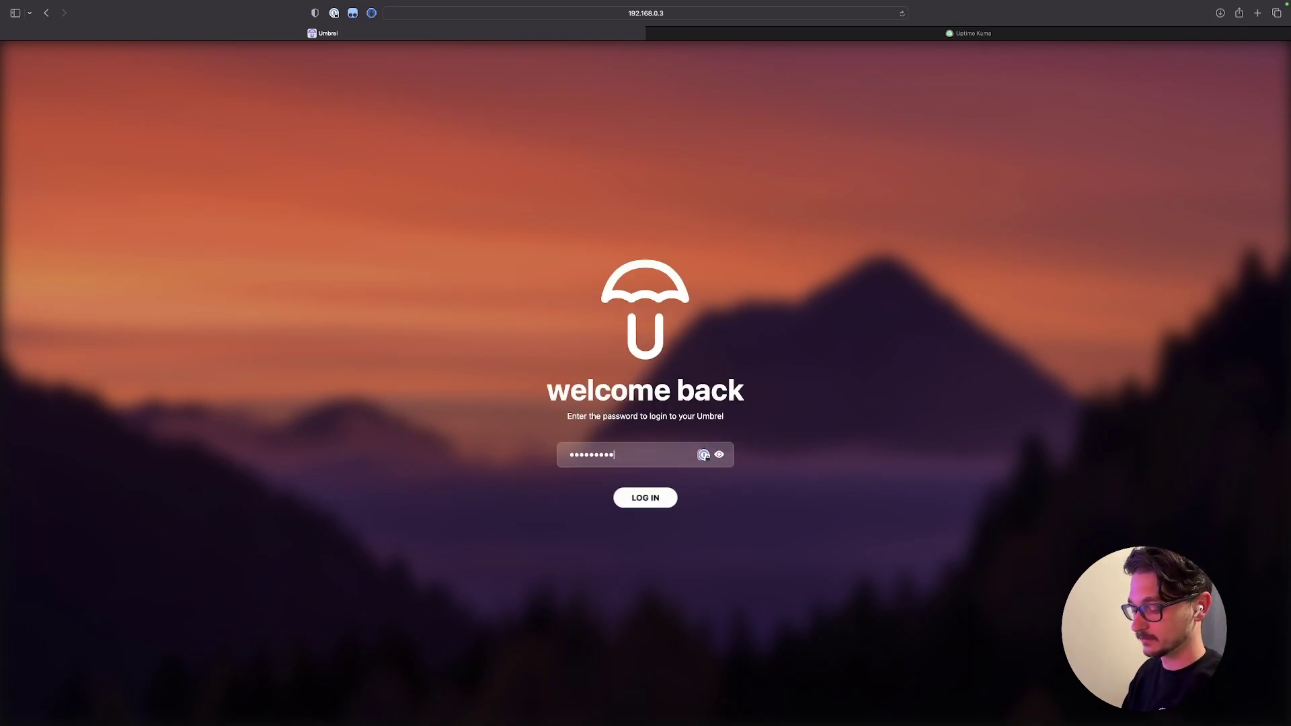
{"action": "key", "text": "Return"}
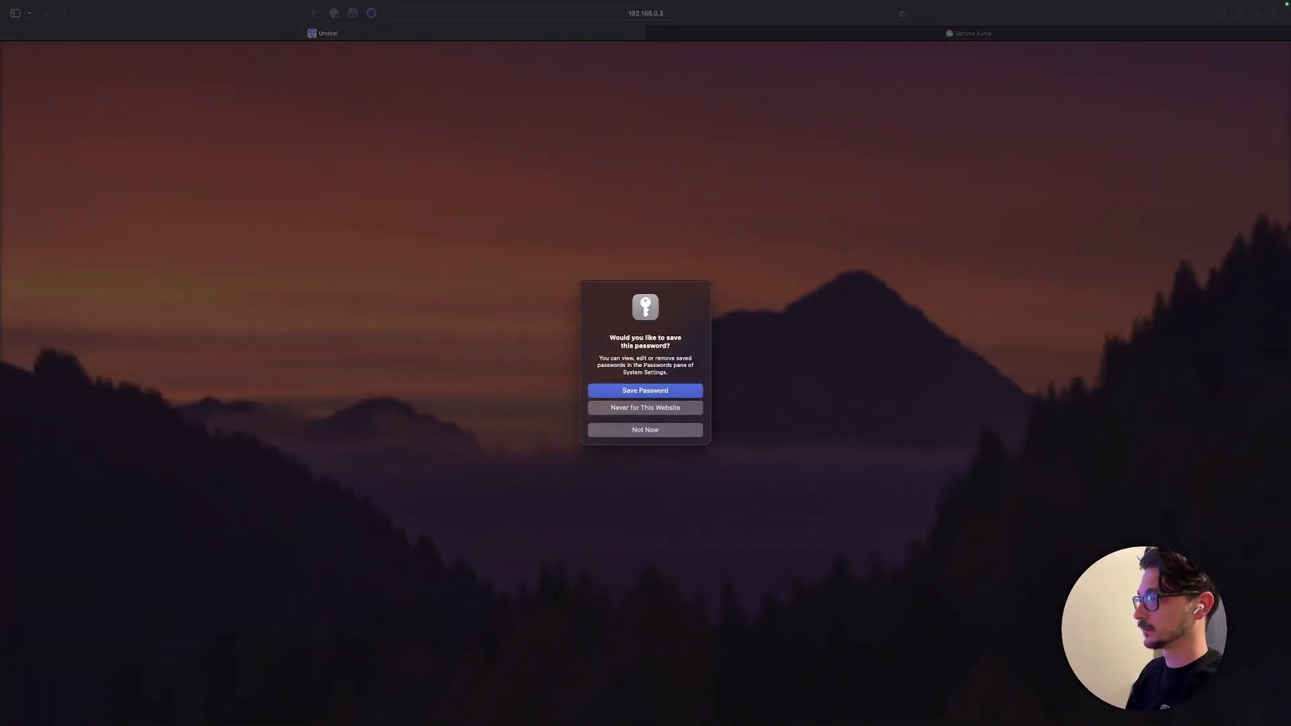
{"action": "left_click", "coordinate": [653, 434]}
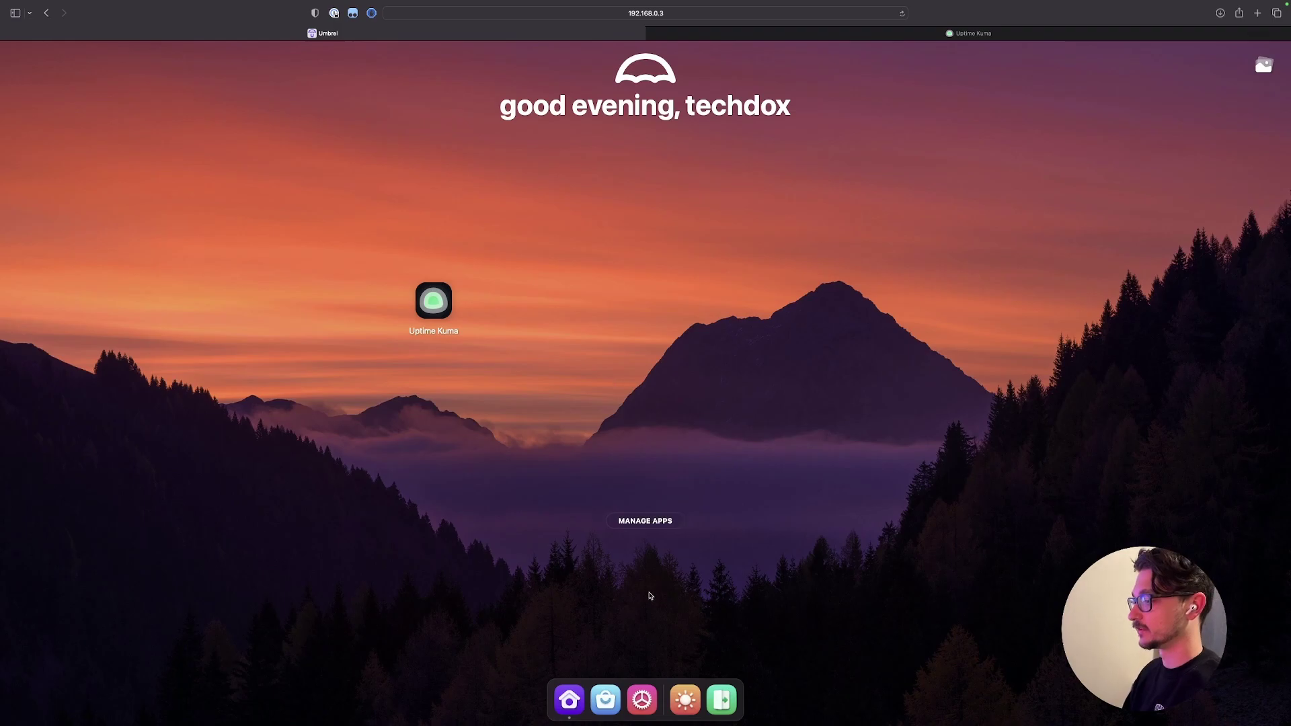
Step: Install Bitcoin Node from the App Store, then switch to the Uptime Kuma tab
{"action": "left_click", "coordinate": [605, 696]}
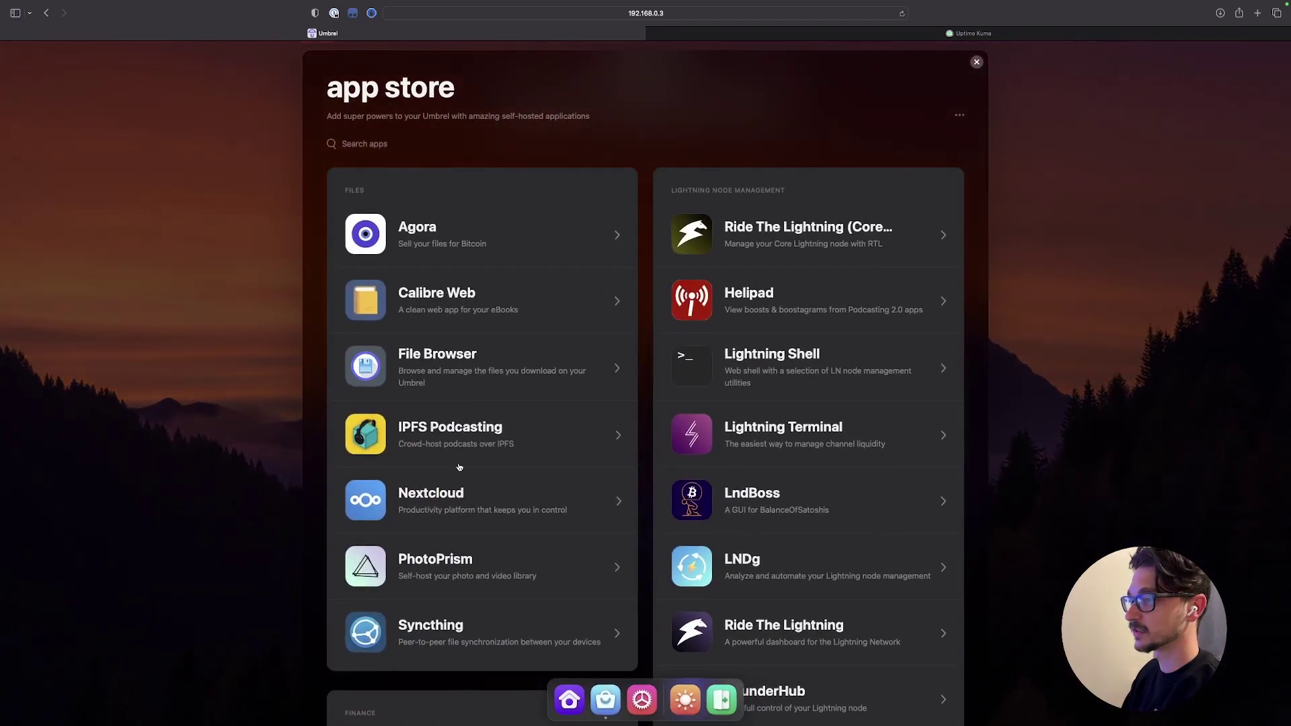
{"action": "scroll", "coordinate": [459, 467], "scroll_direction": "down", "scroll_amount": 10}
{"action": "left_click", "coordinate": [454, 176]}
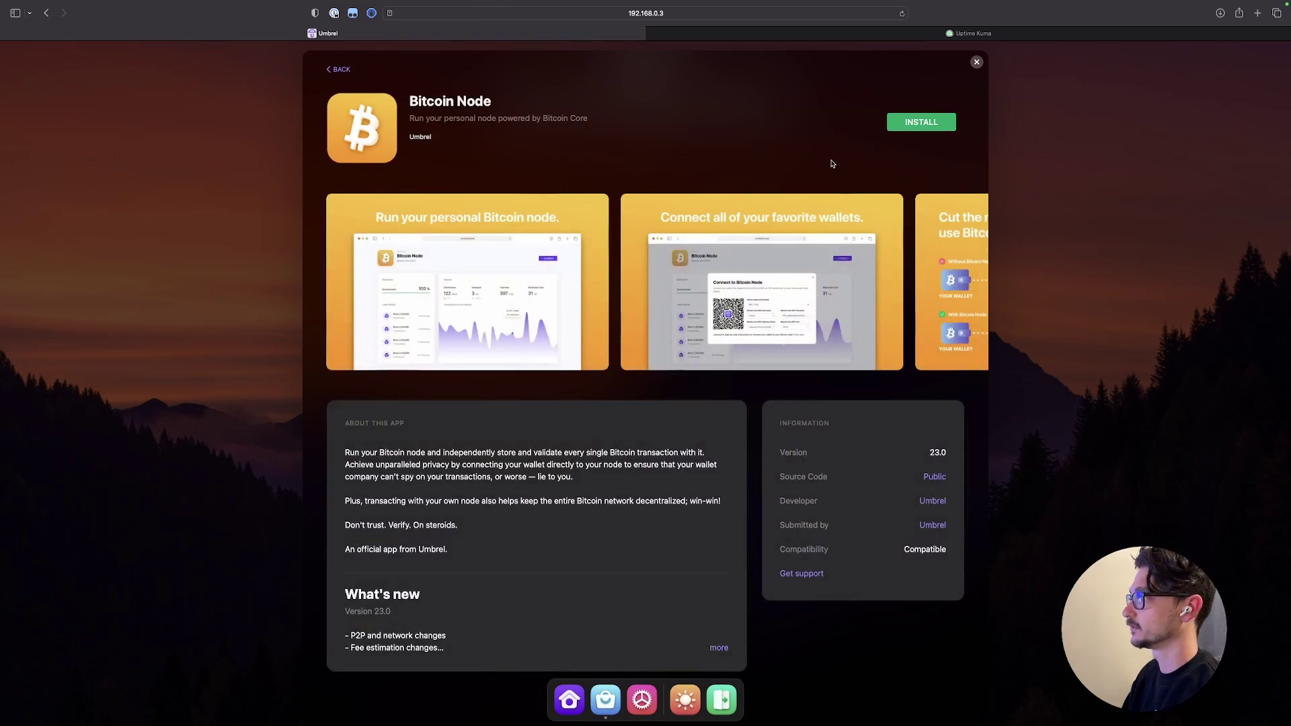
{"action": "left_click", "coordinate": [941, 130]}
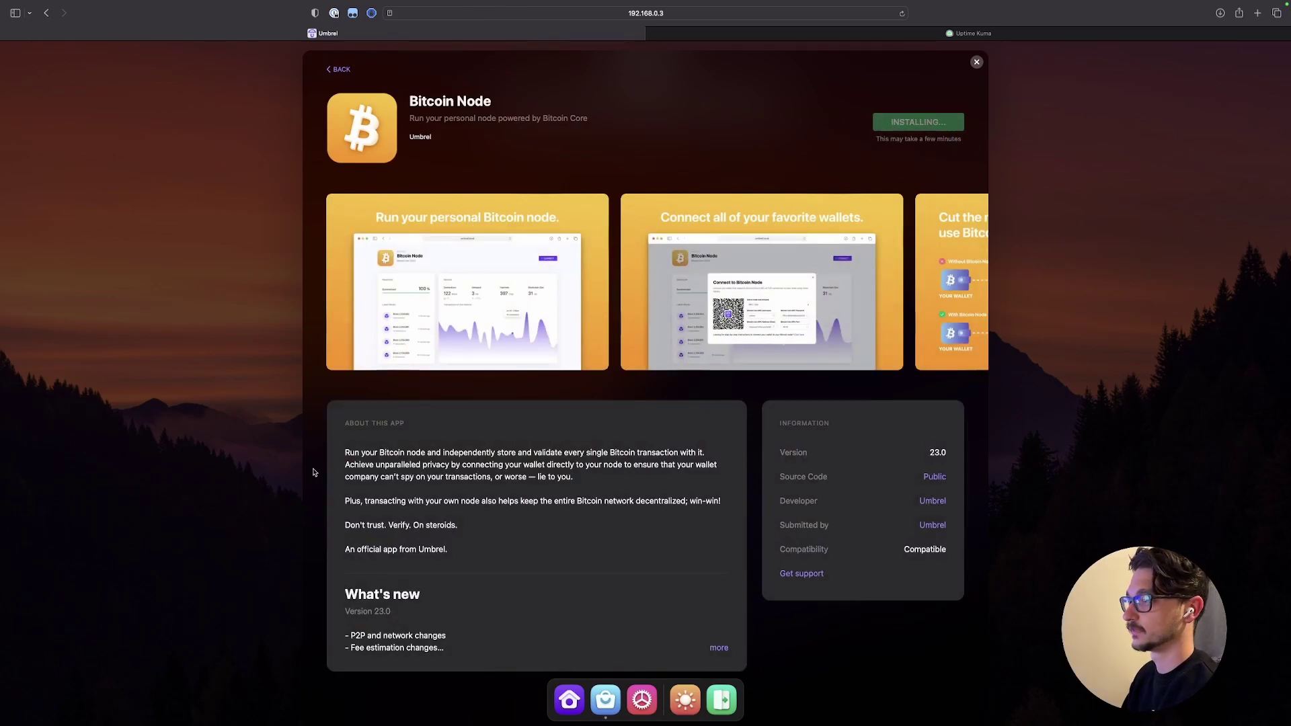
{"action": "scroll", "coordinate": [985, 437], "scroll_direction": "down", "scroll_amount": 1}
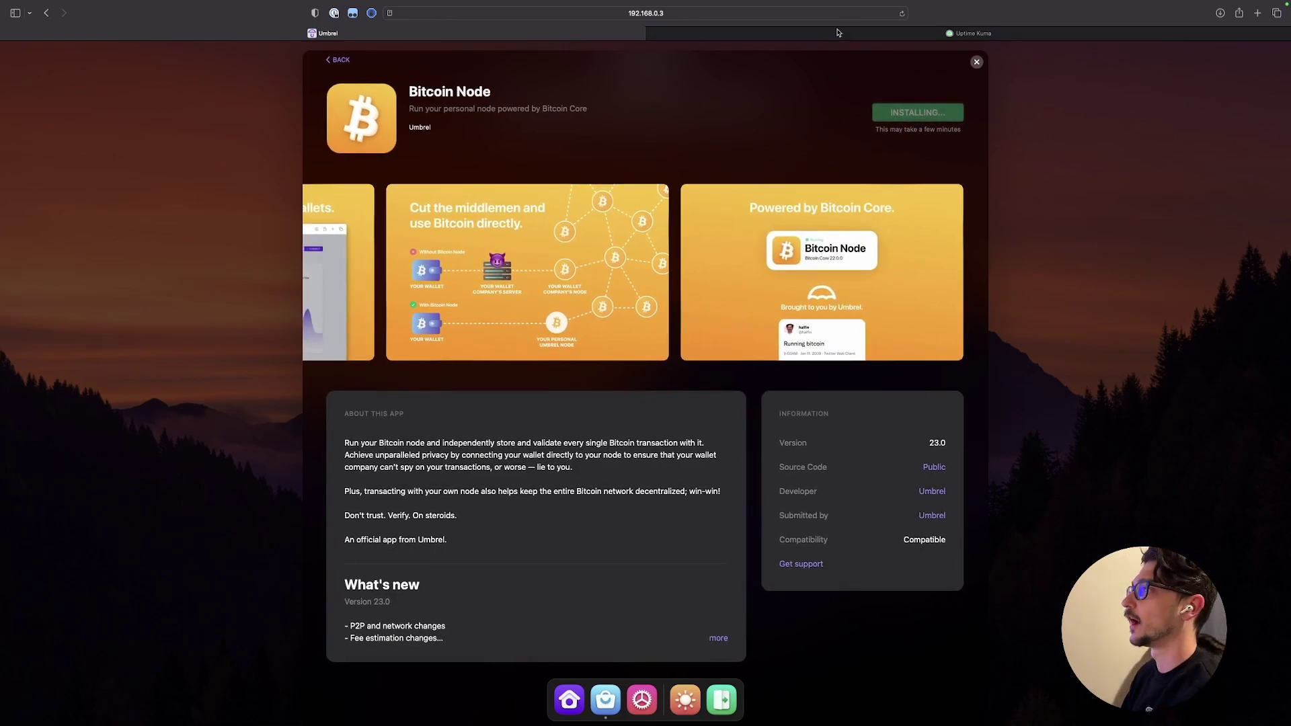
{"action": "left_click", "coordinate": [918, 38]}
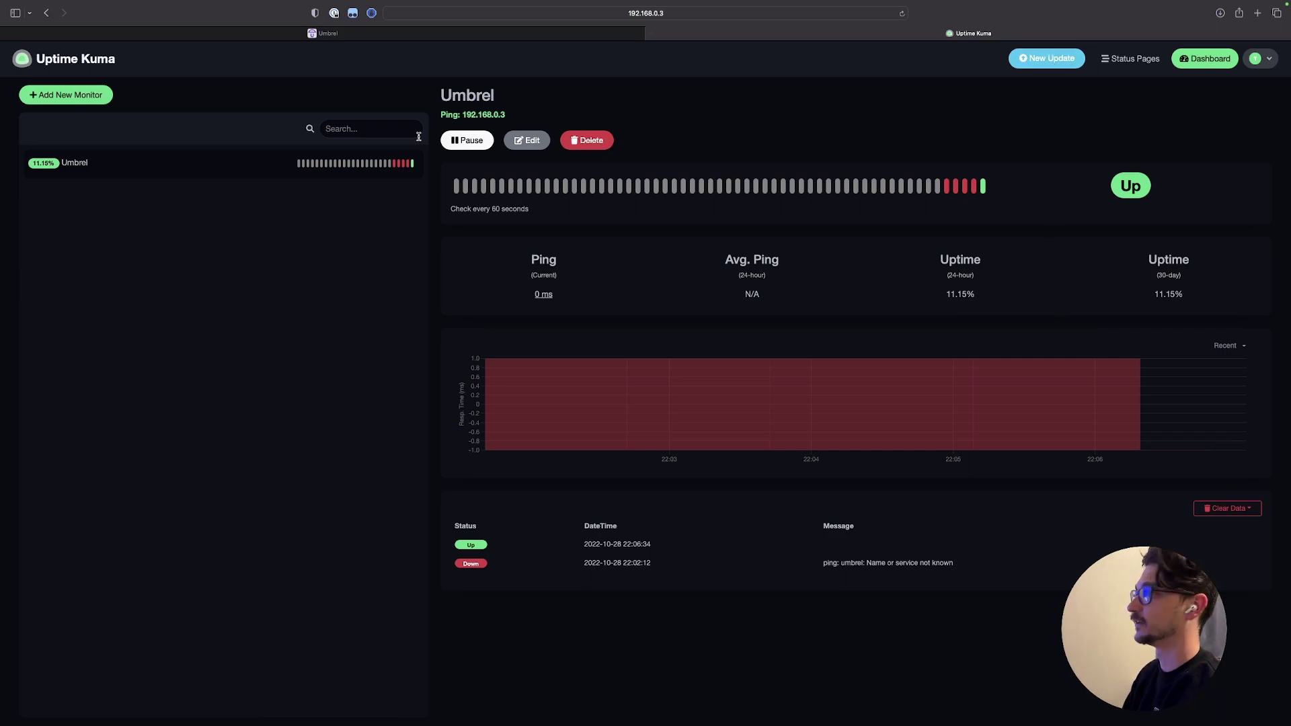
{"action": "left_click", "coordinate": [79, 98]}
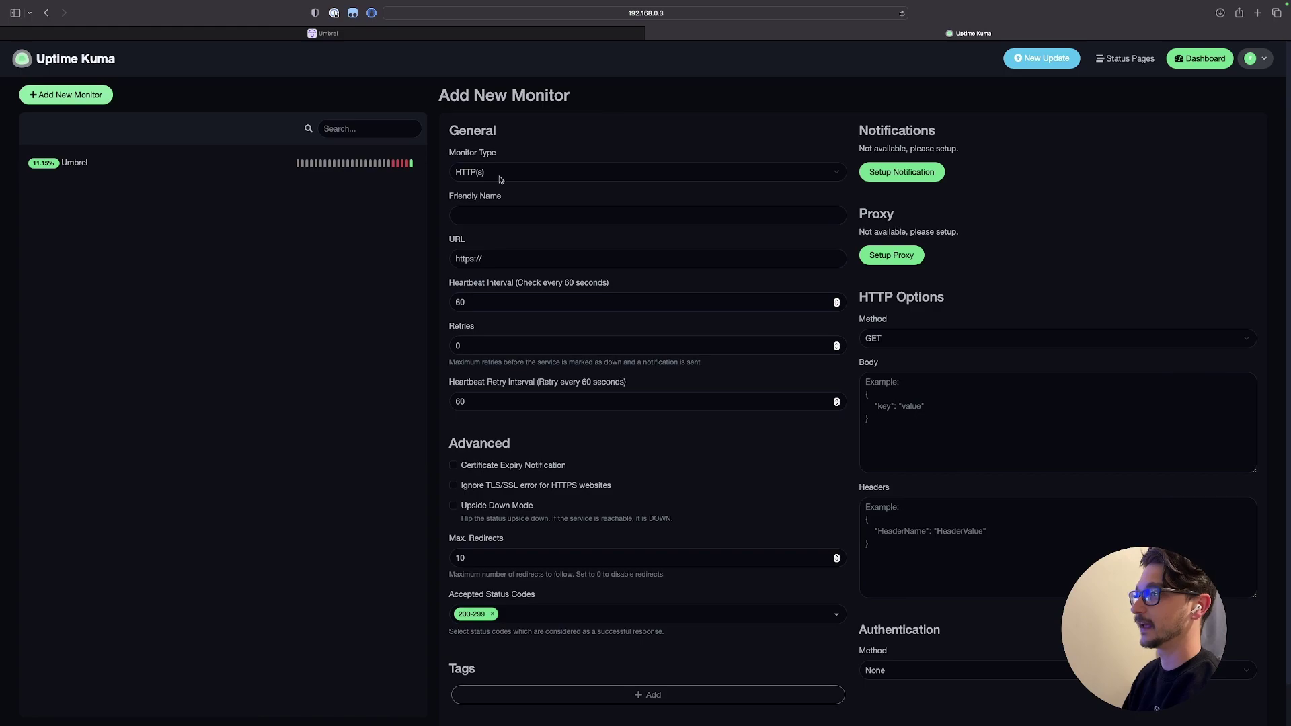
{"action": "left_click", "coordinate": [505, 218]}
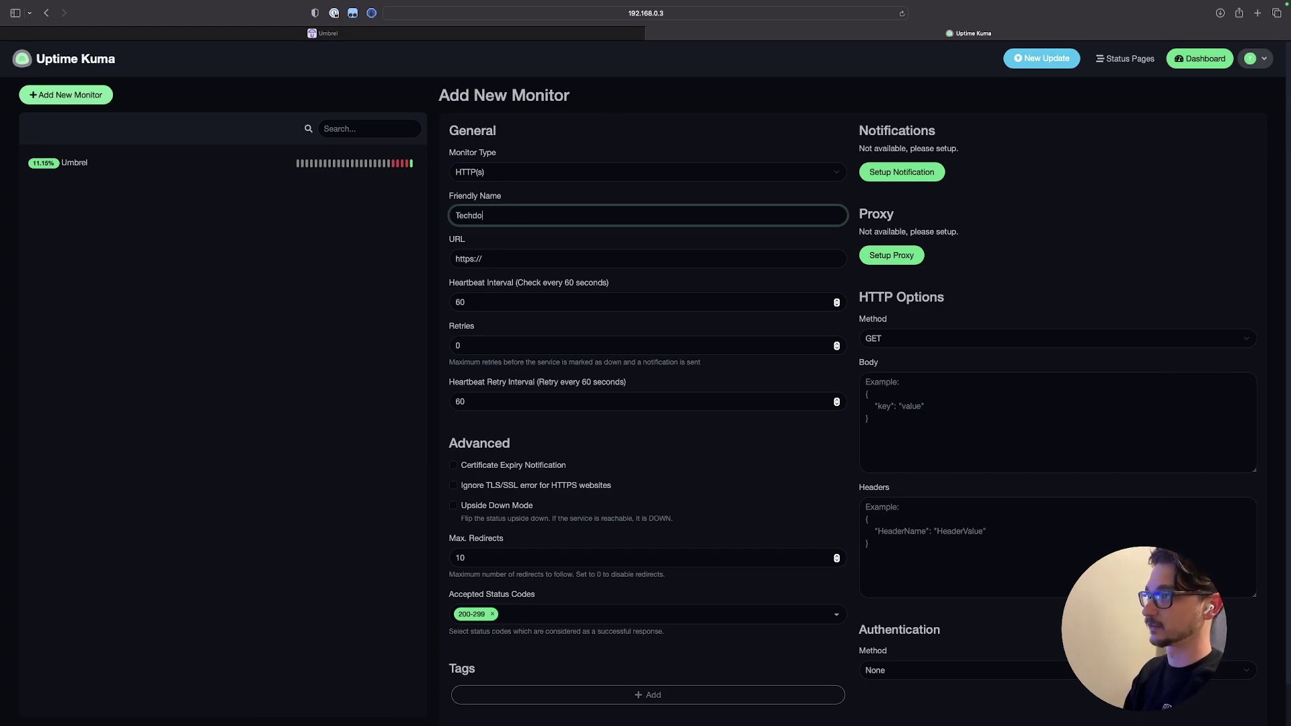
{"action": "left_click", "coordinate": [483, 259]}
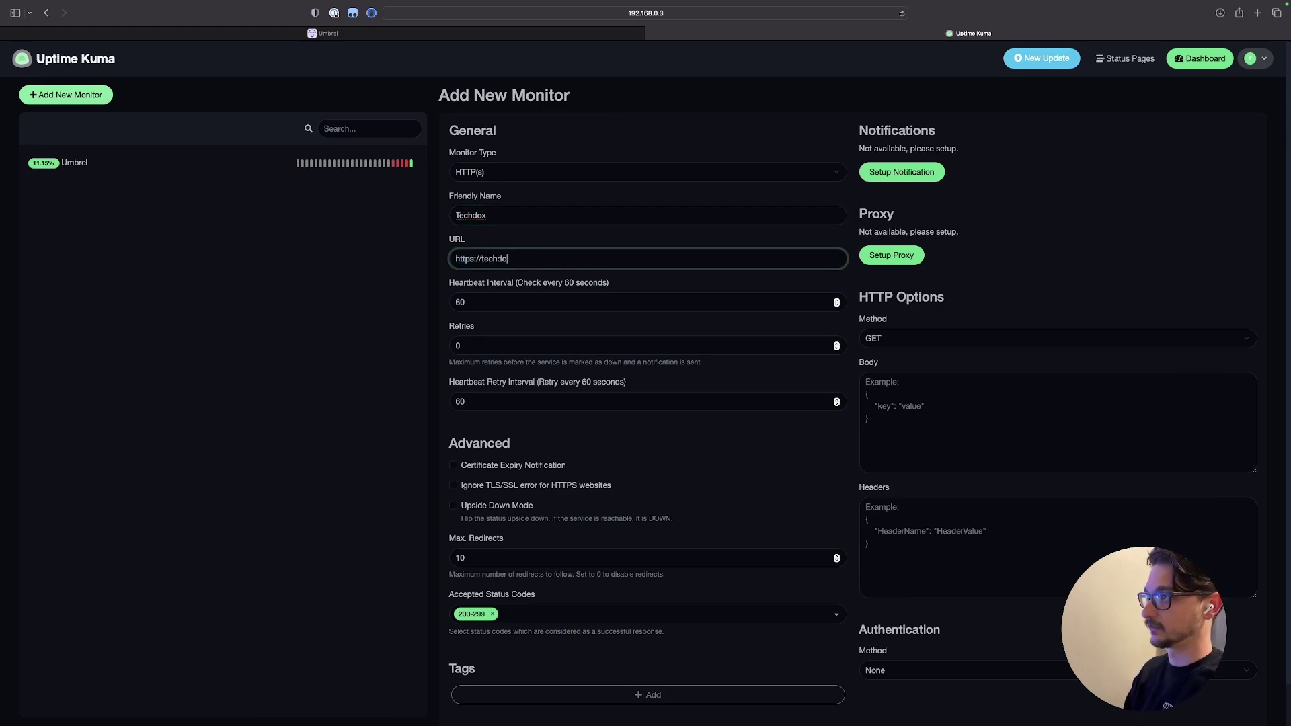
{"action": "double_click", "coordinate": [485, 346]}
{"action": "type", "text": "3"}
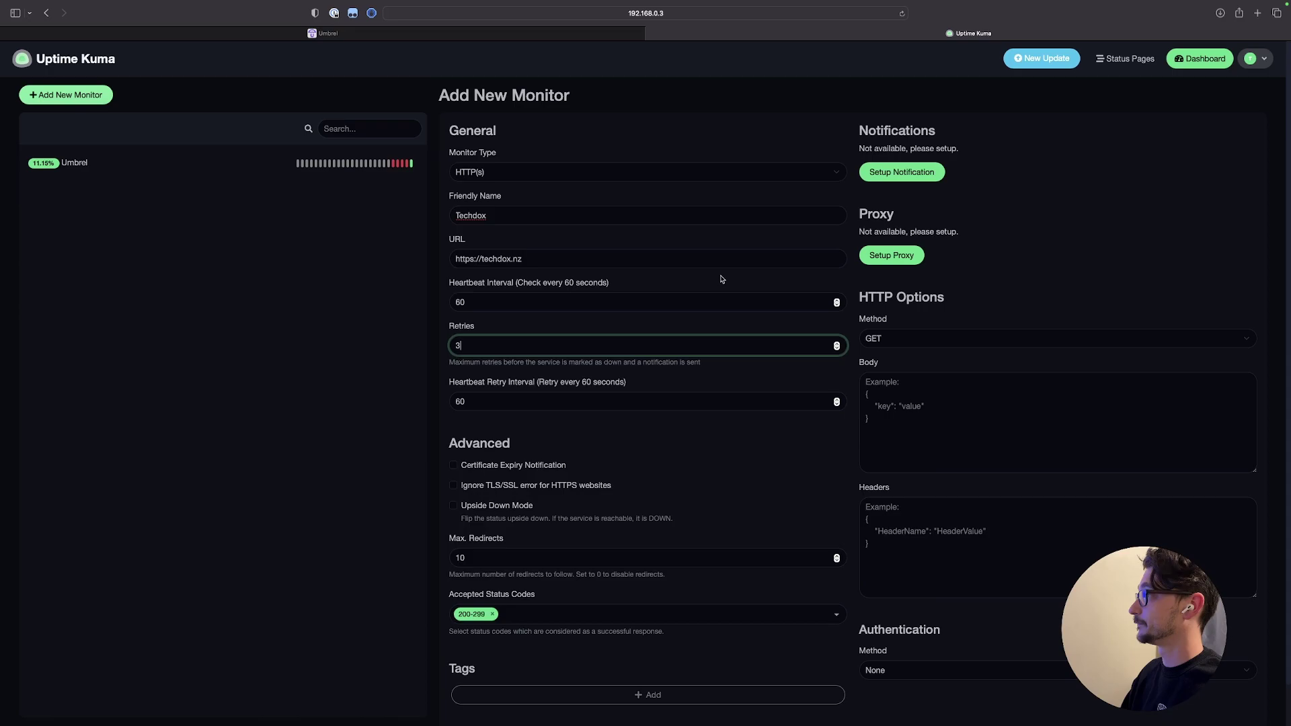
{"action": "scroll", "coordinate": [721, 279], "scroll_direction": "down", "scroll_amount": 3}
{"action": "left_click", "coordinate": [469, 695]}
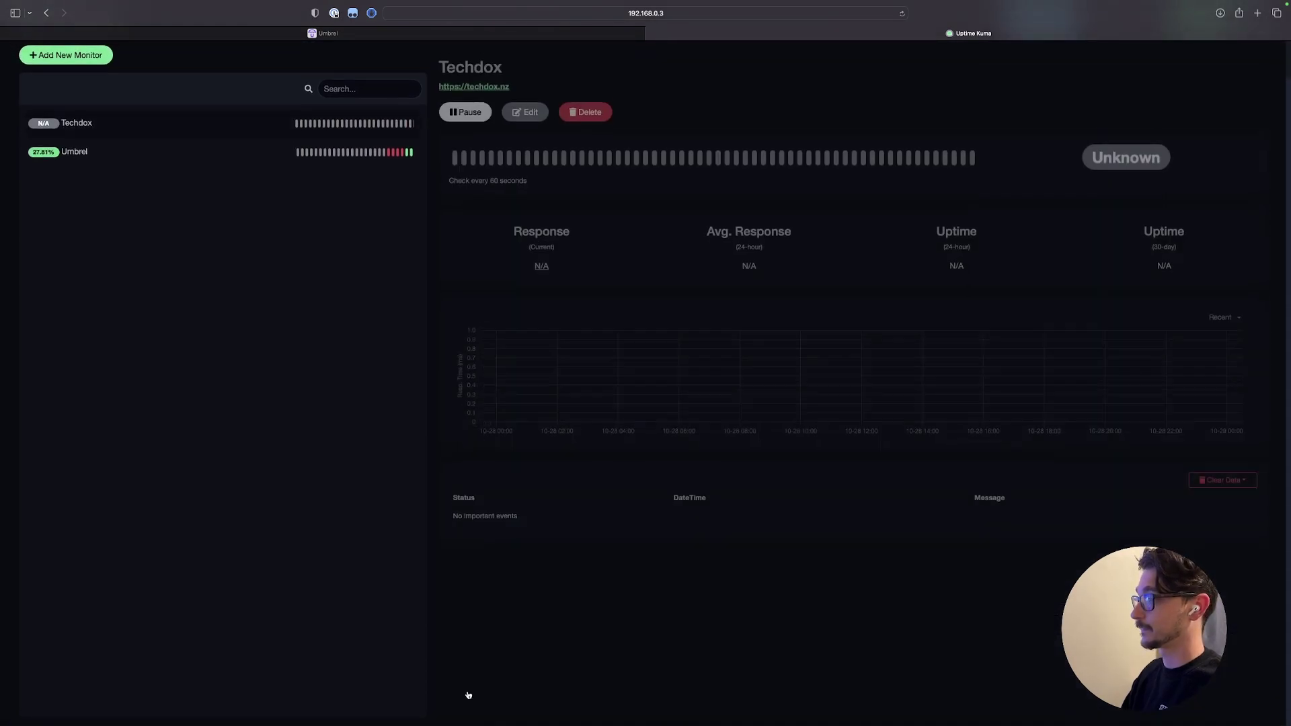
{"action": "scroll", "coordinate": [538, 357], "scroll_direction": "up", "scroll_amount": 2}
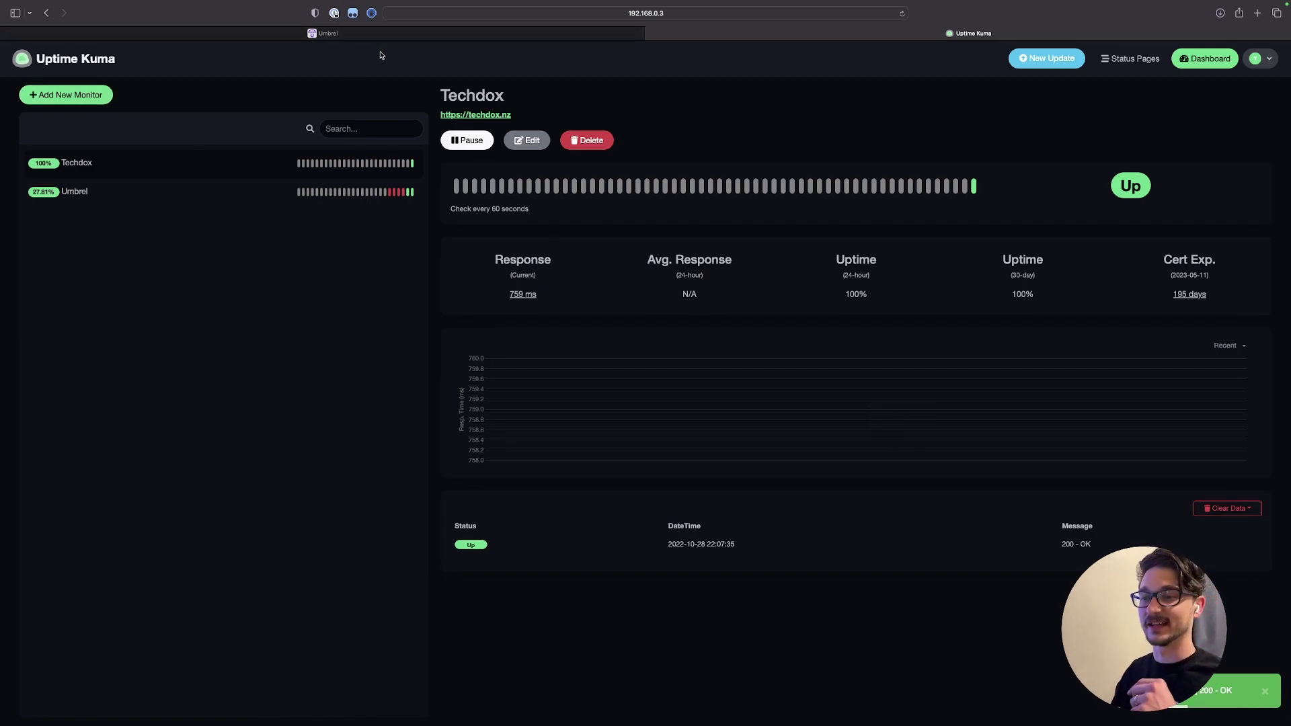
{"action": "left_click", "coordinate": [323, 34]}
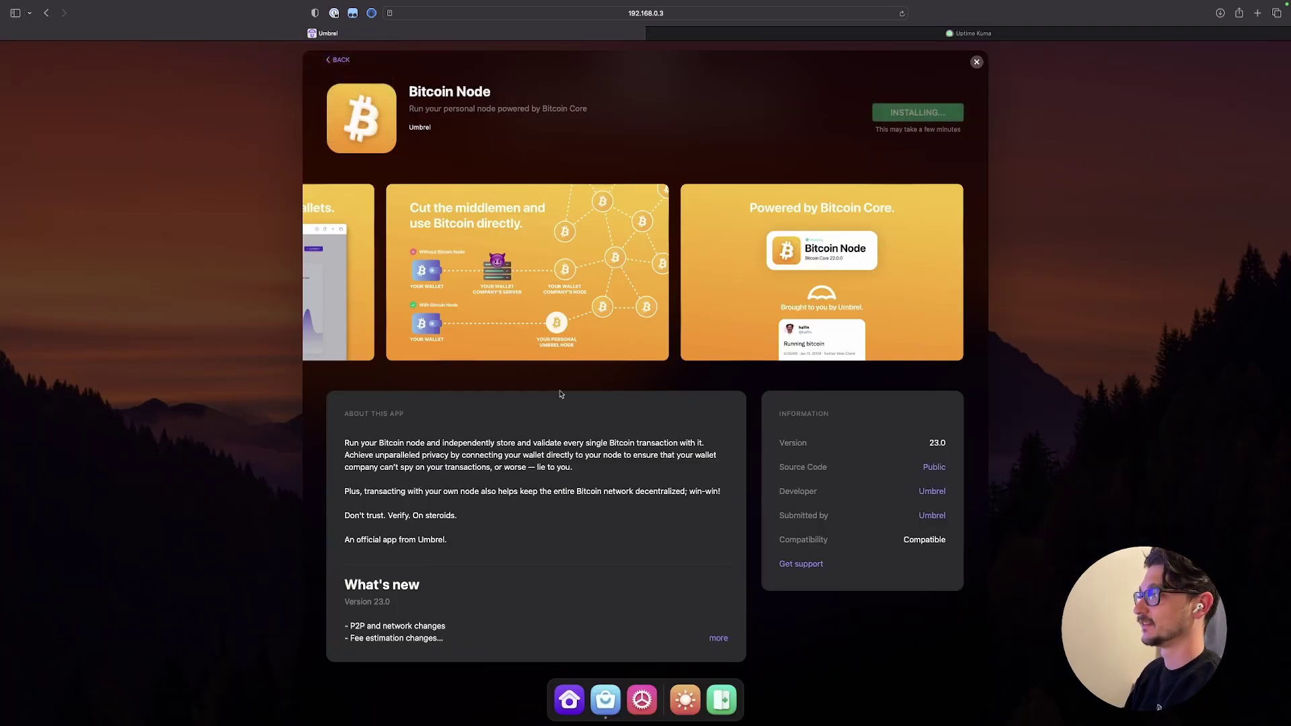
Step: Close the Bitcoin Node app page to get back to Umbrel's home screen
{"action": "left_click", "coordinate": [976, 63]}
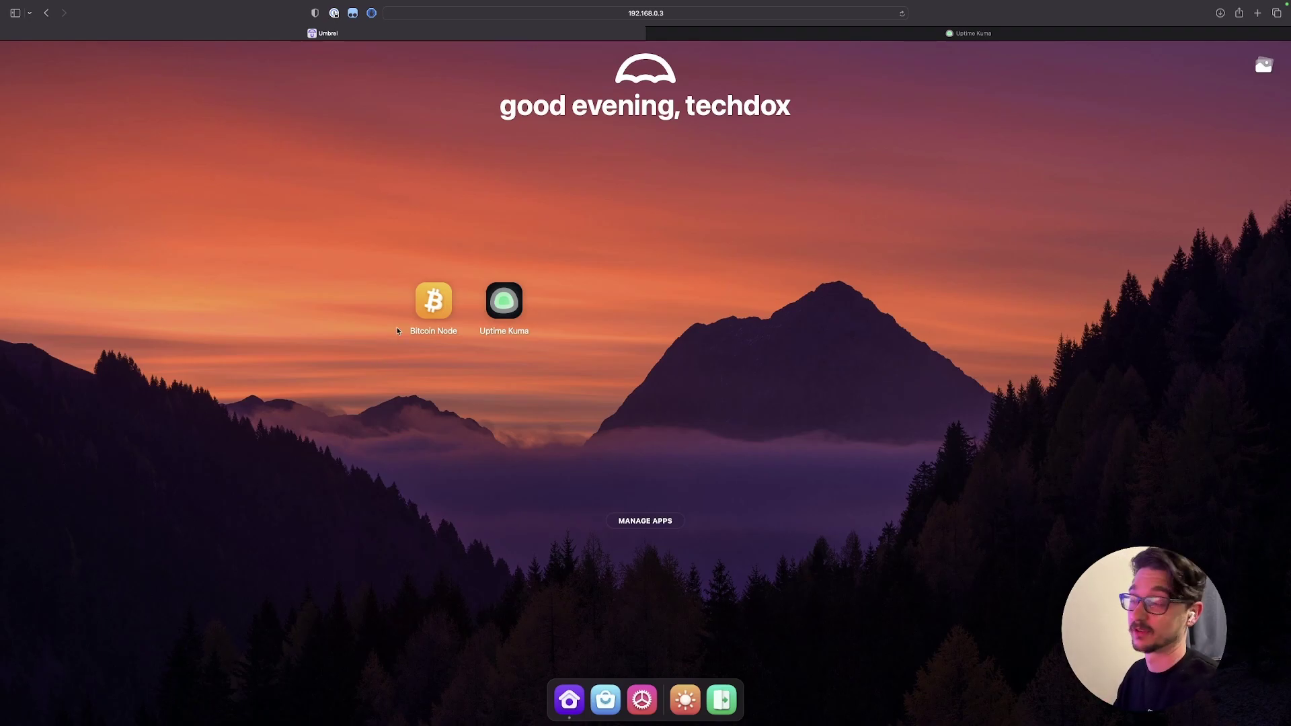
Step: Launch Bitcoin Node, view its Connect details, then close the Connect dialog
{"action": "left_click", "coordinate": [434, 302]}
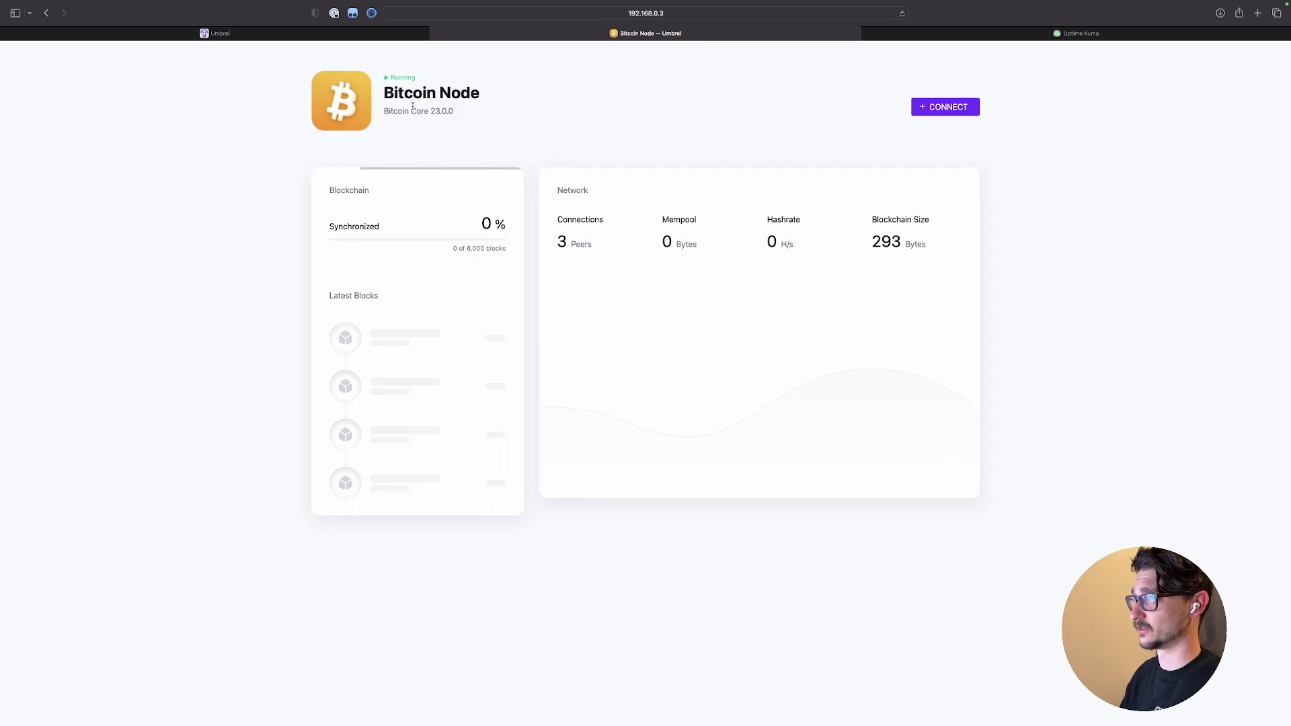
{"action": "left_click", "coordinate": [941, 109]}
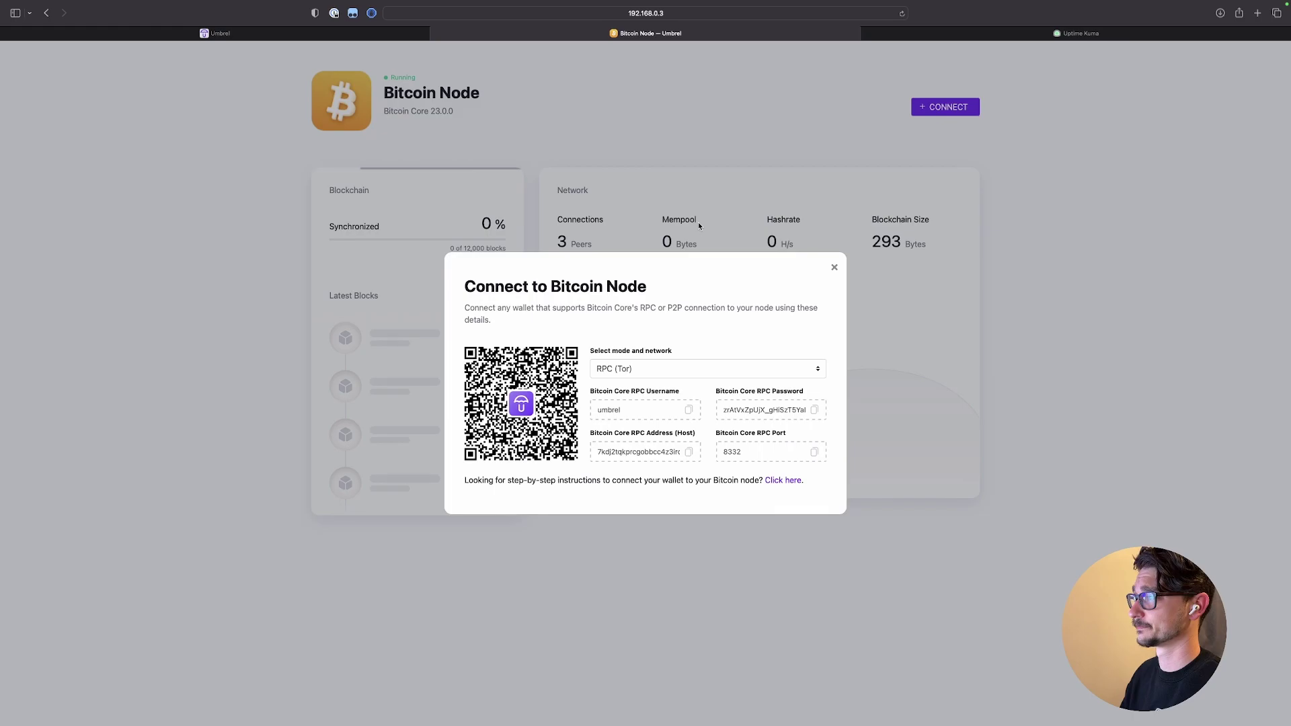
{"action": "left_click", "coordinate": [698, 222]}
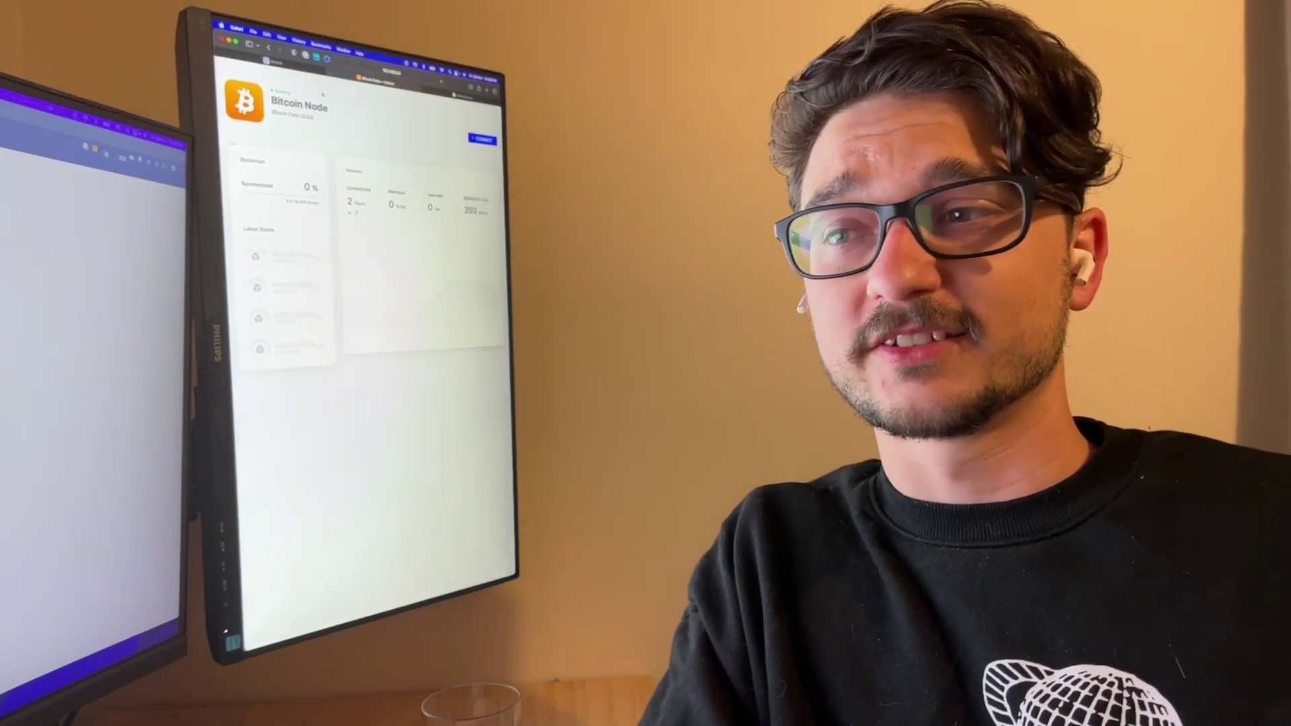